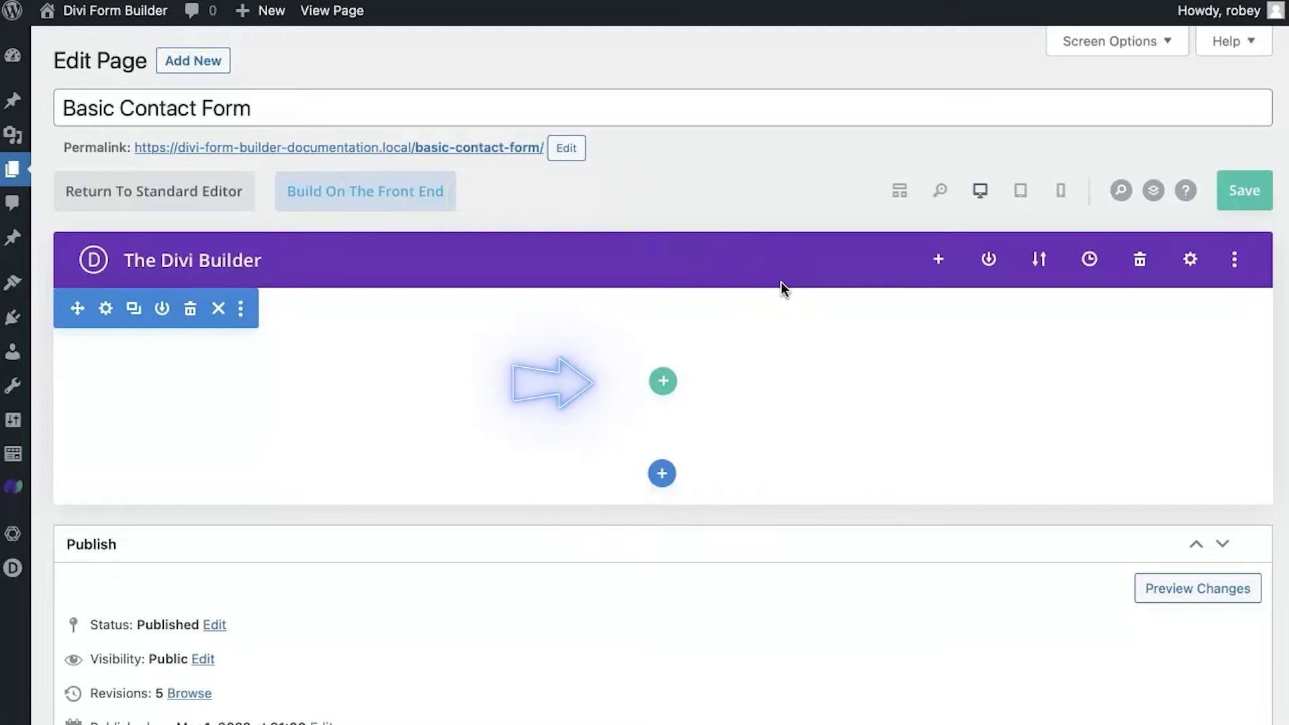
Step: Add a one-column row and insert the Form - Divi Form Builder module, found by searching 'form'
{"action": "left_click", "coordinate": [663, 381]}
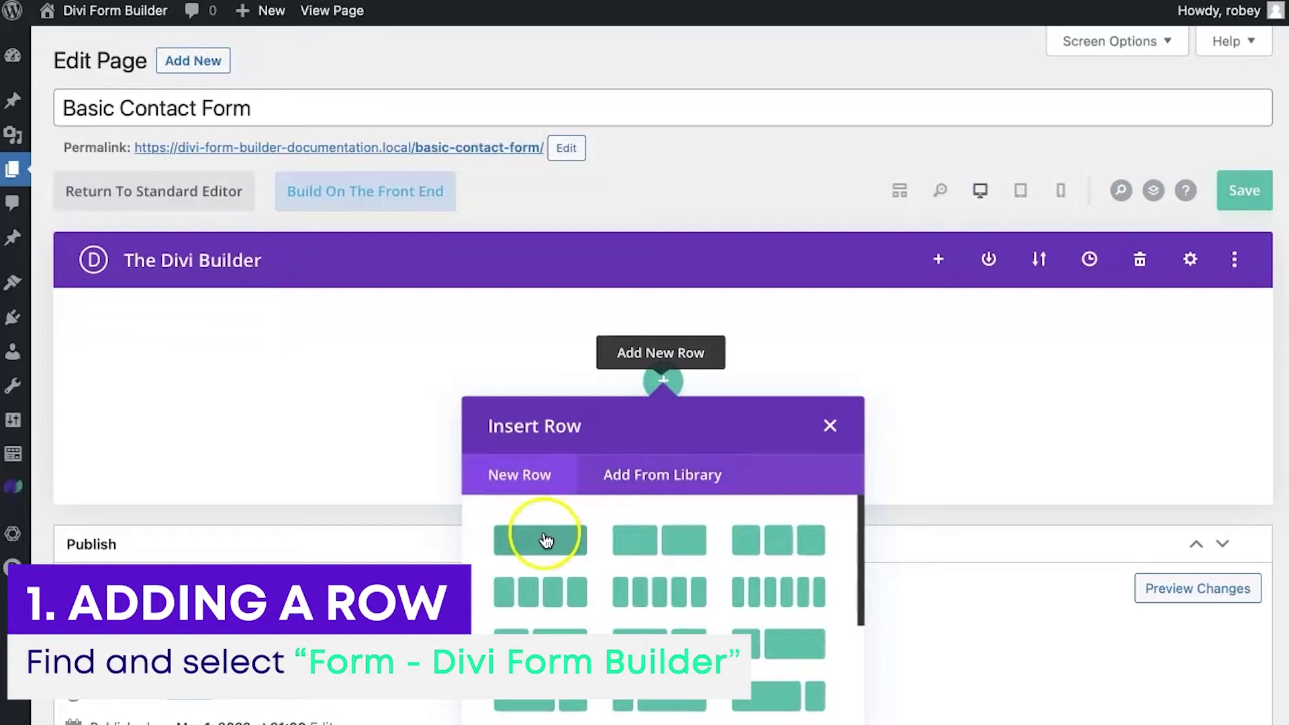
{"action": "left_click", "coordinate": [545, 540]}
{"action": "scroll", "coordinate": [542, 535], "scroll_direction": "down", "scroll_amount": 3}
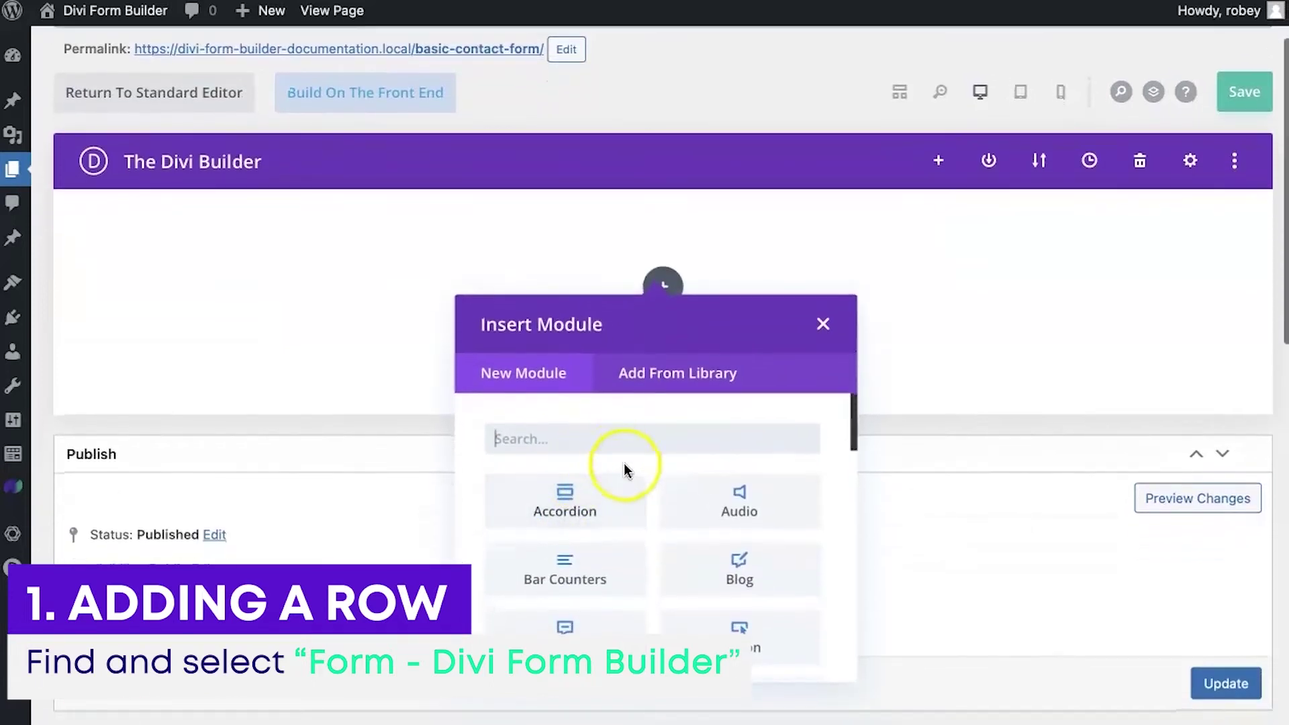
{"action": "scroll", "coordinate": [625, 470], "scroll_direction": "down", "scroll_amount": 1}
{"action": "scroll", "coordinate": [624, 470], "scroll_direction": "up", "scroll_amount": 1}
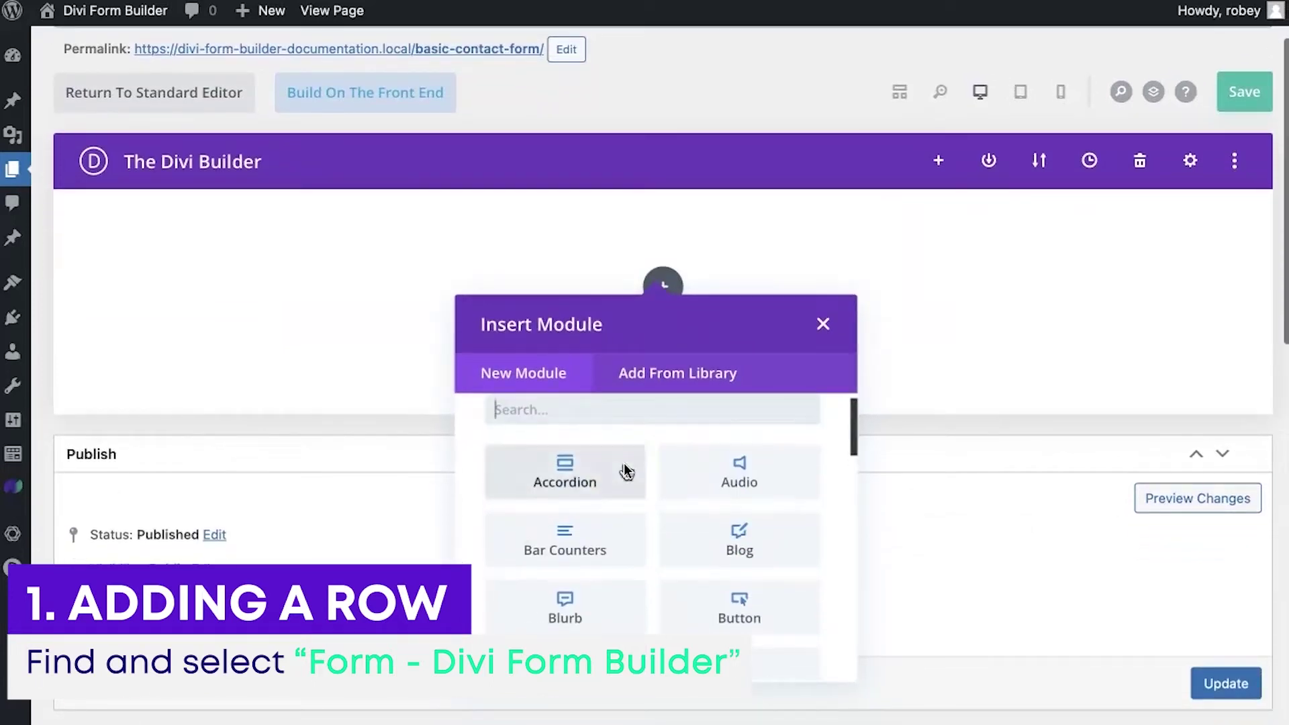
{"action": "type", "text": "form"}
{"action": "left_click", "coordinate": [583, 617]}
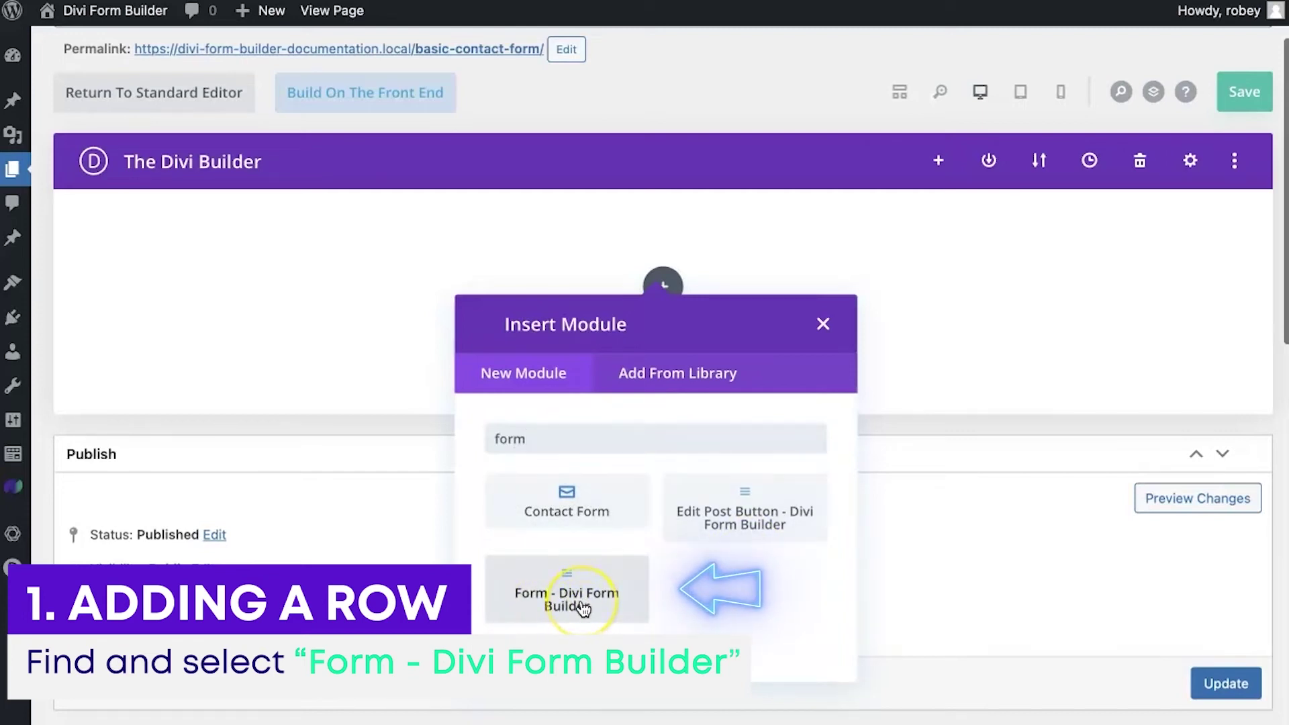
{"action": "left_click", "coordinate": [582, 607]}
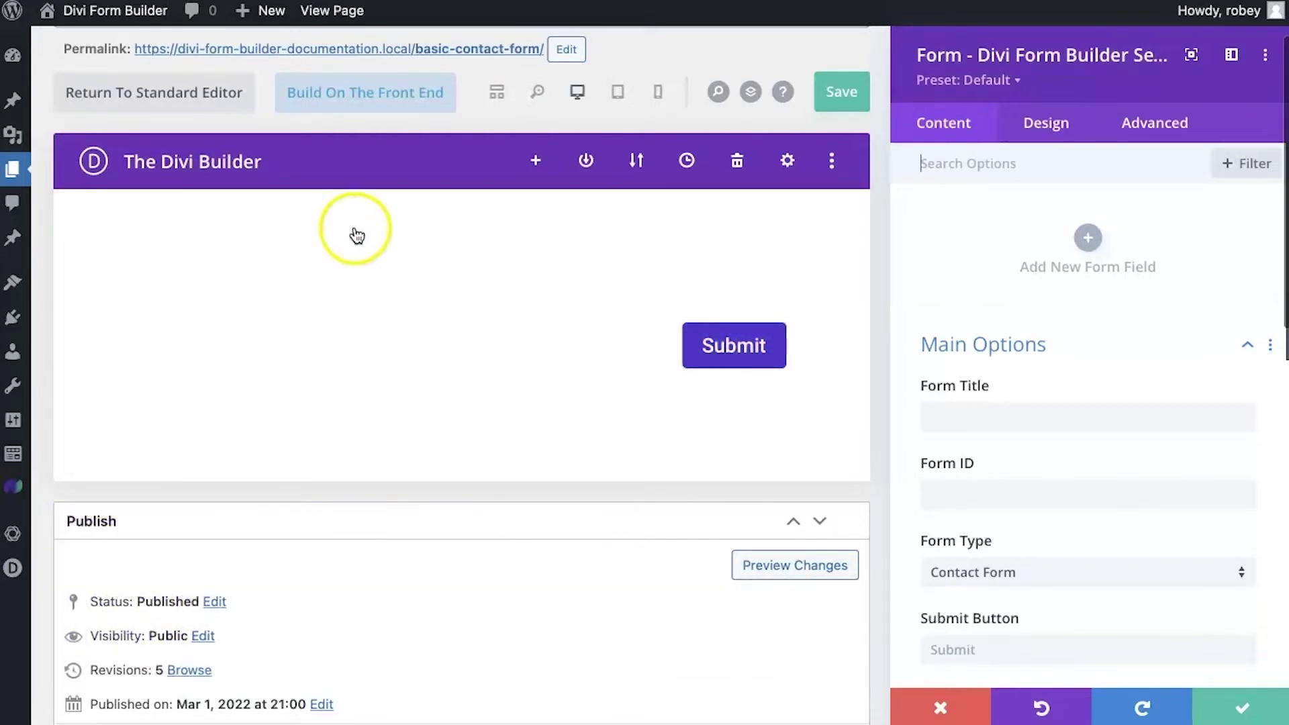
Step: Enter 'Basic Contact Form' as the form title
{"action": "left_click", "coordinate": [1009, 420]}
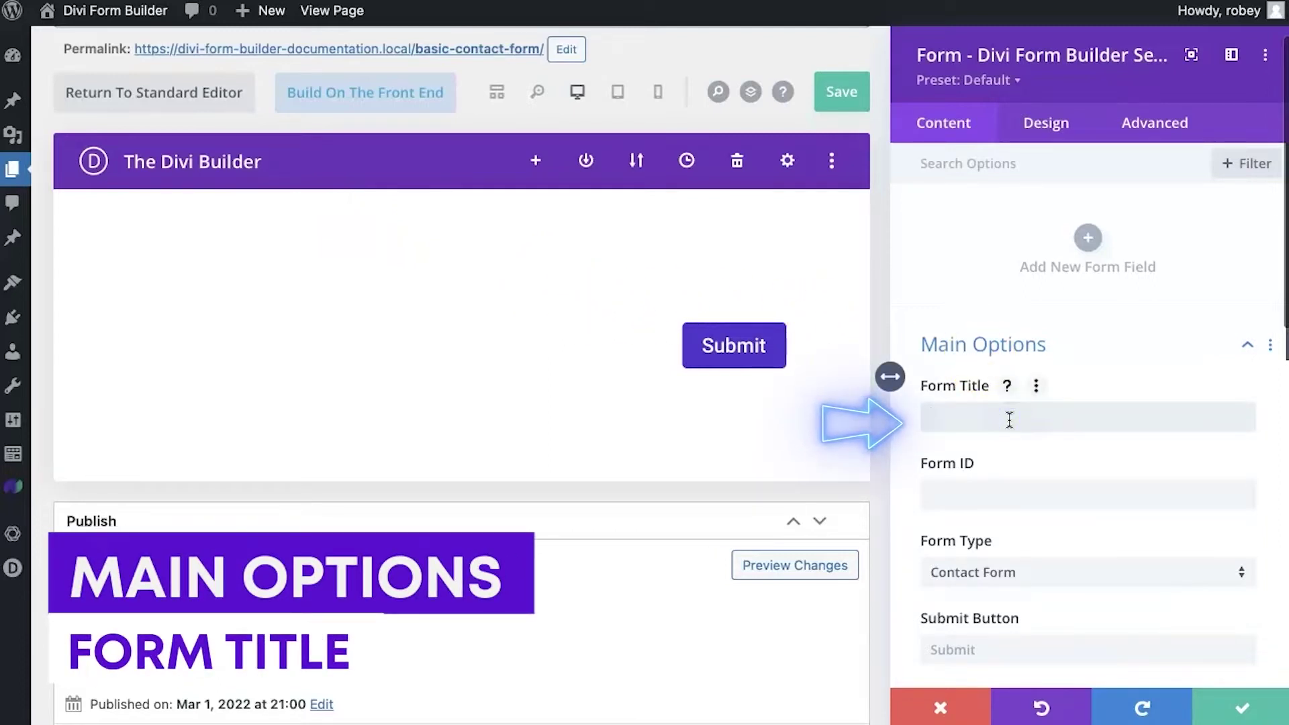
{"action": "type", "text": "Basic"}
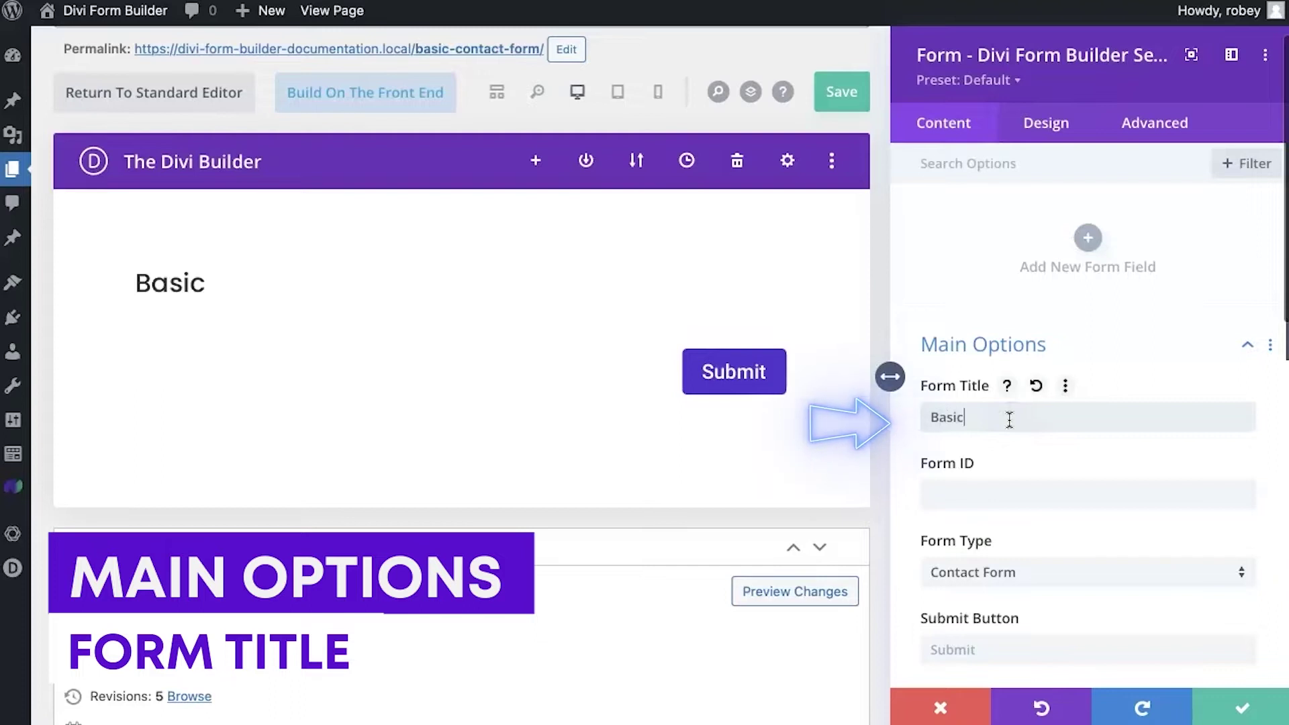
{"action": "type", "text": " cont"}
{"action": "key", "text": "BackSpace"}
{"action": "key", "text": "BackSpace"}
{"action": "key", "text": "BackSpace"}
{"action": "key", "text": "BackSpace"}
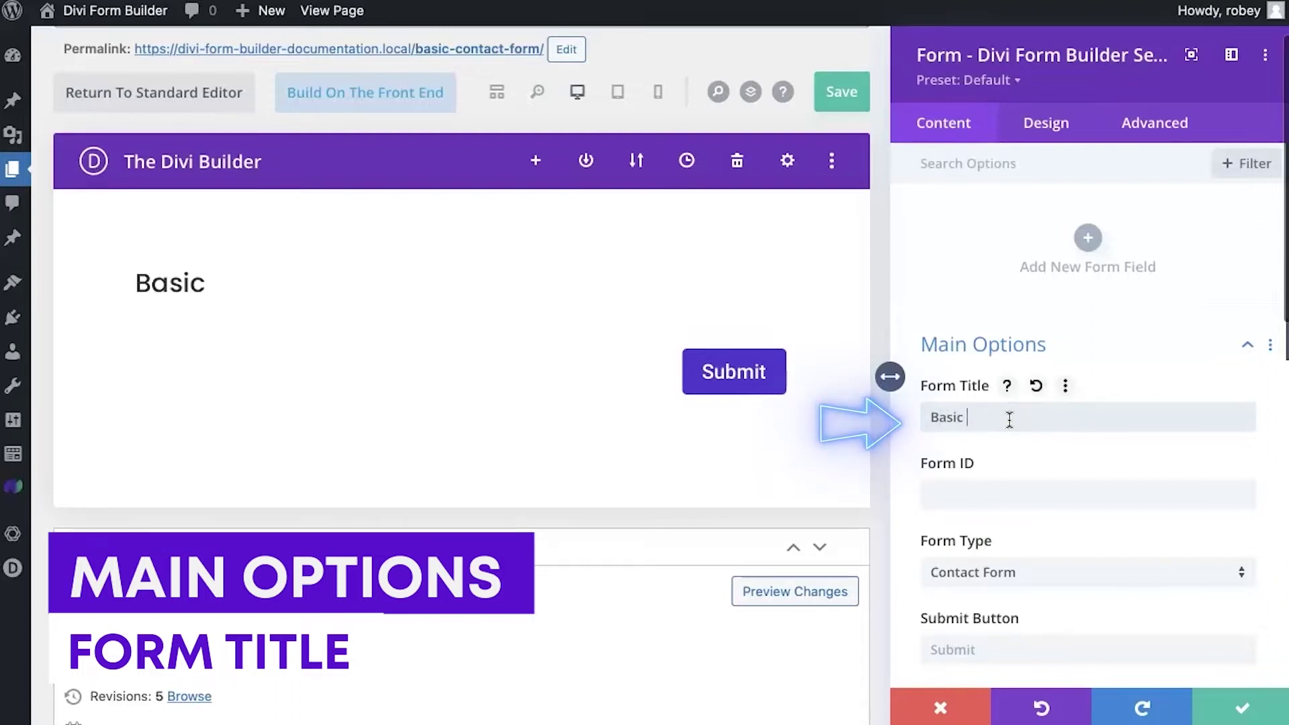
{"action": "type", "text": "Contact Form"}
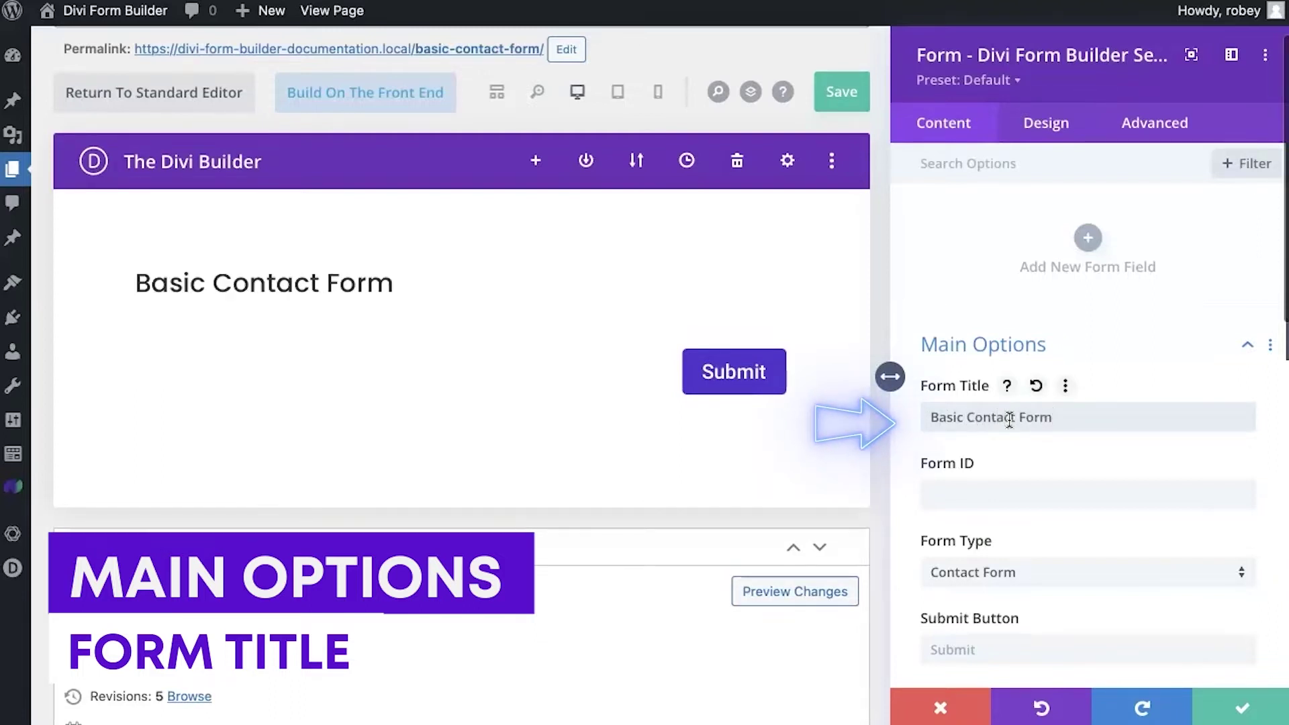
{"action": "left_click", "coordinate": [777, 466]}
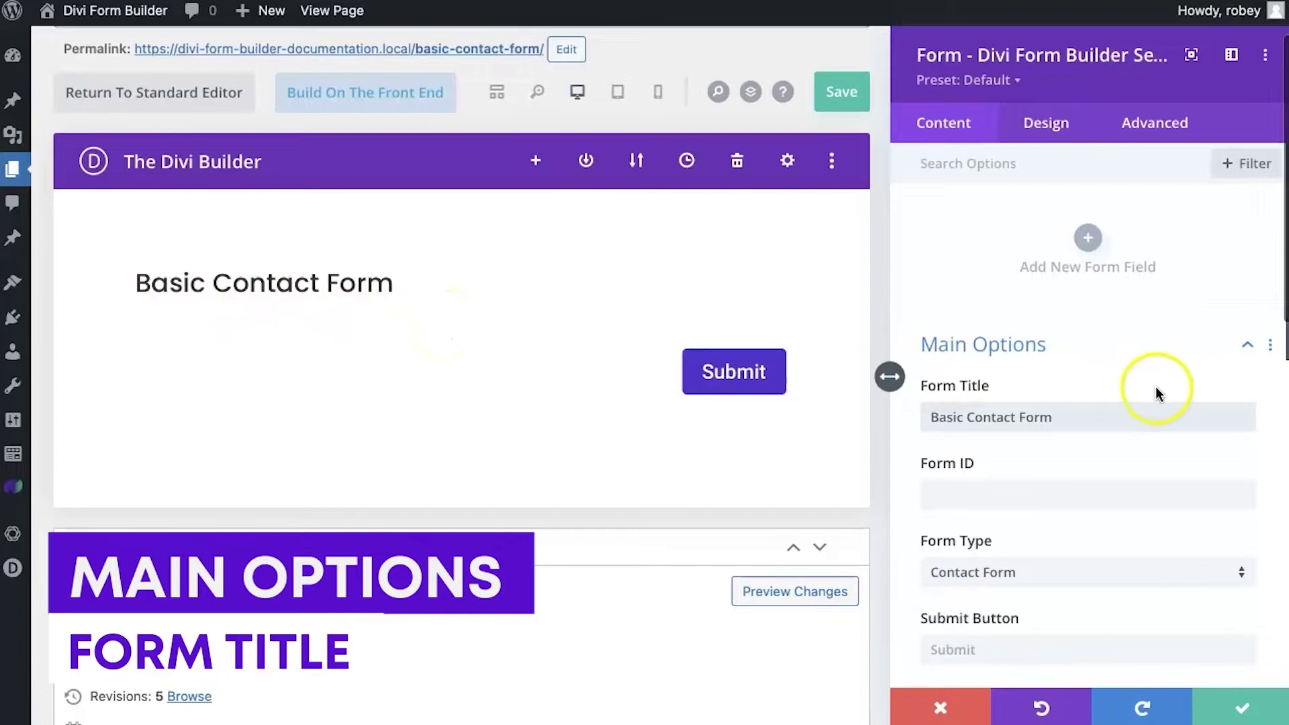
Step: Leave Form ID empty and keep Contact Form as the form type
{"action": "scroll", "coordinate": [1121, 396], "scroll_direction": "down", "scroll_amount": 4}
{"action": "left_click", "coordinate": [1120, 368]}
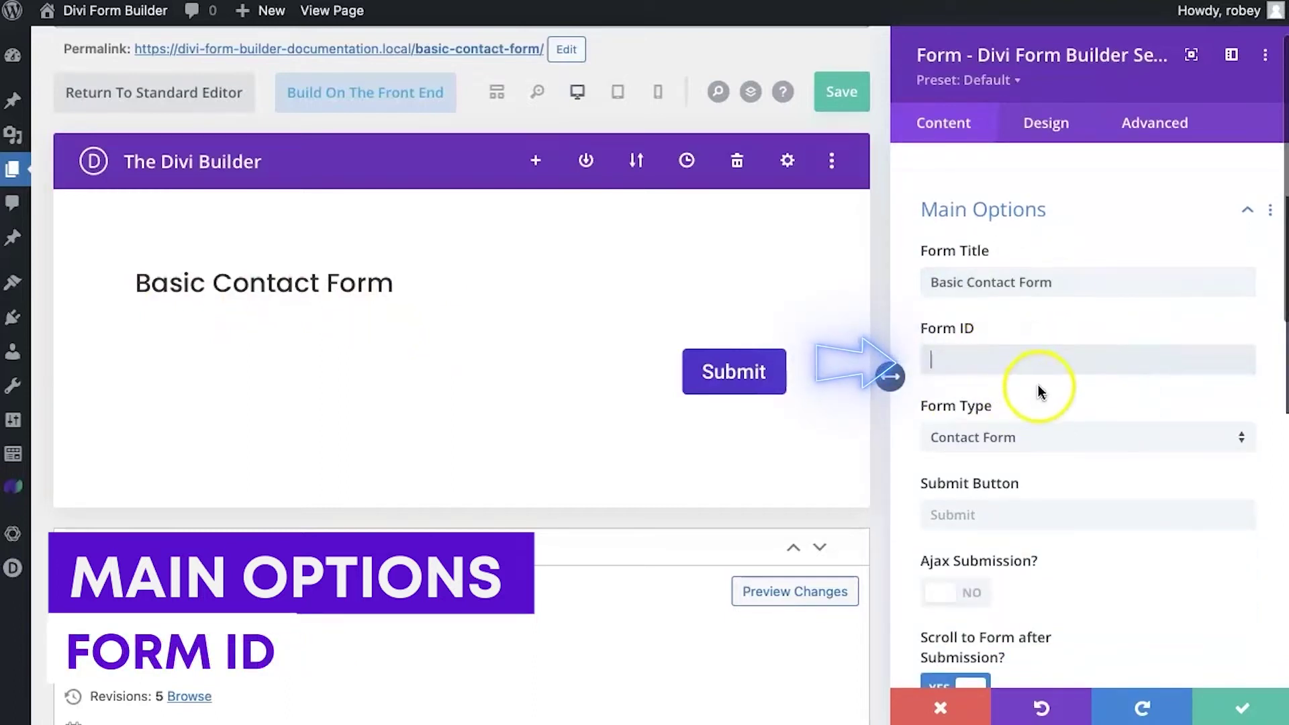
{"action": "scroll", "coordinate": [1073, 366], "scroll_direction": "down", "scroll_amount": 1}
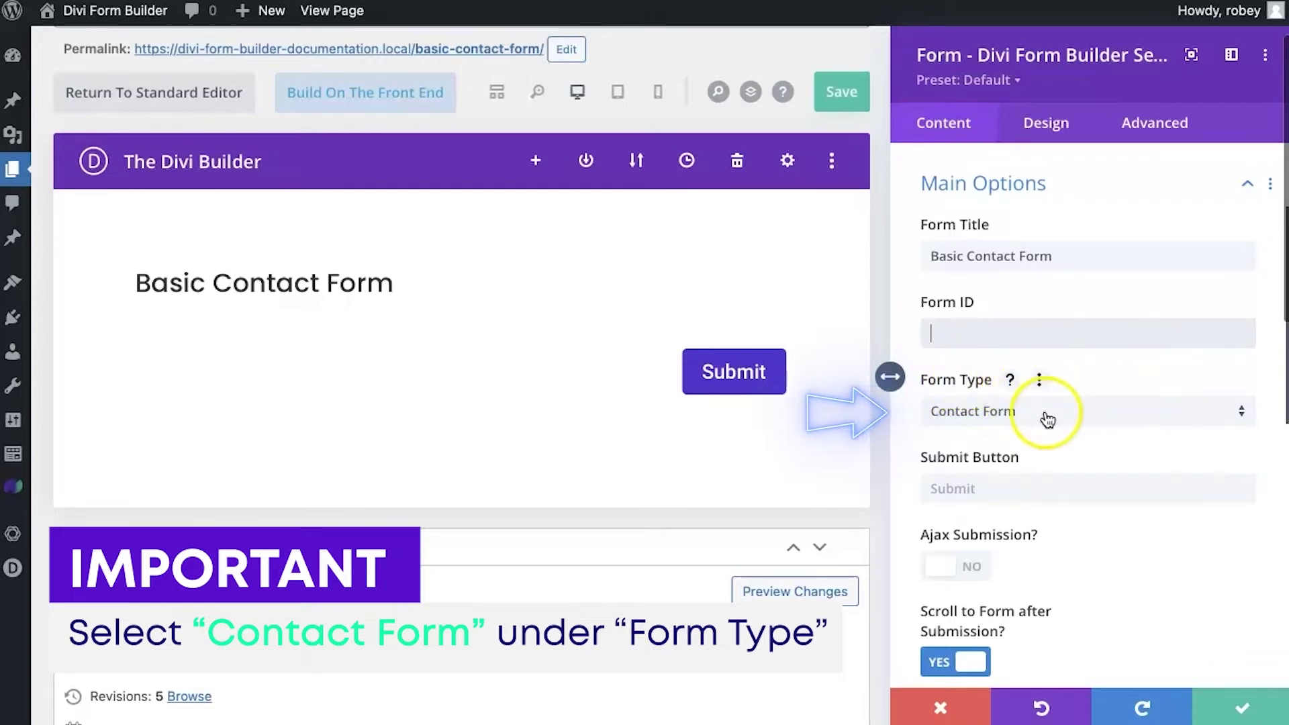
{"action": "left_click", "coordinate": [1068, 420]}
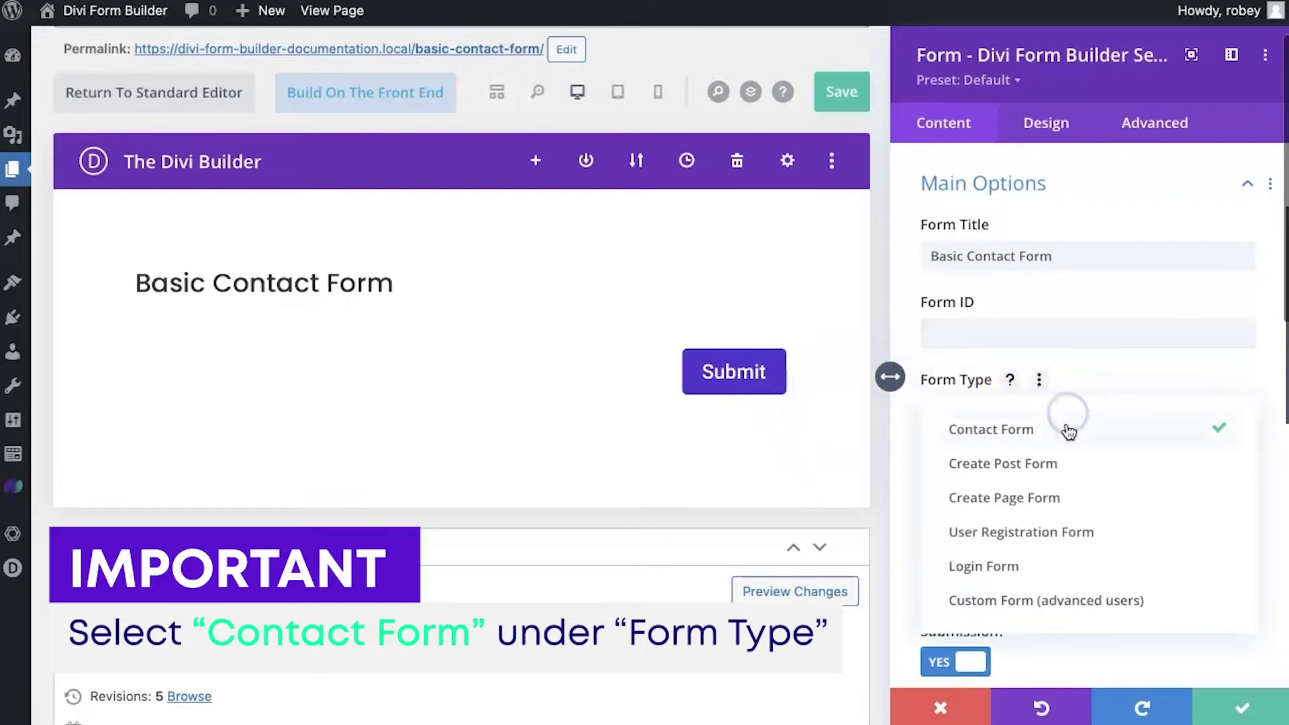
{"action": "left_click", "coordinate": [1138, 366]}
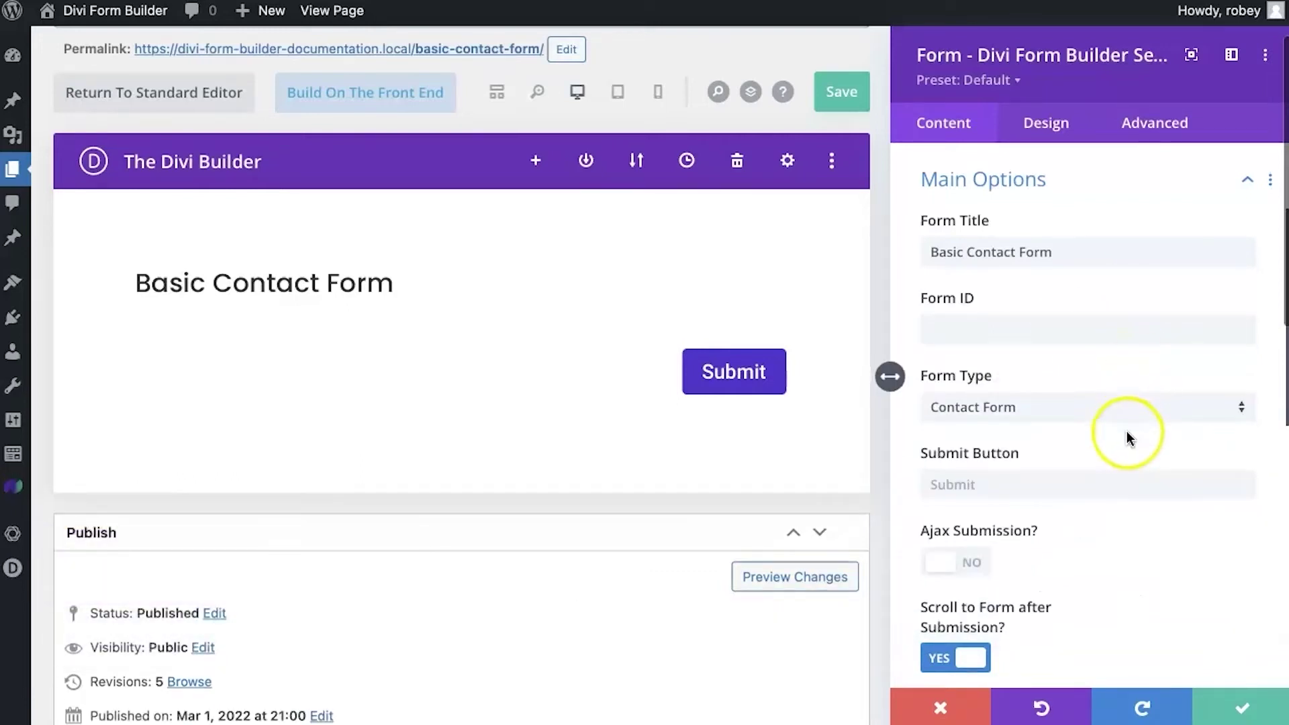
Step: Replace the Submit Button text in Main Options with 'Send'
{"action": "scroll", "coordinate": [1134, 430], "scroll_direction": "down", "scroll_amount": 1}
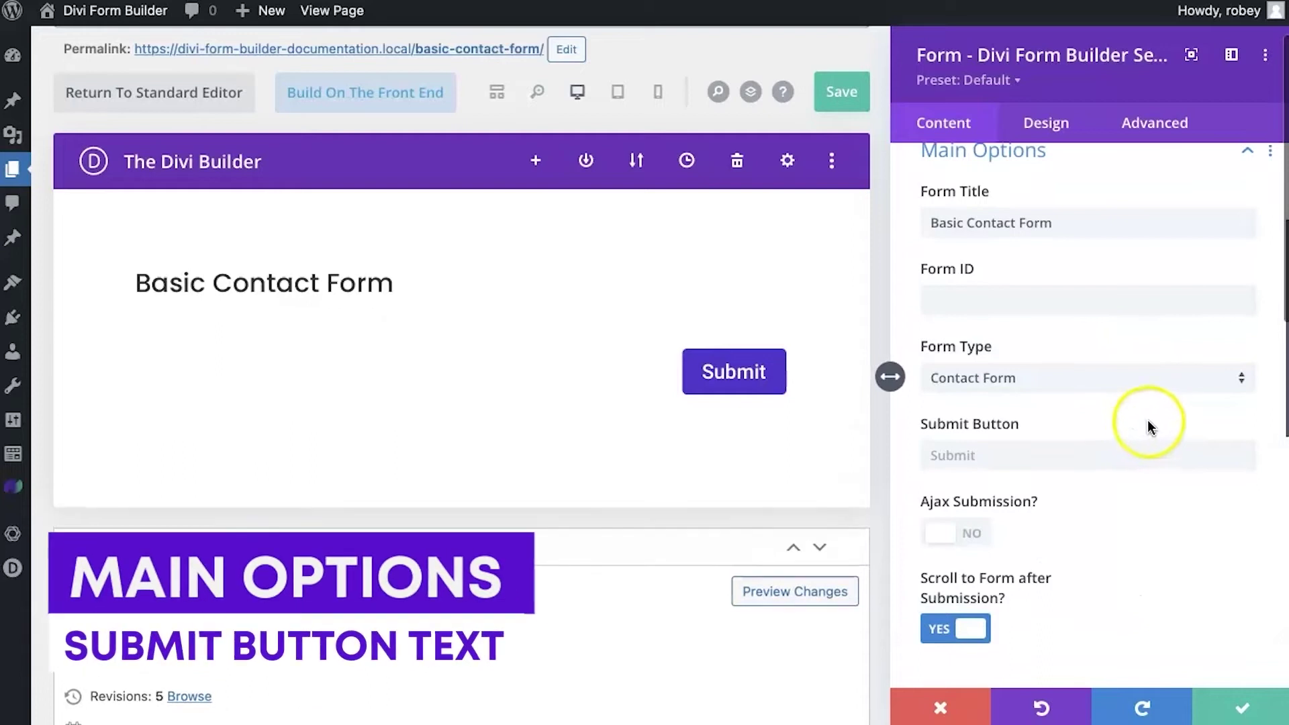
{"action": "left_click", "coordinate": [1077, 452]}
{"action": "type", "text": "Enter"}
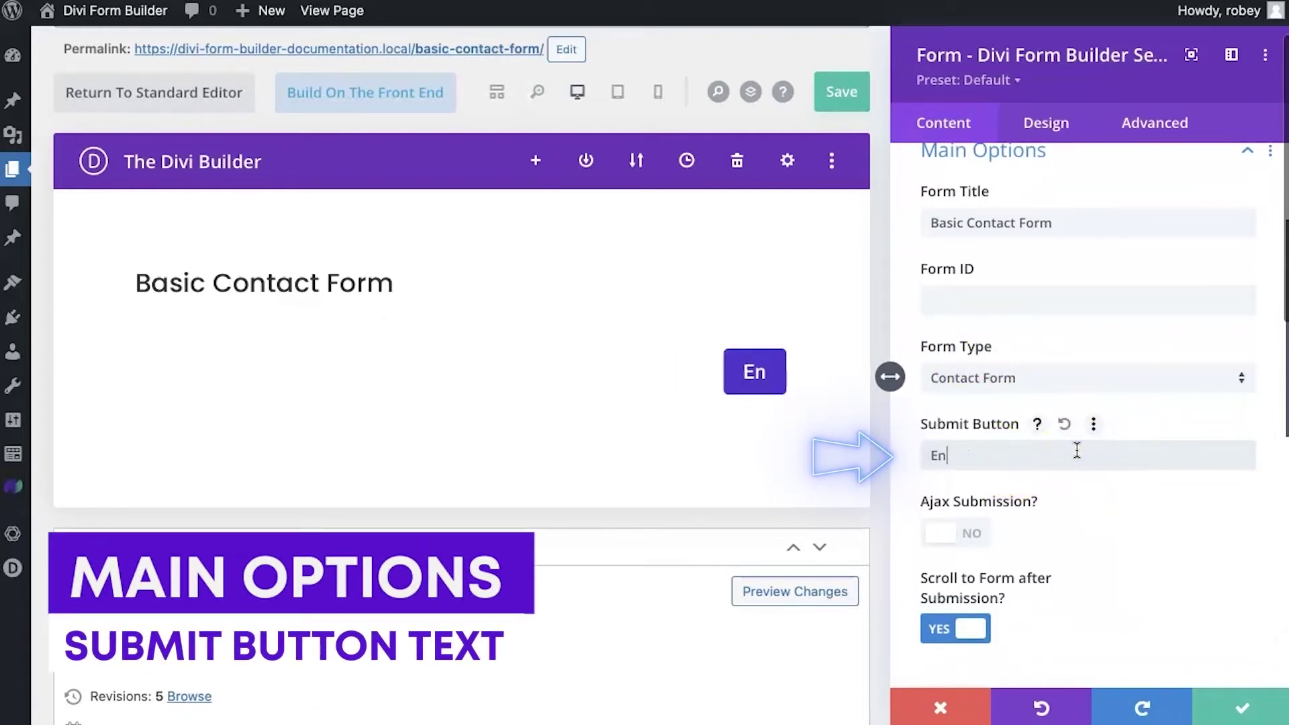
{"action": "key", "text": "BackSpace"}
{"action": "key", "text": "BackSpace"}
{"action": "key", "text": "BackSpace"}
{"action": "key", "text": "BackSpace"}
{"action": "key", "text": "BackSpace"}
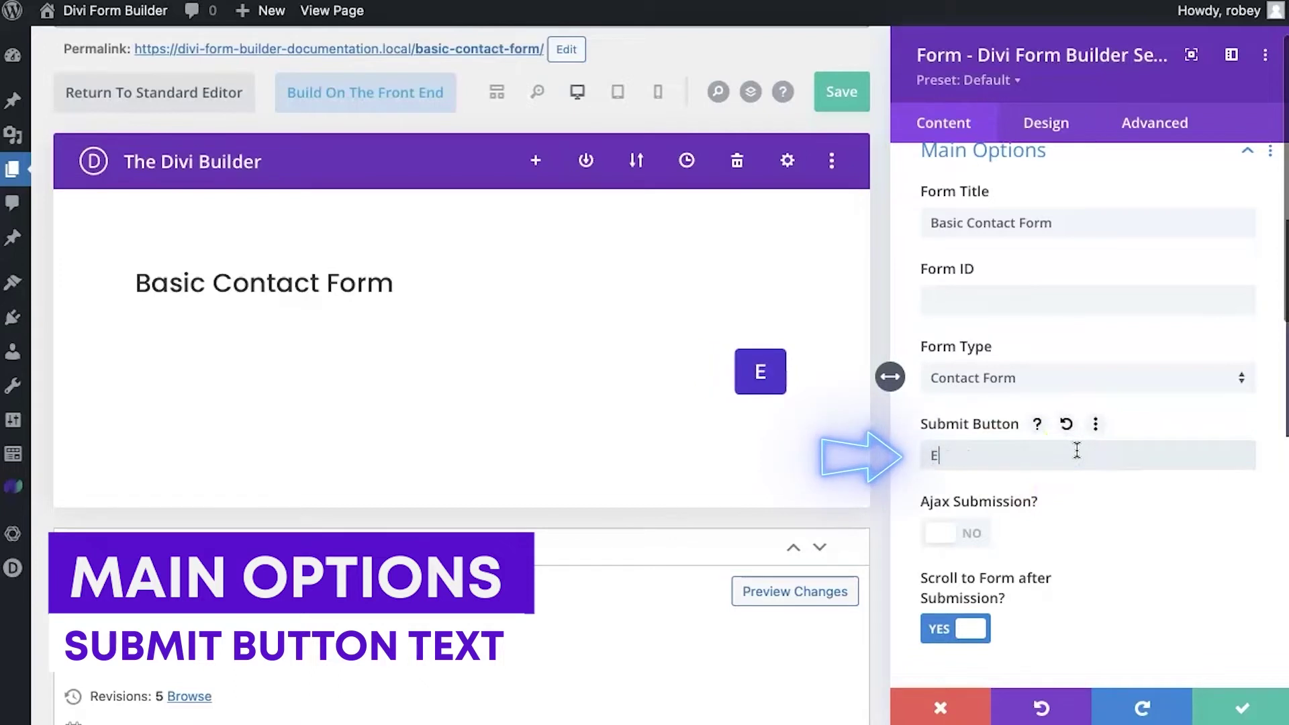
{"action": "type", "text": "Send"}
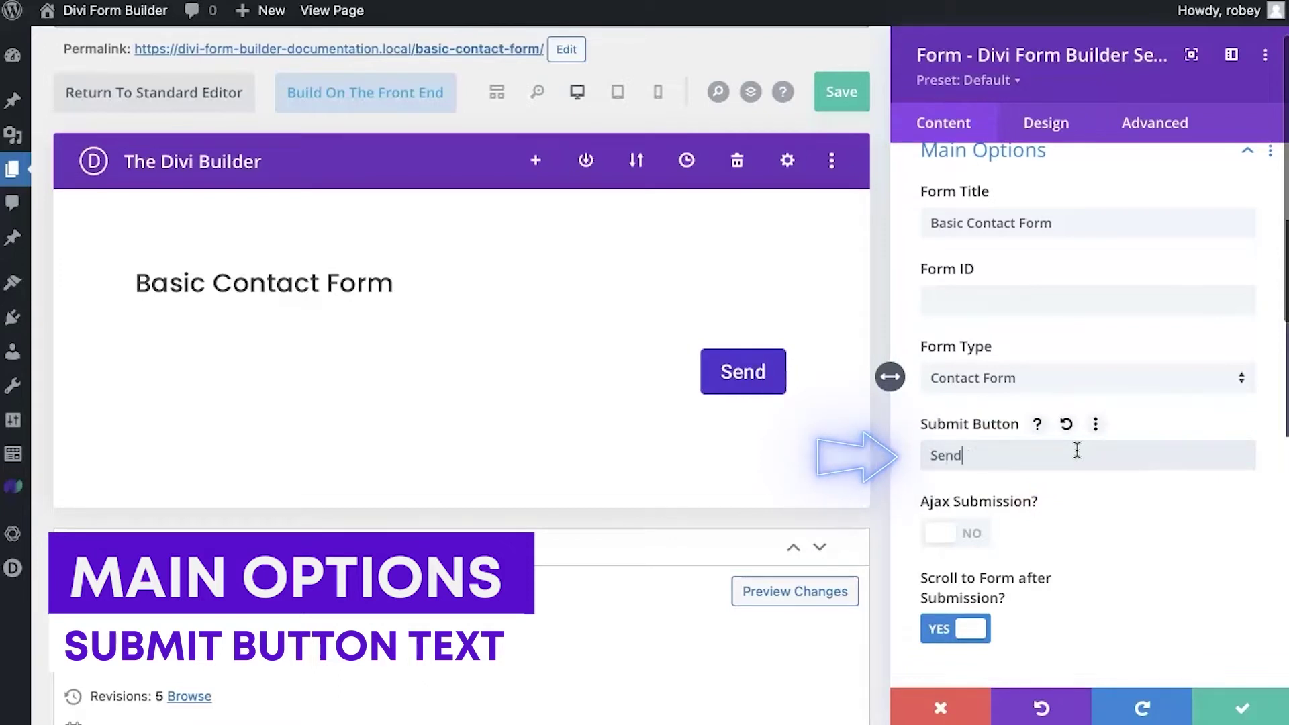
{"action": "left_click", "coordinate": [1086, 450]}
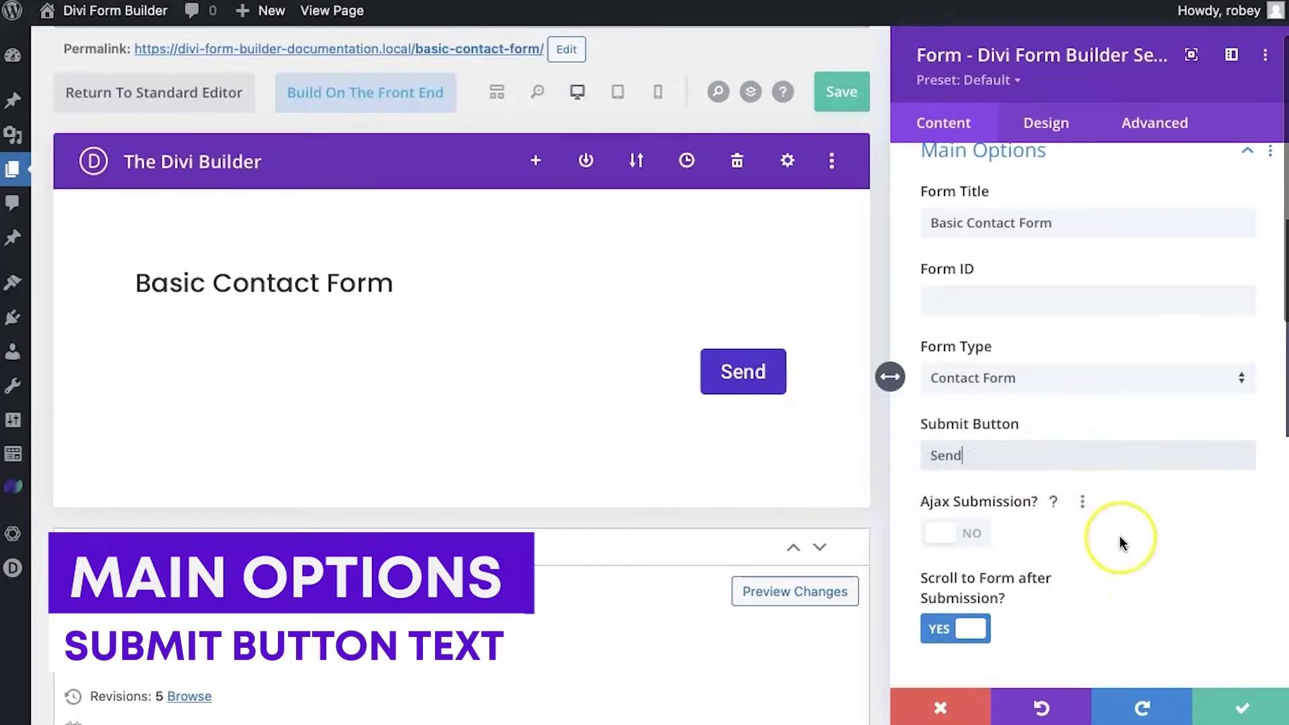
{"action": "scroll", "coordinate": [1118, 534], "scroll_direction": "down", "scroll_amount": 2}
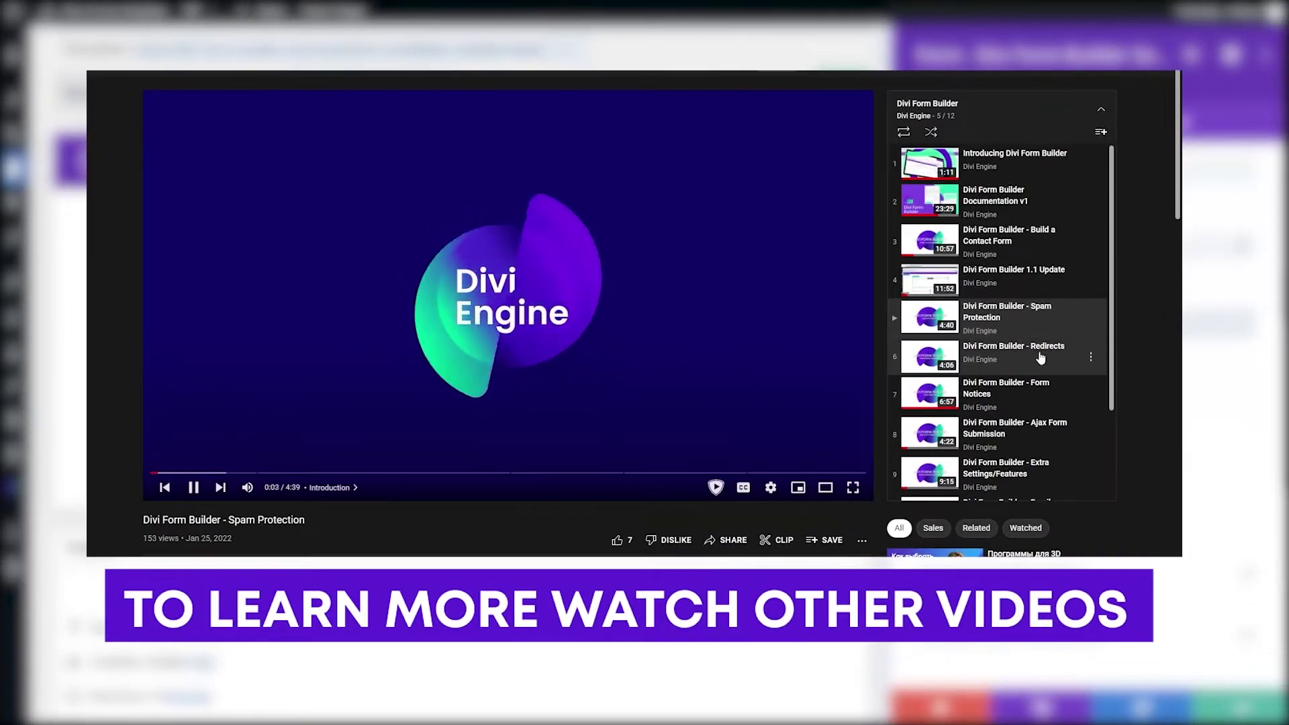
{"action": "left_click", "coordinate": [1040, 358]}
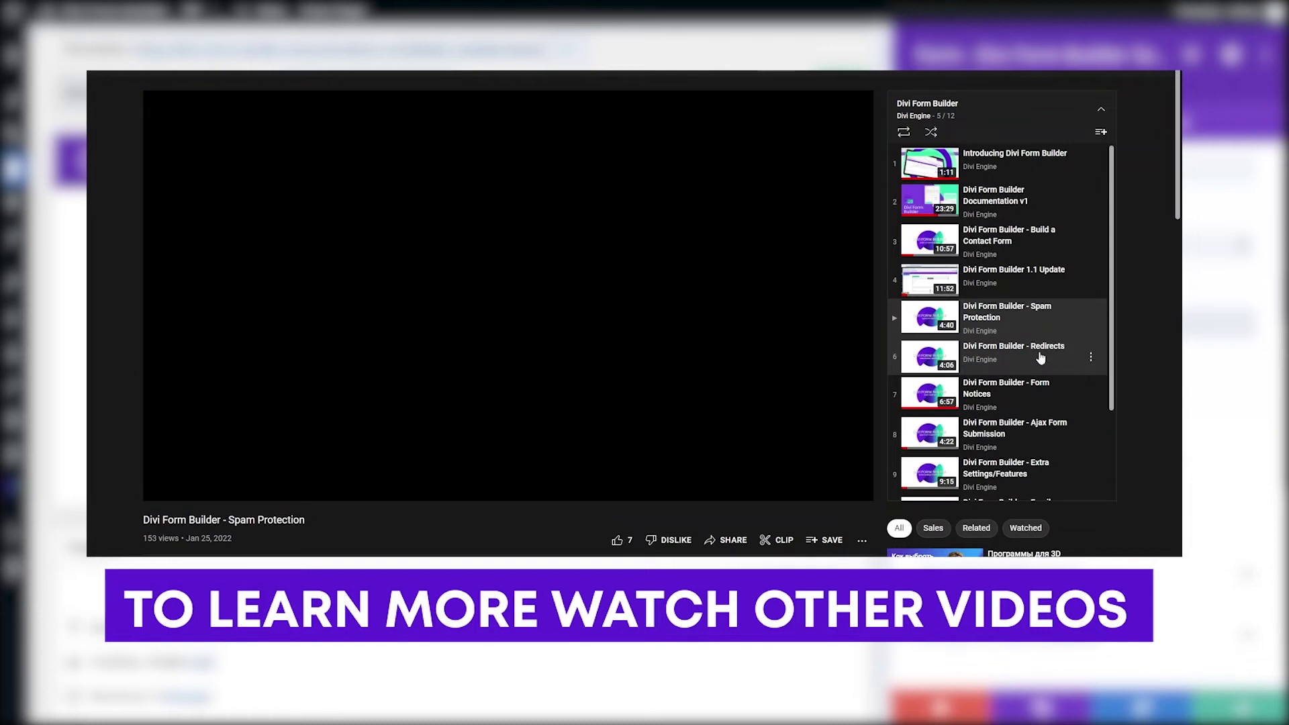
{"action": "scroll", "coordinate": [1027, 352], "scroll_direction": "down", "scroll_amount": 1}
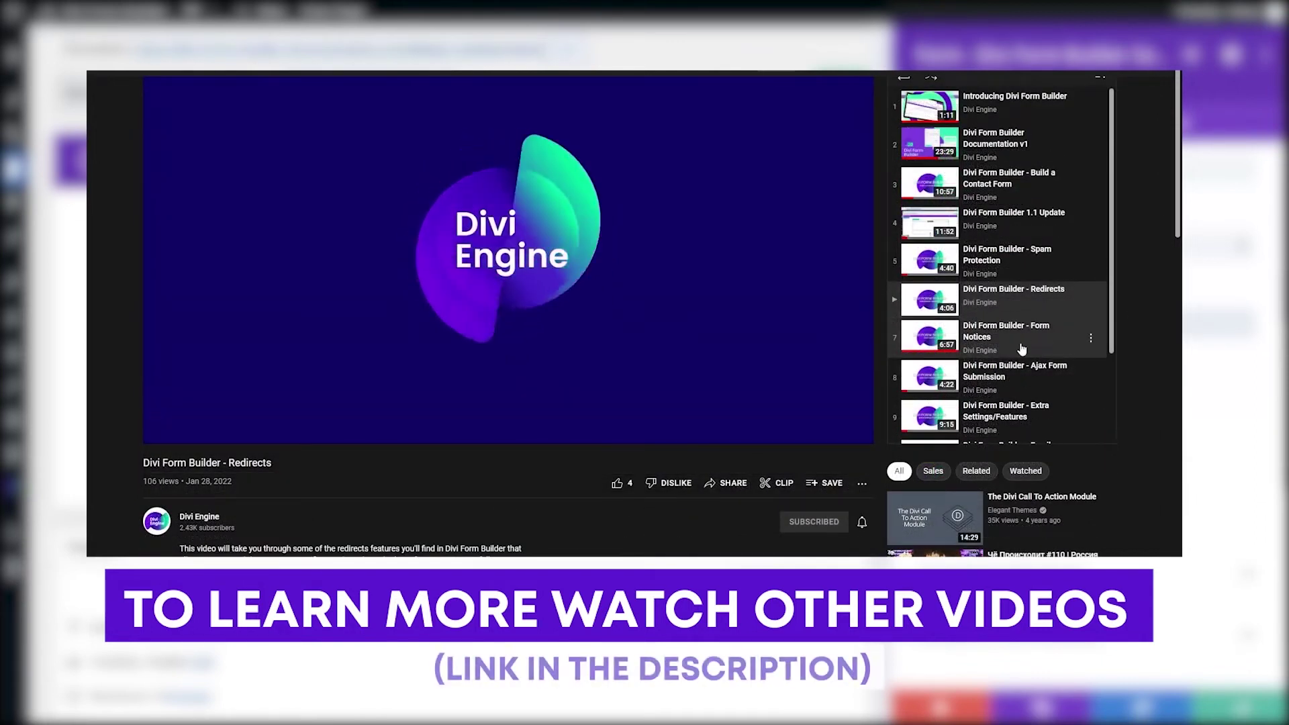
{"action": "left_click", "coordinate": [1021, 349]}
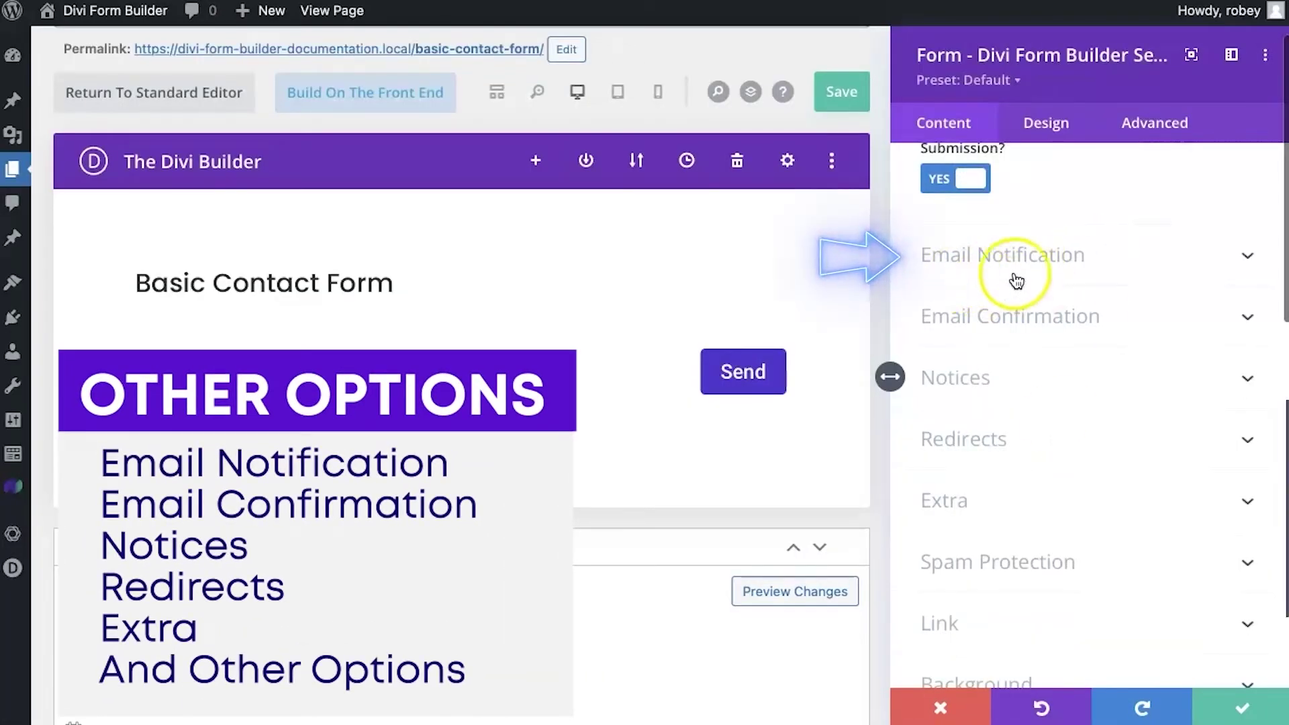
{"action": "left_click", "coordinate": [1064, 267]}
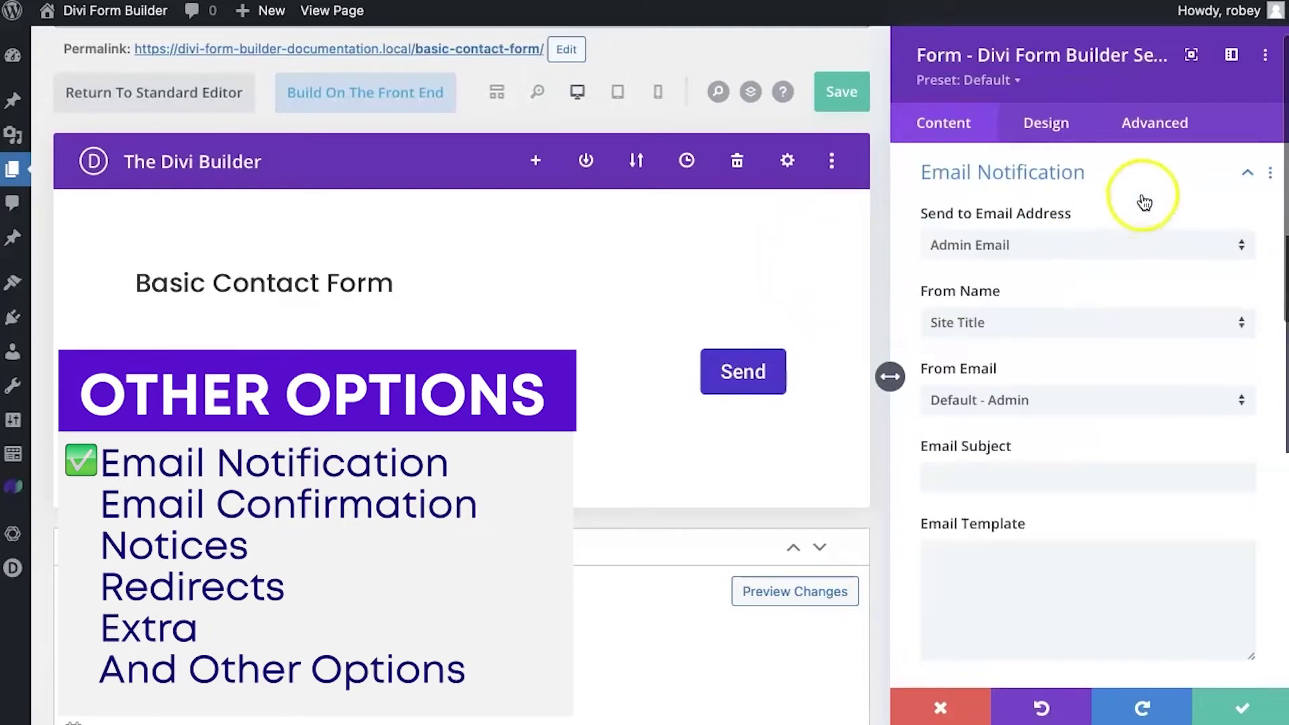
{"action": "left_click", "coordinate": [1147, 192]}
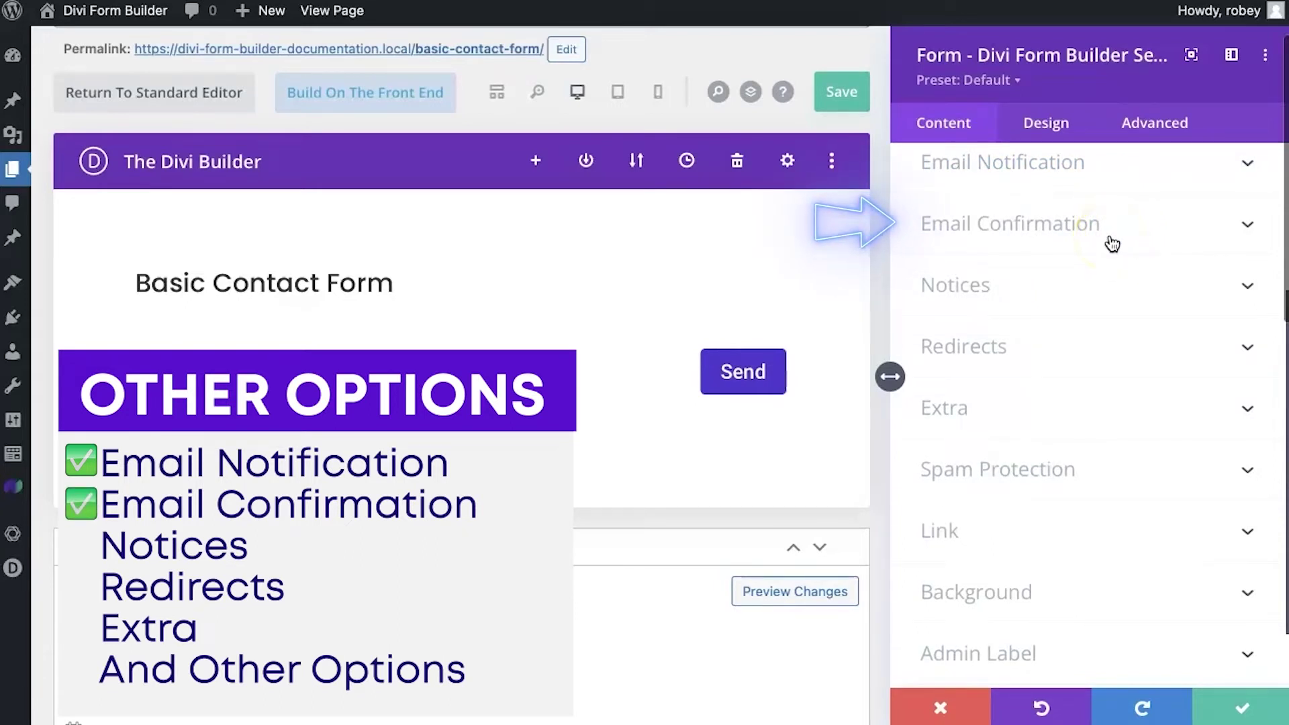
{"action": "left_click", "coordinate": [1112, 243]}
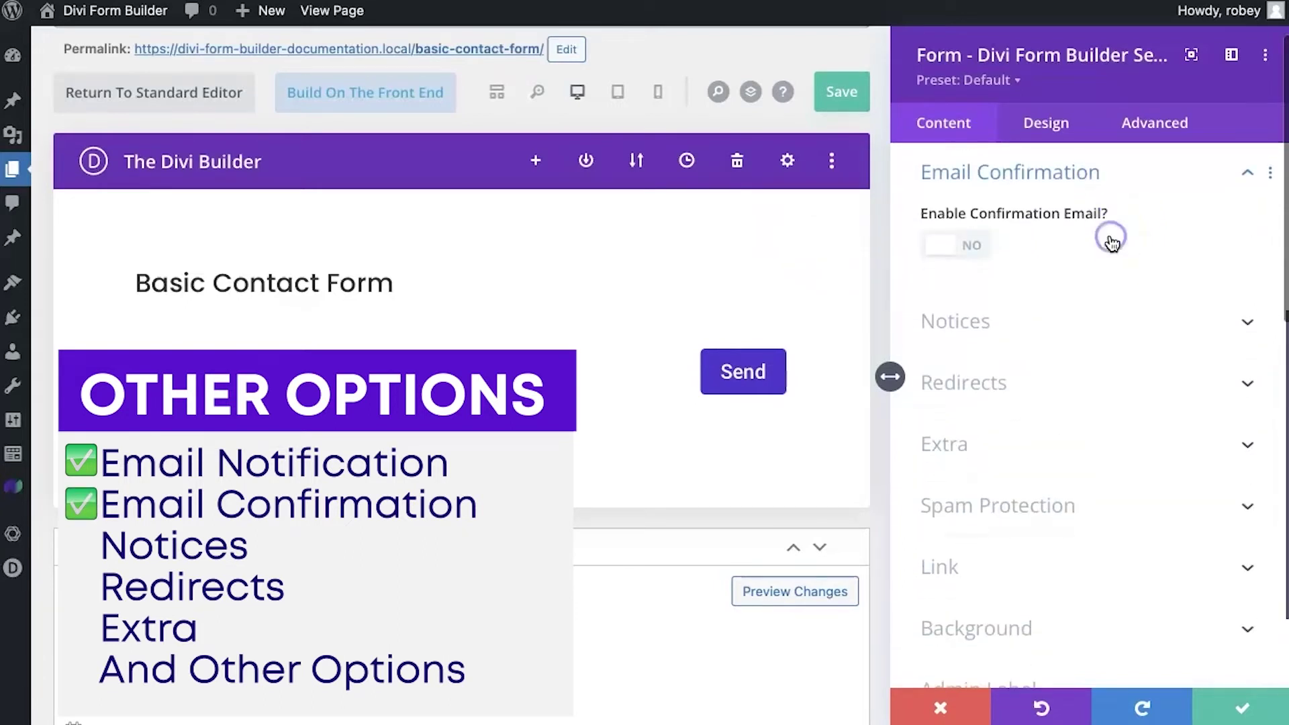
{"action": "left_click", "coordinate": [1143, 180]}
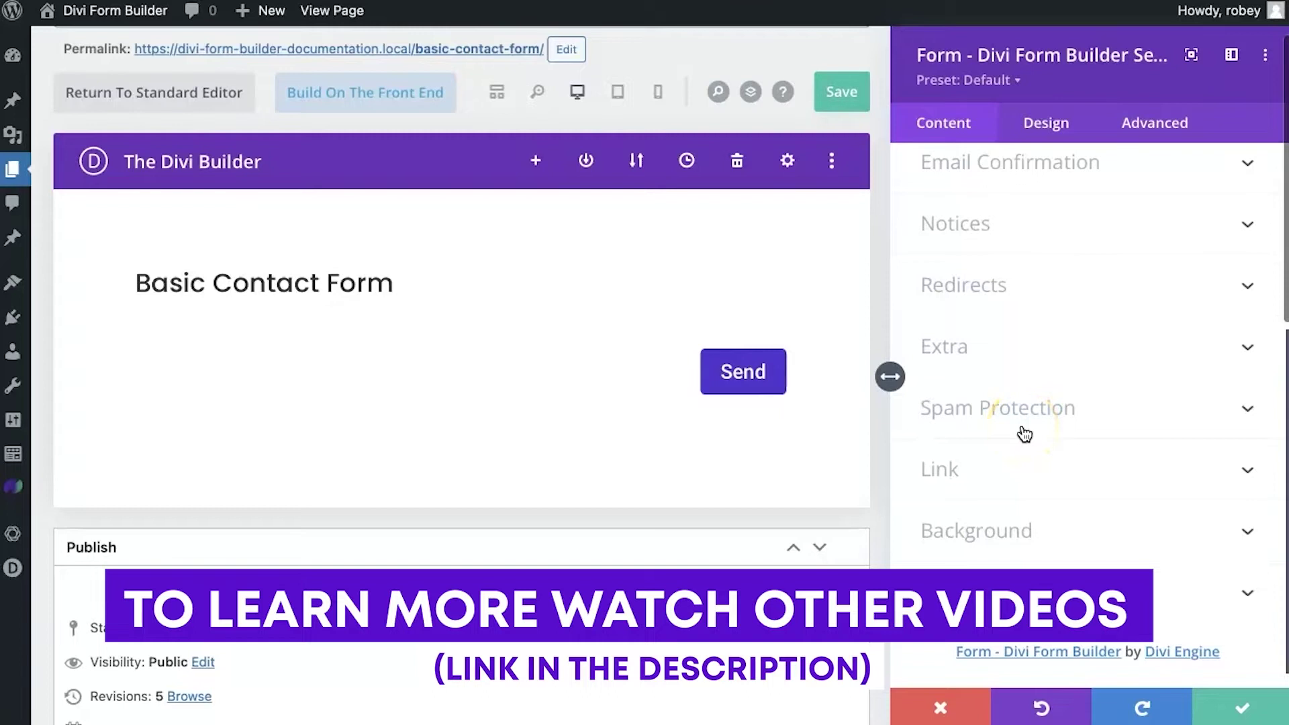
{"action": "scroll", "coordinate": [1024, 433], "scroll_direction": "up", "scroll_amount": 2}
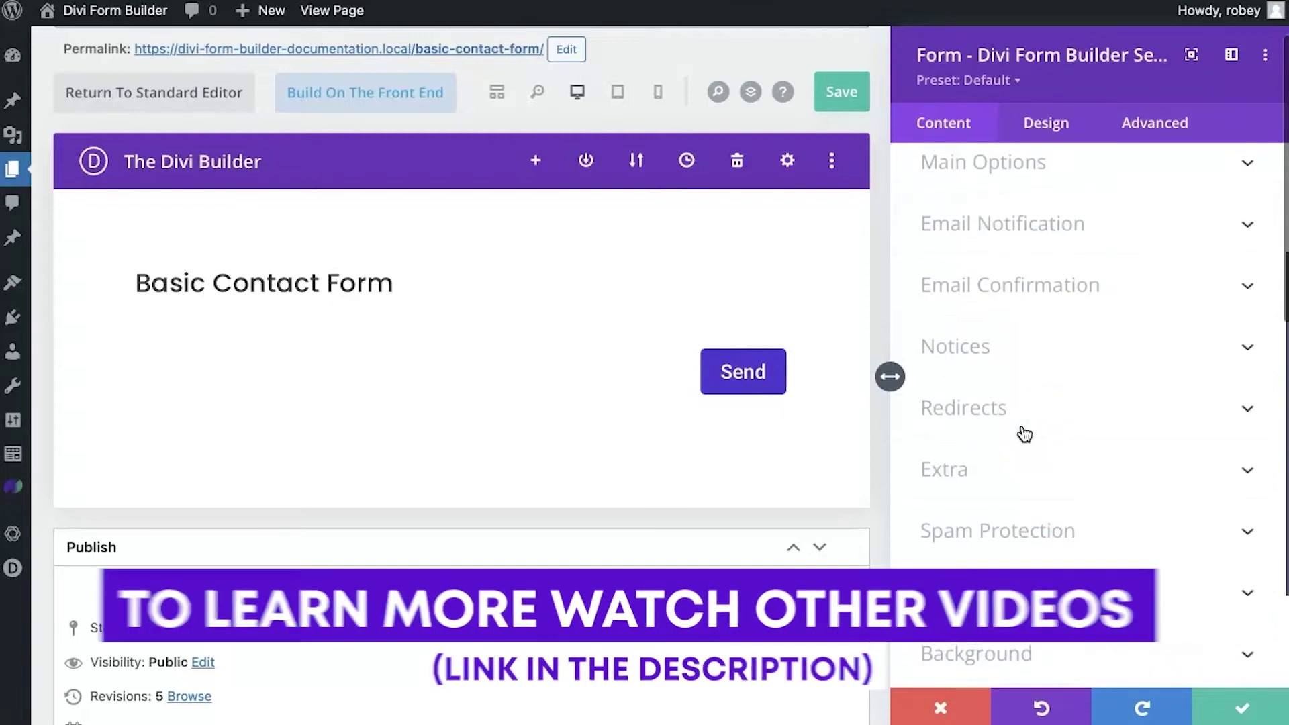
{"action": "scroll", "coordinate": [1025, 434], "scroll_direction": "up", "scroll_amount": 3}
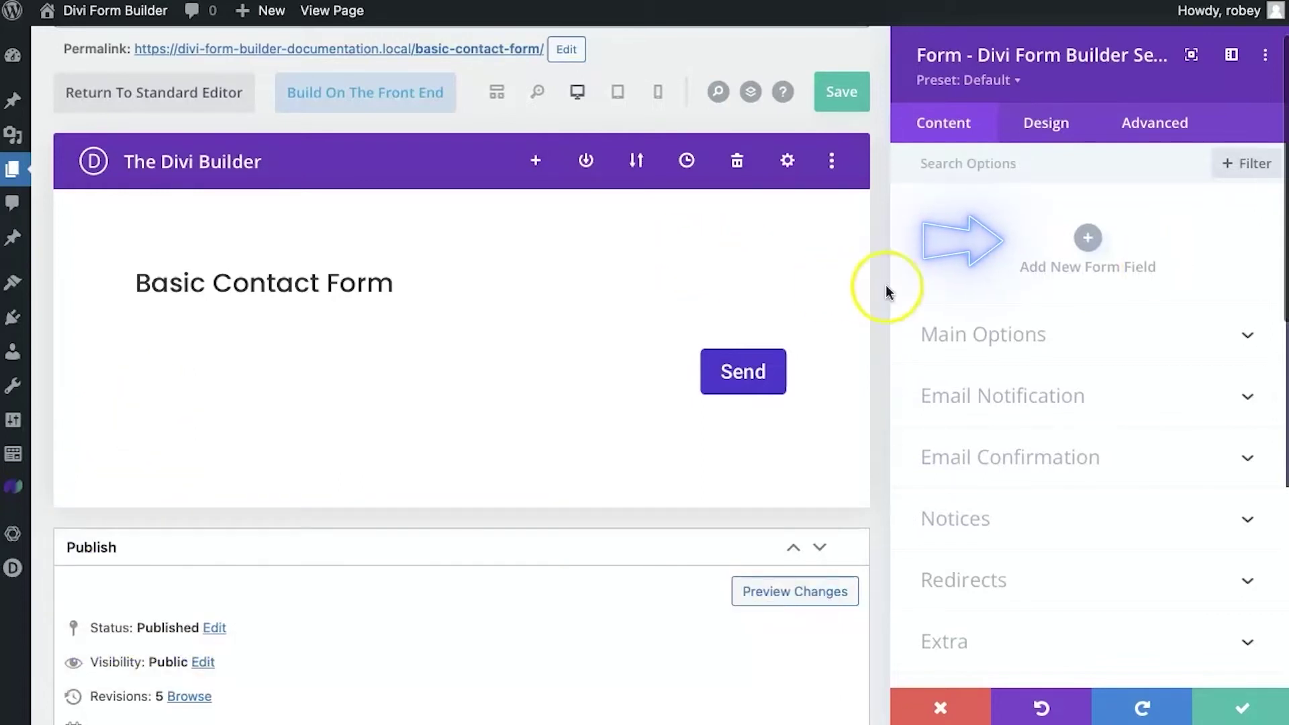
Step: Add a new form field titled 'Name'
{"action": "left_click", "coordinate": [1089, 235]}
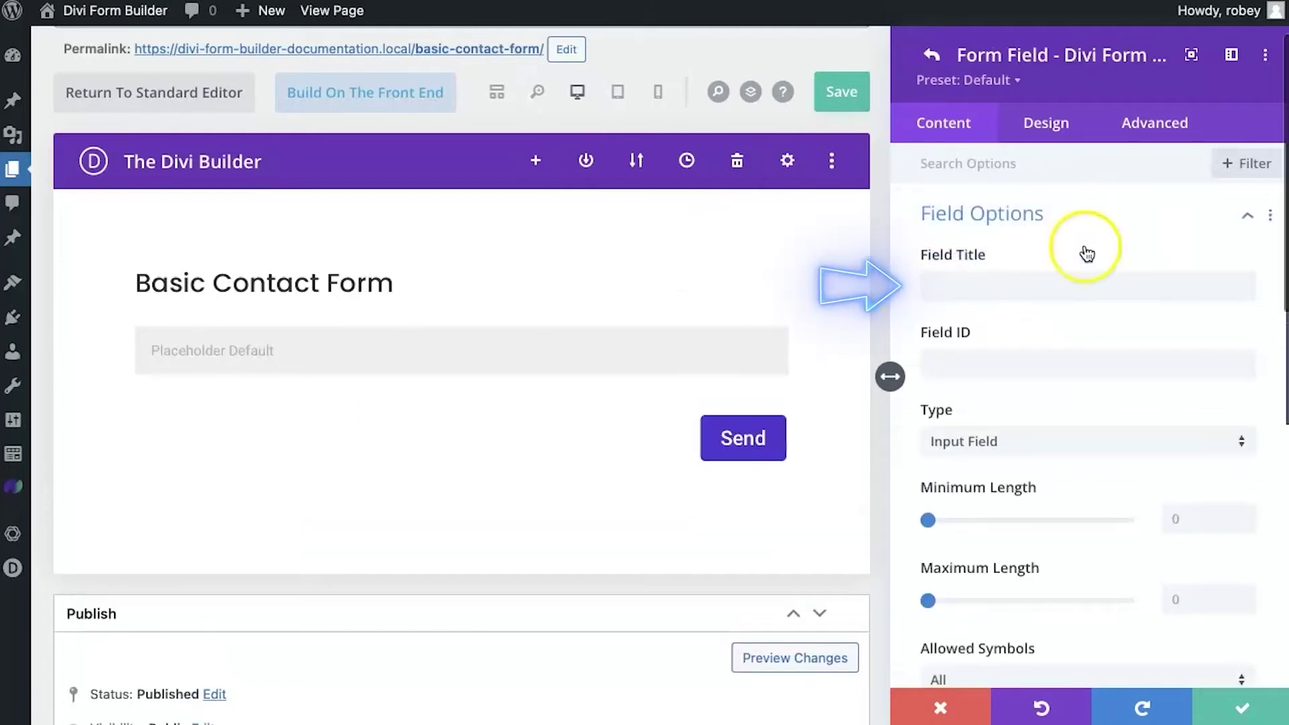
{"action": "left_click", "coordinate": [1038, 285]}
{"action": "type", "text": "Name"}
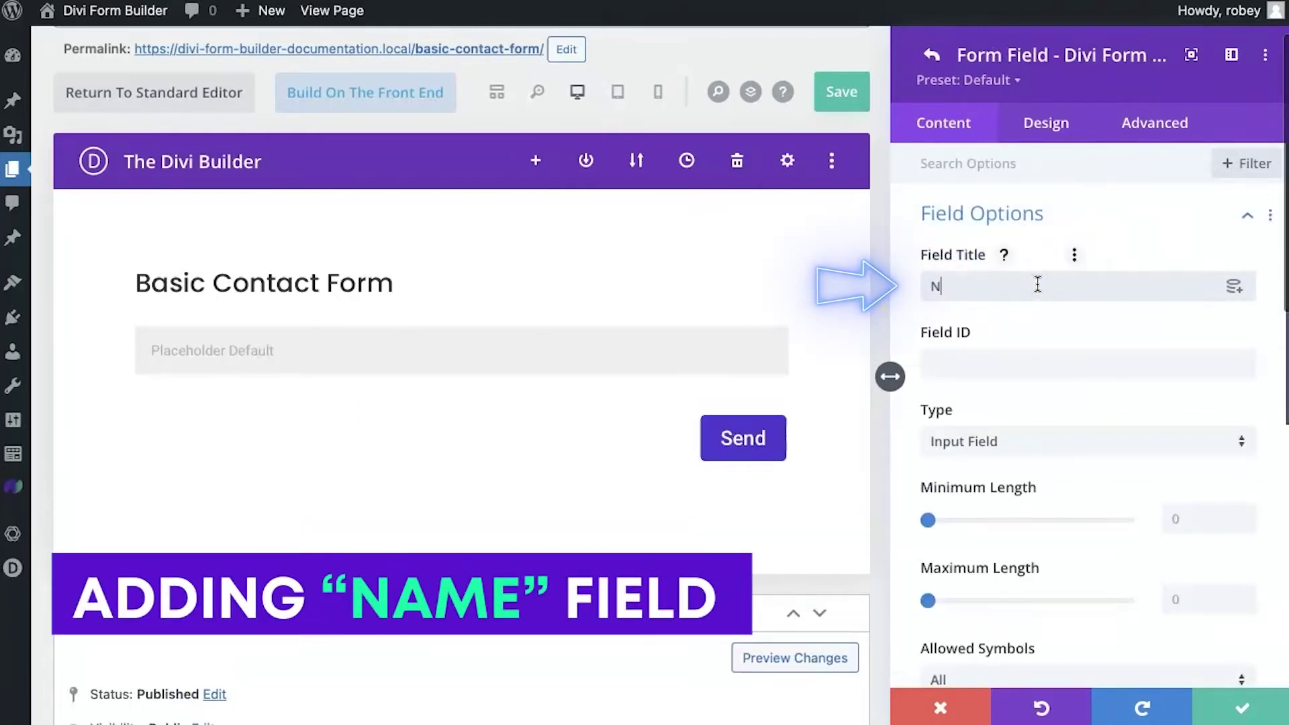
{"action": "left_click", "coordinate": [937, 332]}
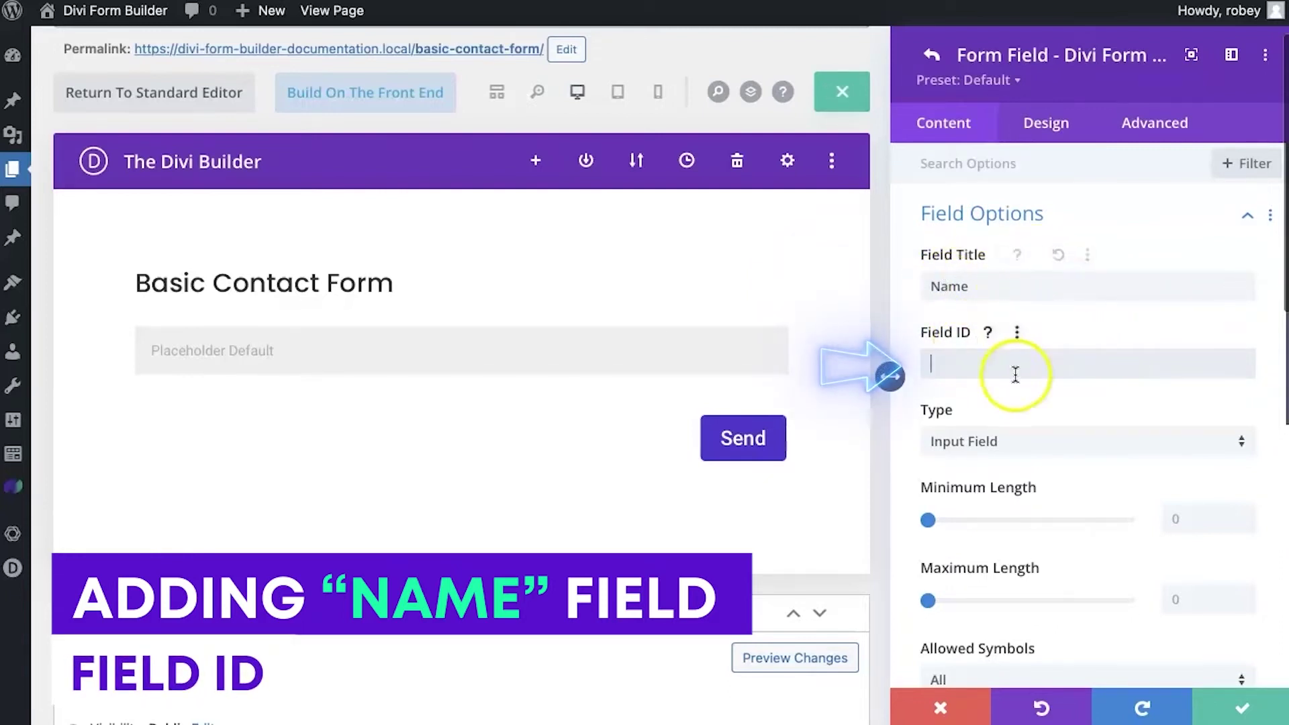
Step: Switch the Name field's Required Field option to YES
{"action": "scroll", "coordinate": [1014, 374], "scroll_direction": "down", "scroll_amount": 3}
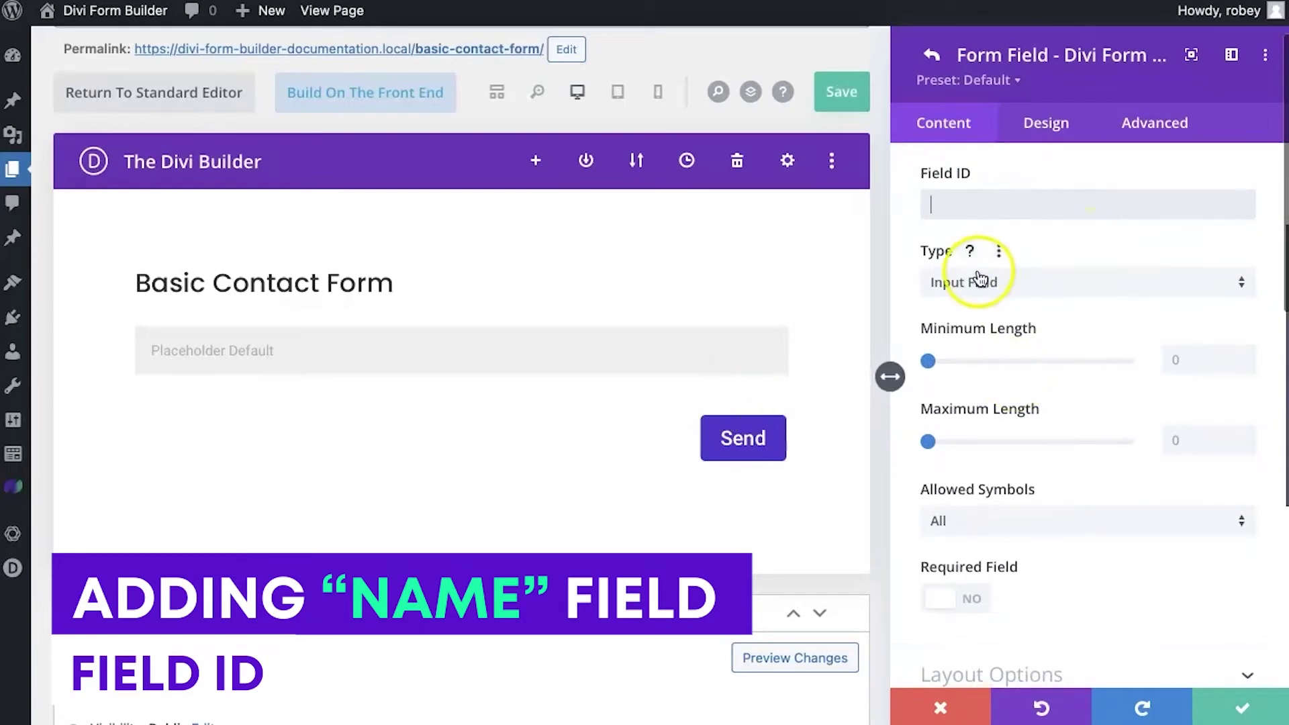
{"action": "scroll", "coordinate": [988, 329], "scroll_direction": "down", "scroll_amount": 2}
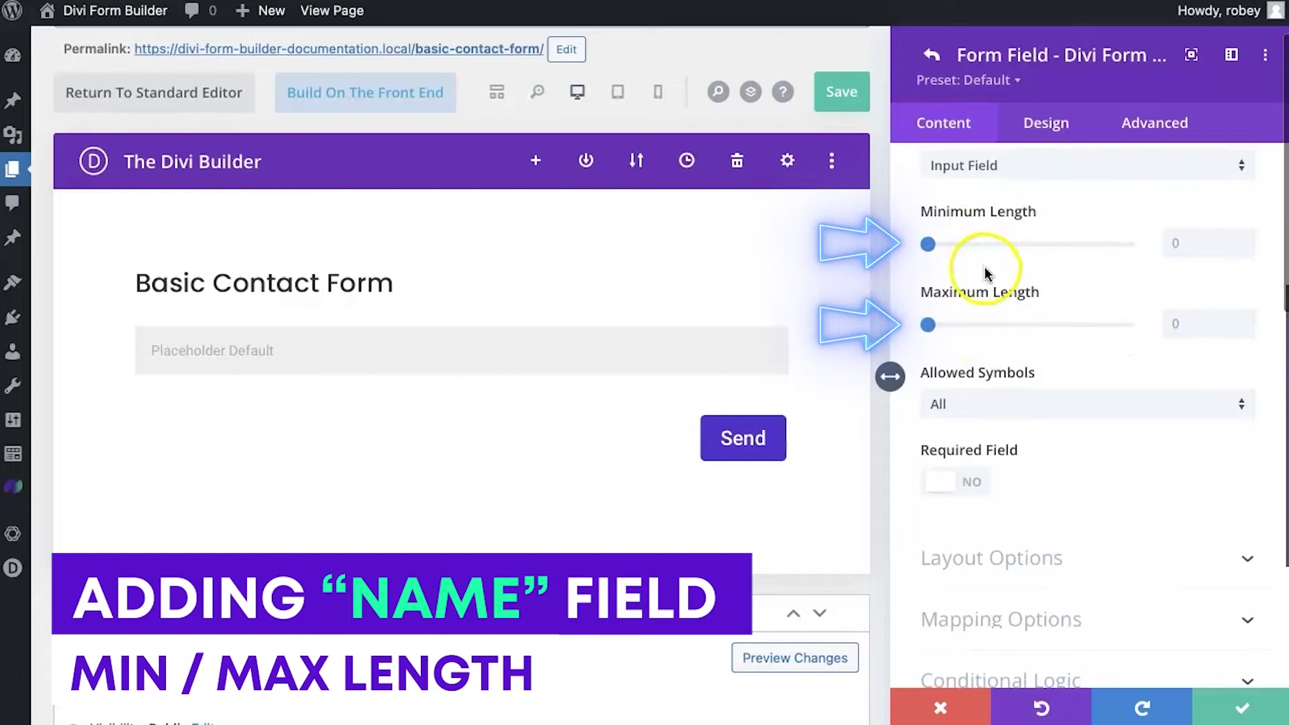
{"action": "scroll", "coordinate": [1018, 380], "scroll_direction": "down", "scroll_amount": 2}
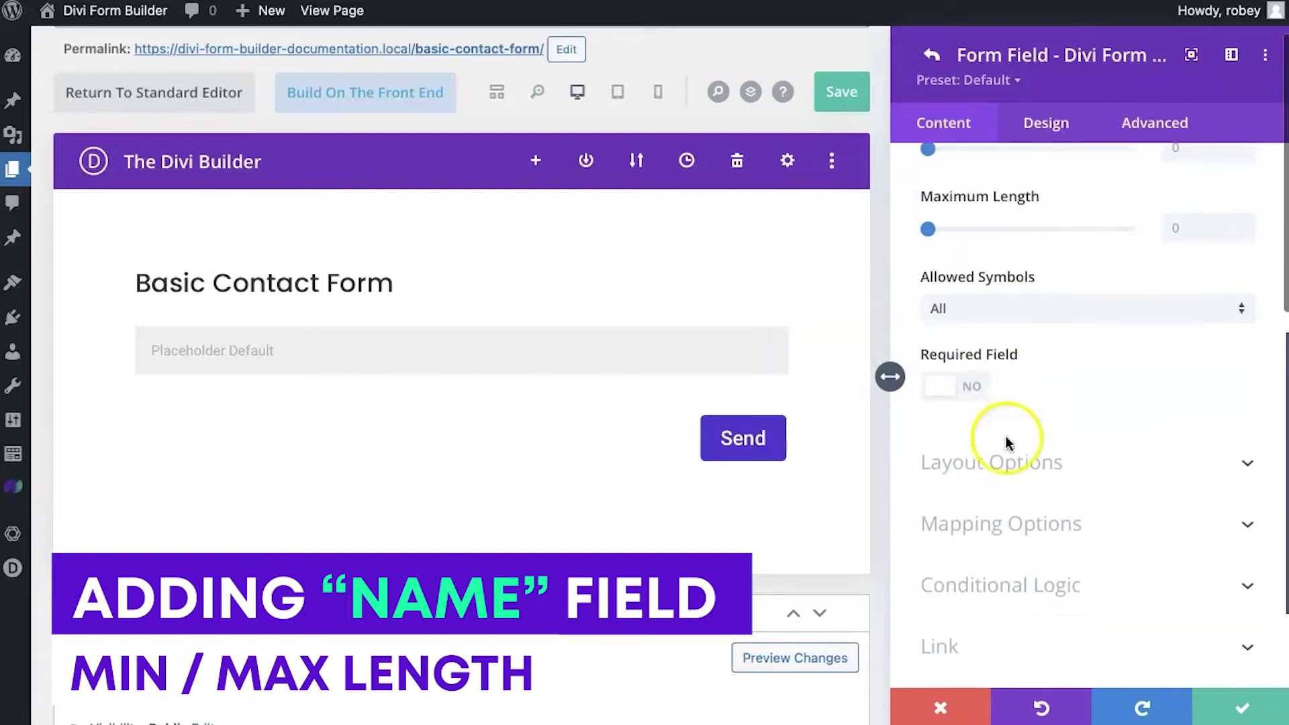
{"action": "left_click", "coordinate": [948, 370]}
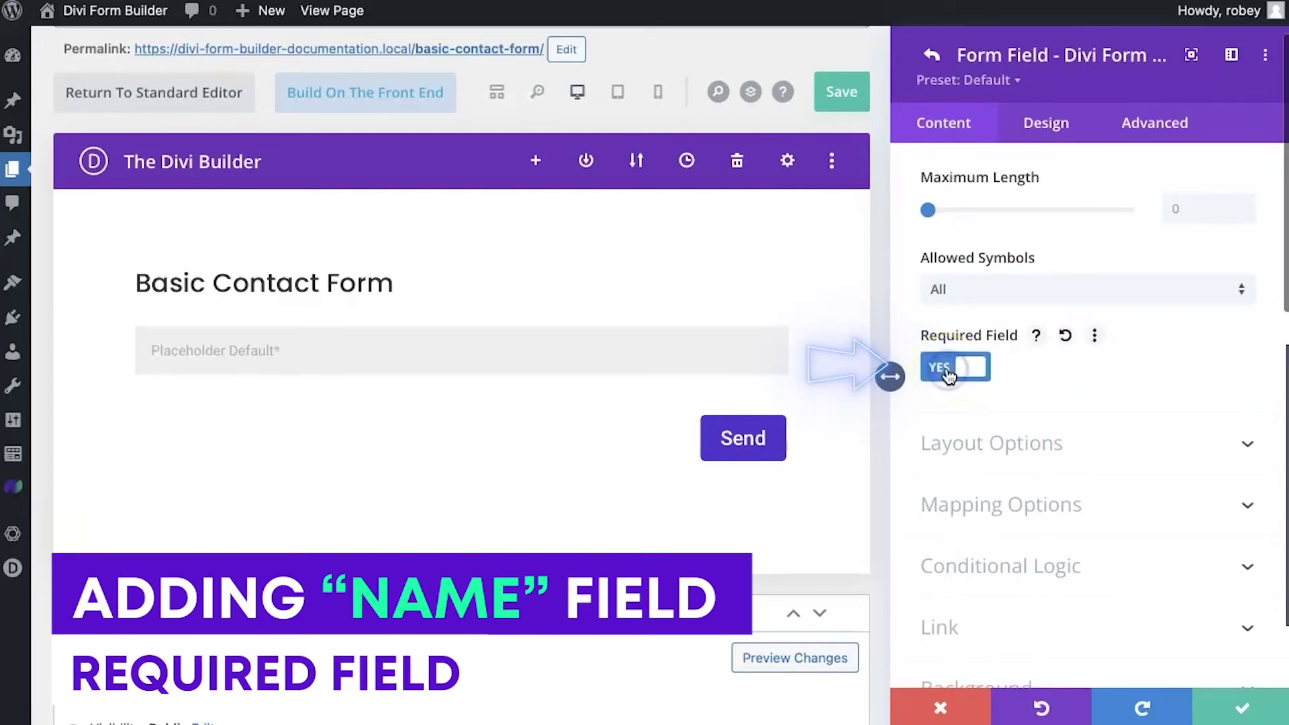
Step: Expand Layout Options and keep Columns for Grid at Full (4/4)
{"action": "left_click", "coordinate": [1009, 446]}
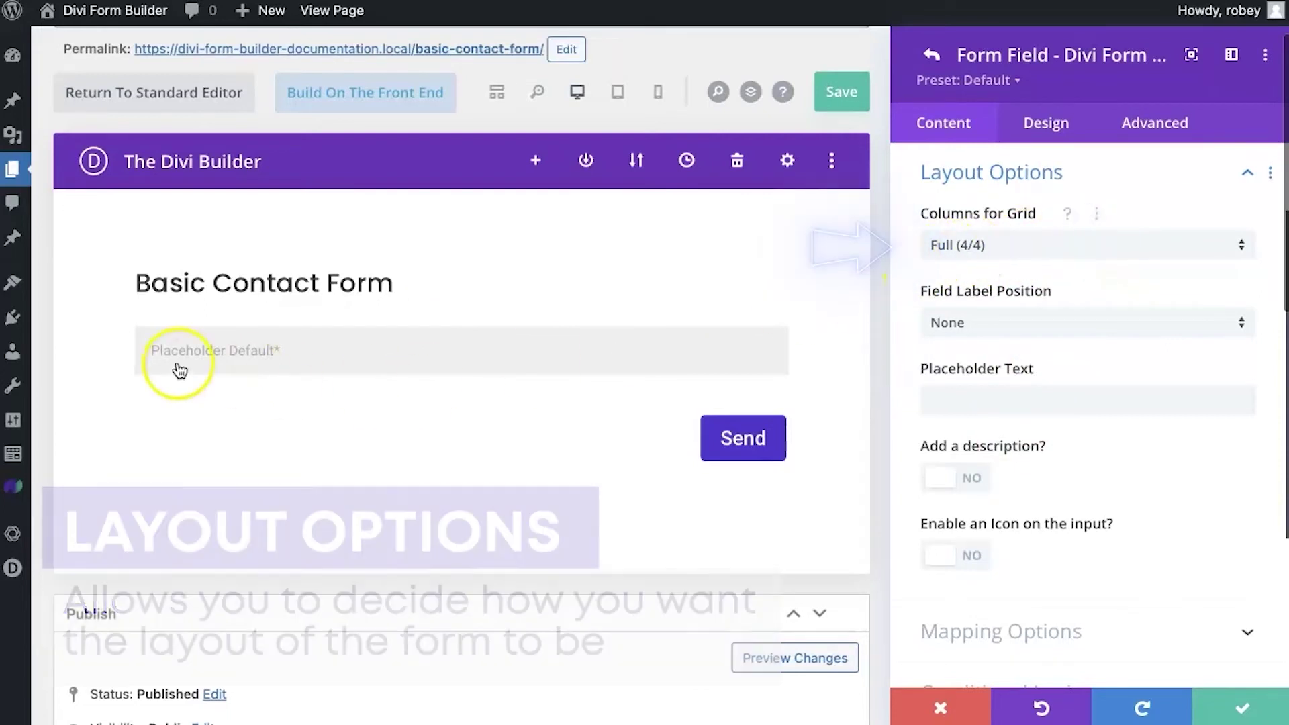
{"action": "left_click", "coordinate": [1022, 247]}
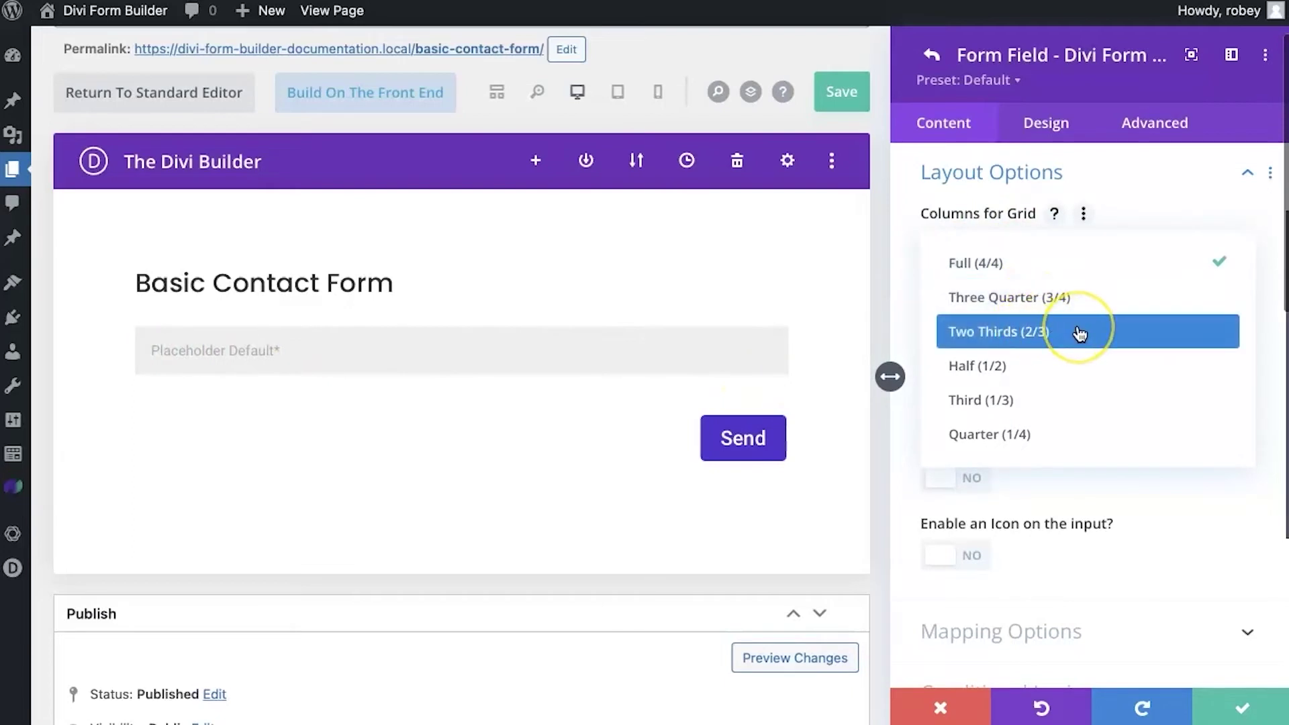
{"action": "left_click", "coordinate": [1072, 306]}
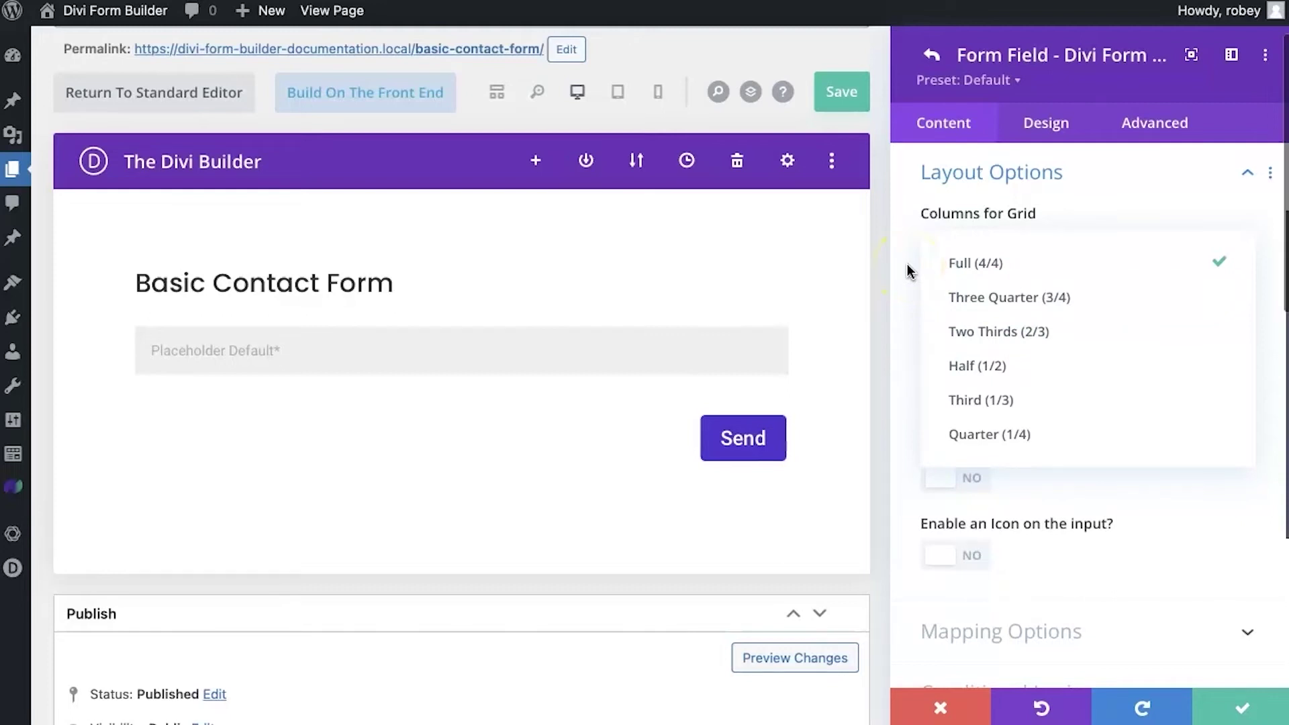
{"action": "left_click", "coordinate": [907, 269]}
Step: Set the Name field's label position to Top, after briefly trying Left
{"action": "left_click", "coordinate": [1065, 322]}
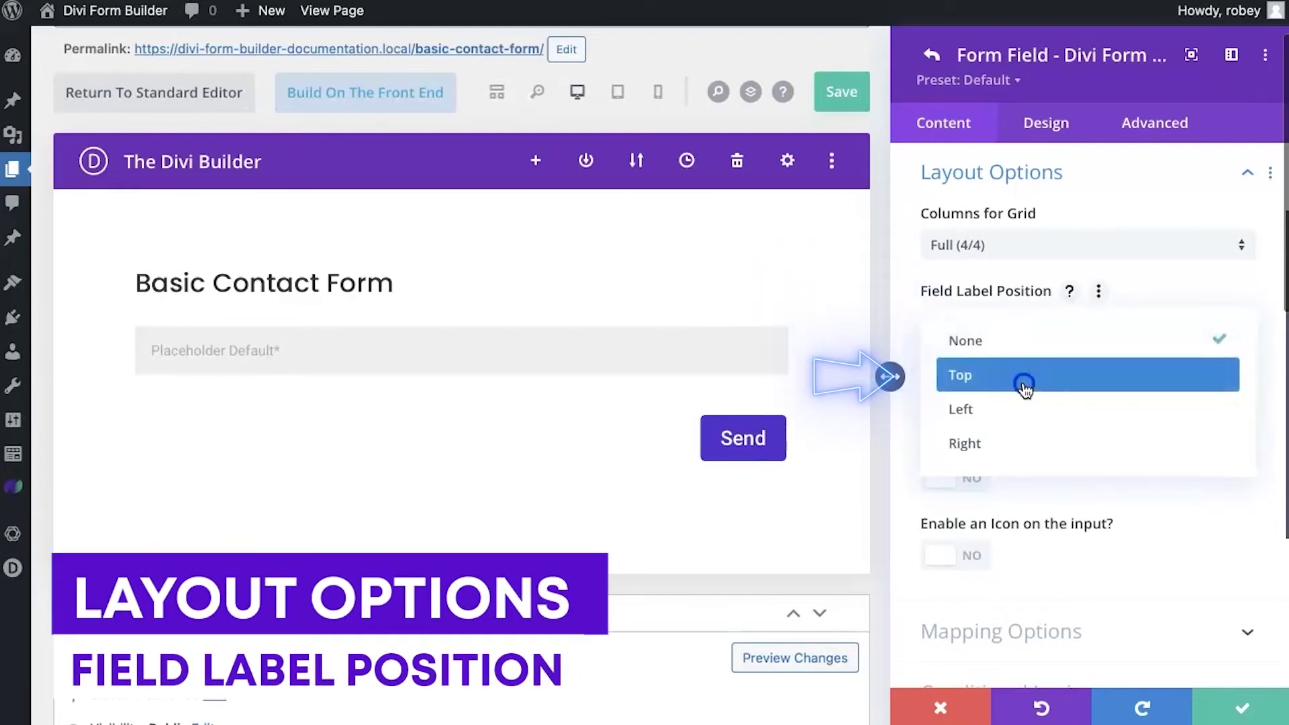
{"action": "left_click", "coordinate": [1023, 377]}
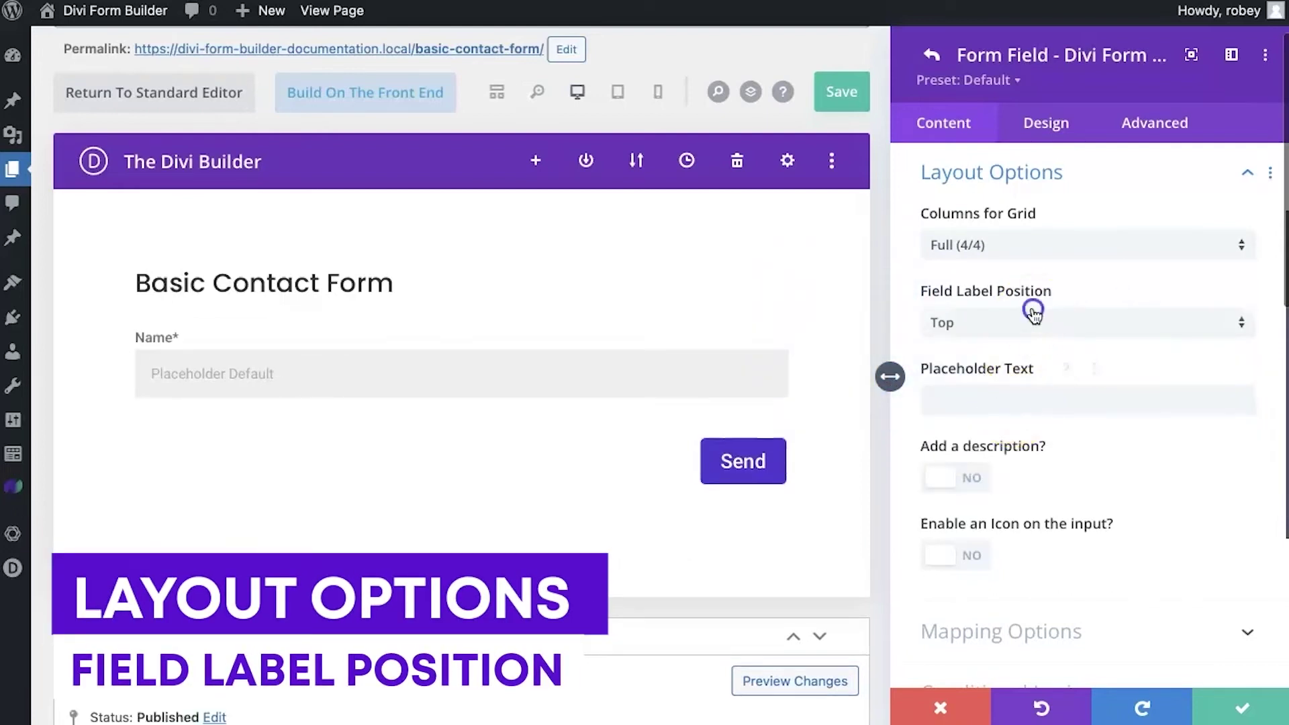
{"action": "left_click", "coordinate": [1029, 315]}
{"action": "left_click", "coordinate": [995, 405]}
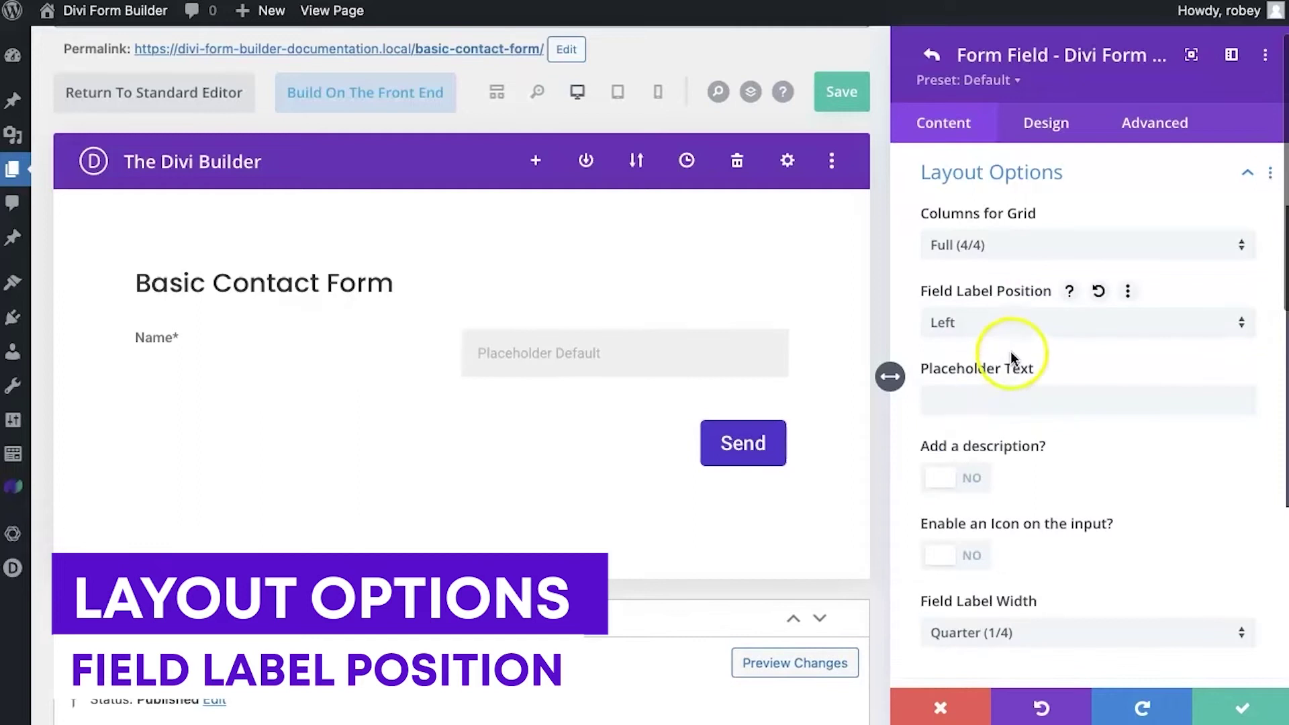
{"action": "left_click", "coordinate": [1020, 329]}
{"action": "left_click", "coordinate": [1011, 372]}
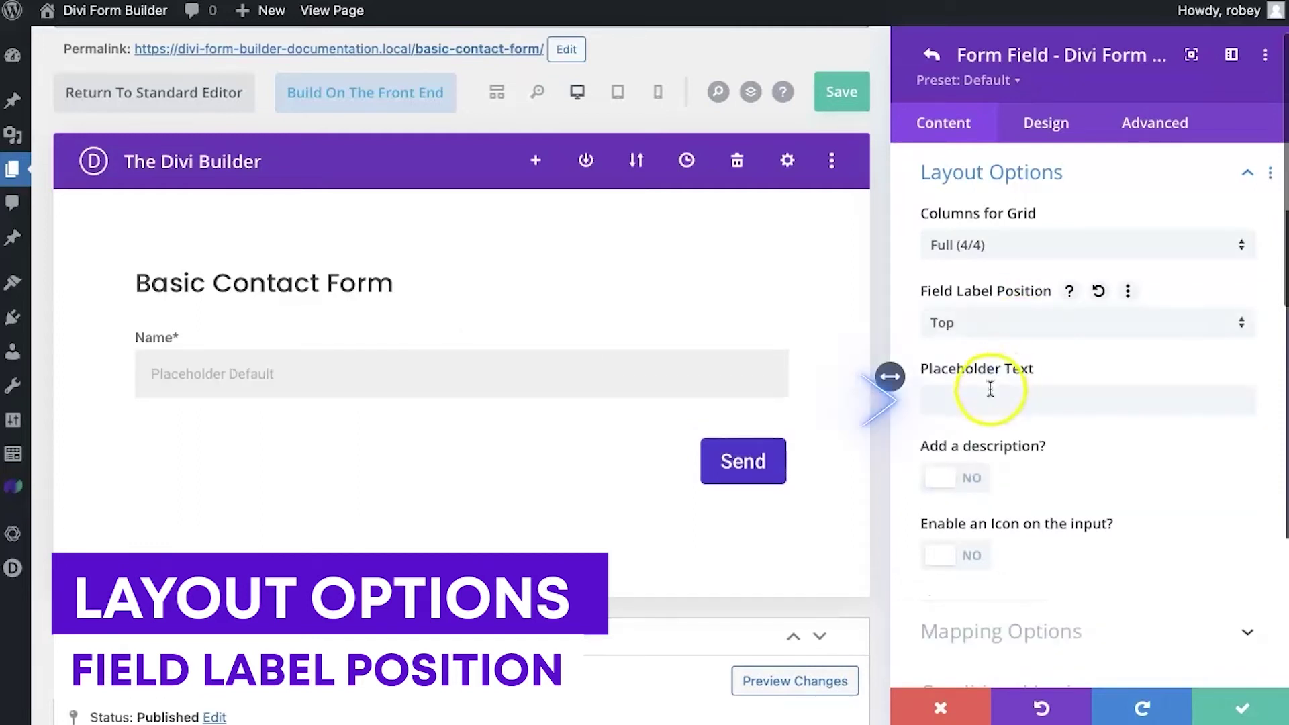
Step: Give the Name field the placeholder 'Enter your name...'
{"action": "left_click", "coordinate": [988, 390]}
{"action": "type", "text": "En"}
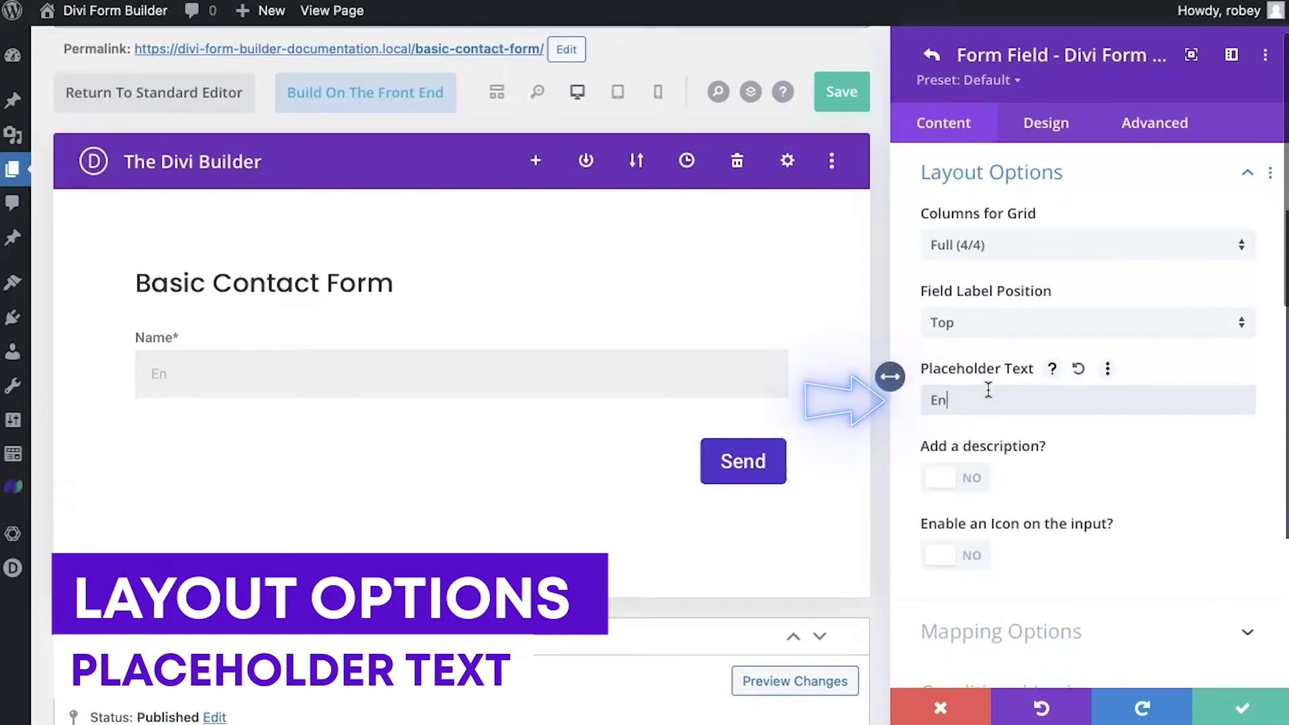
{"action": "type", "text": "ter your name..."}
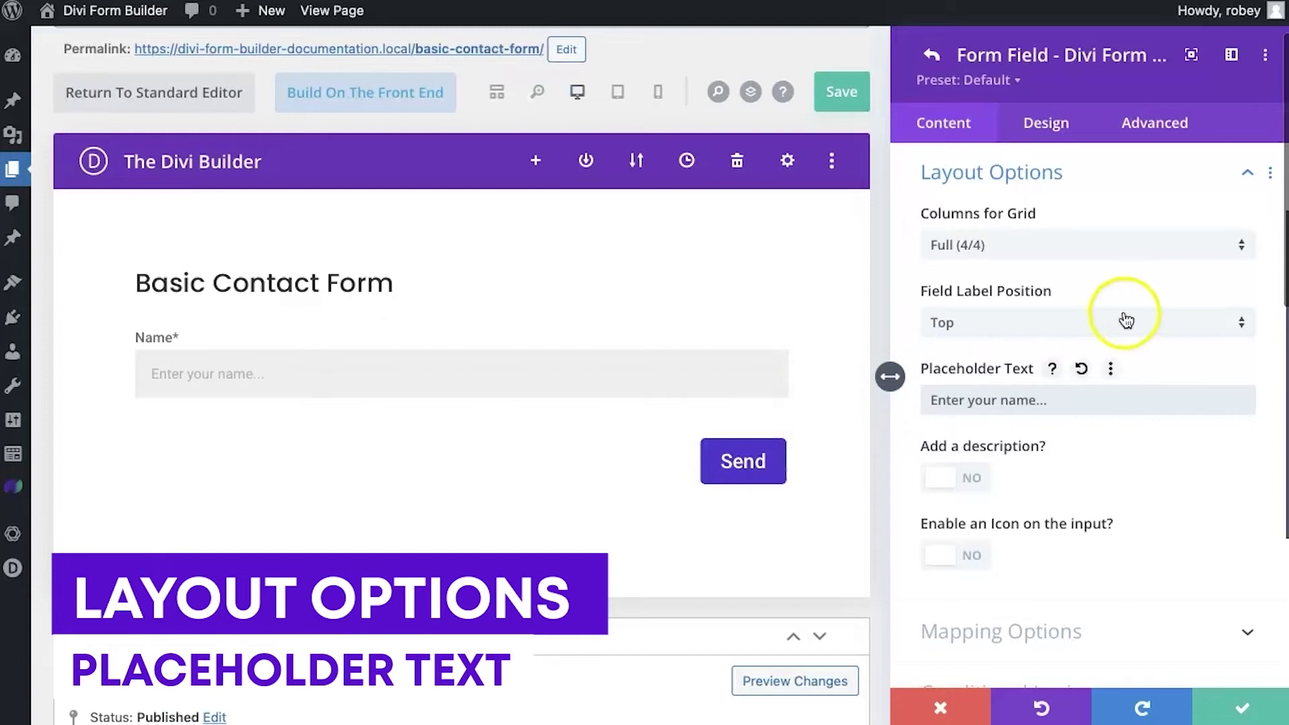
{"action": "scroll", "coordinate": [1070, 526], "scroll_direction": "down", "scroll_amount": 2}
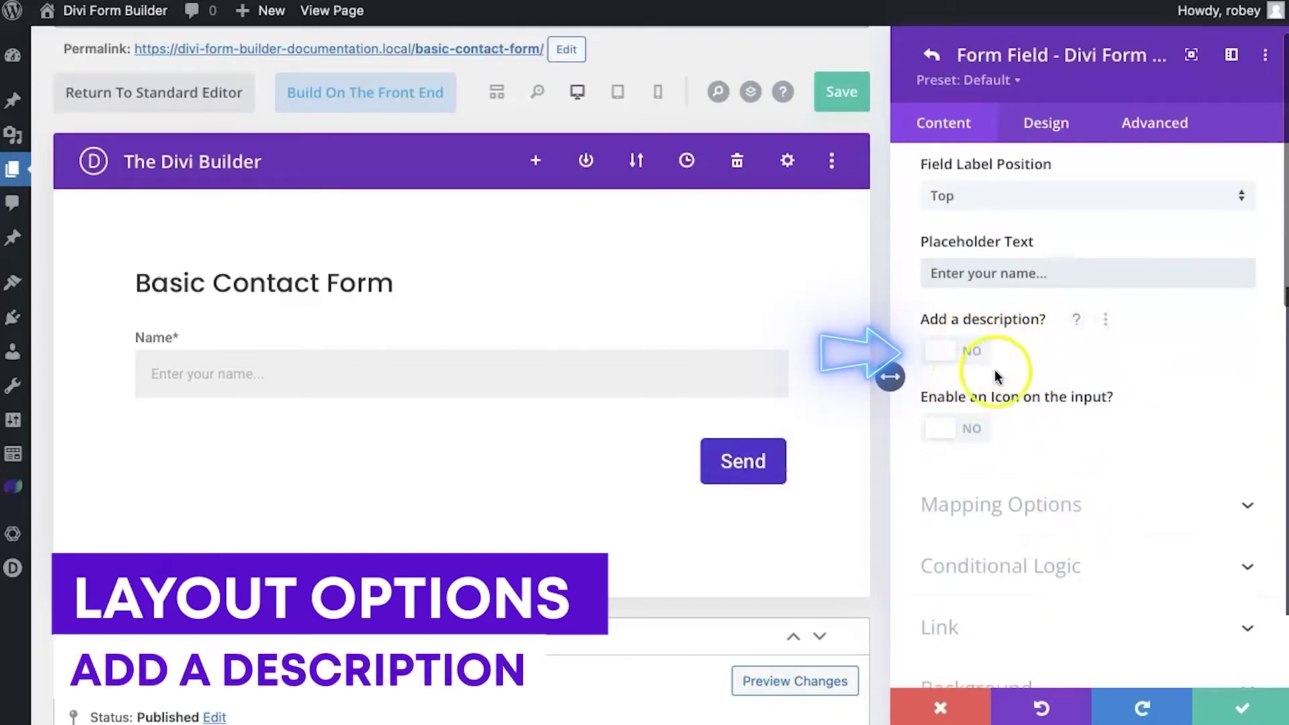
Step: Enable an icon in the Name input and choose the person icon, searched as 'prof'
{"action": "left_click", "coordinate": [967, 429]}
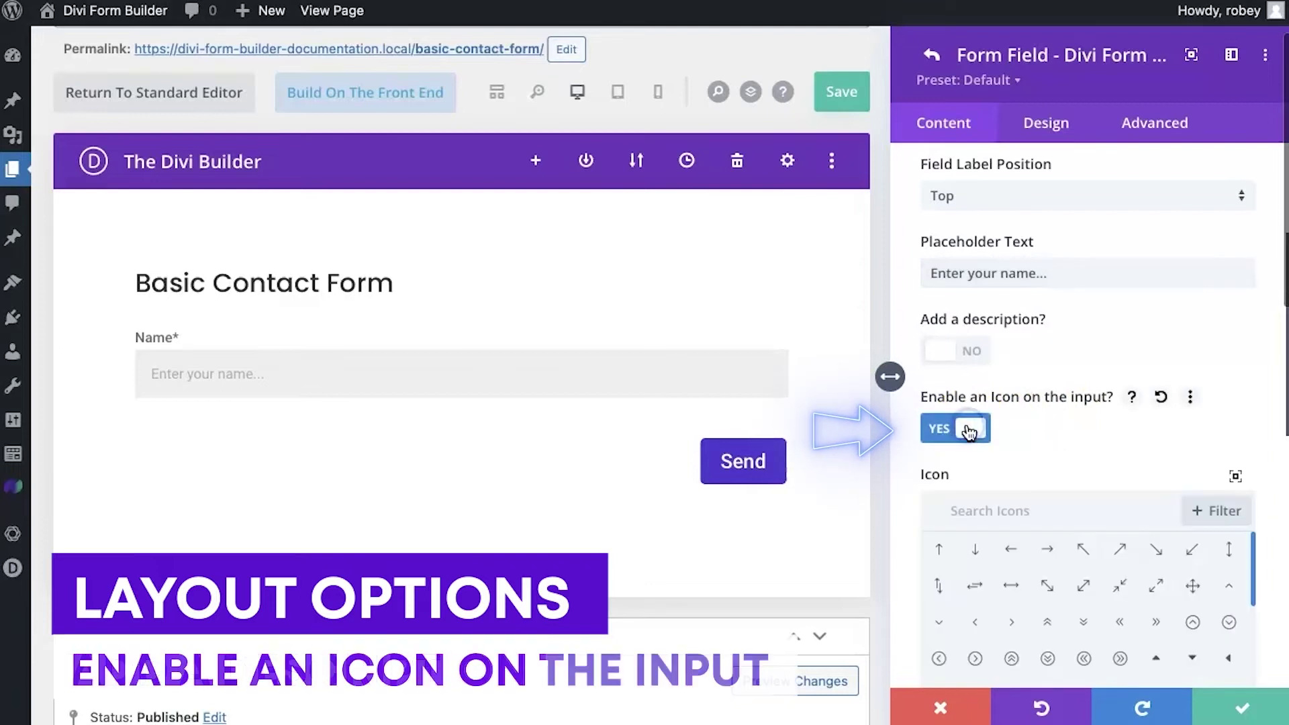
{"action": "type", "text": "prof"}
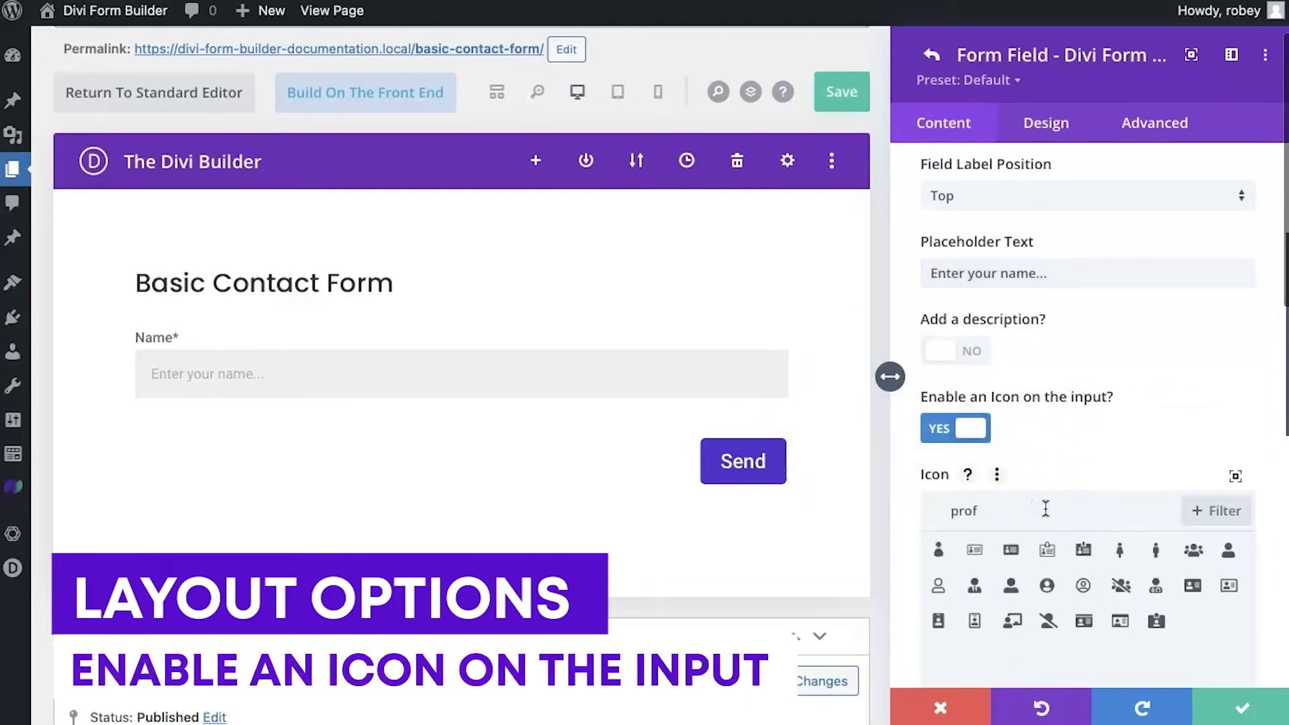
{"action": "left_click", "coordinate": [942, 556]}
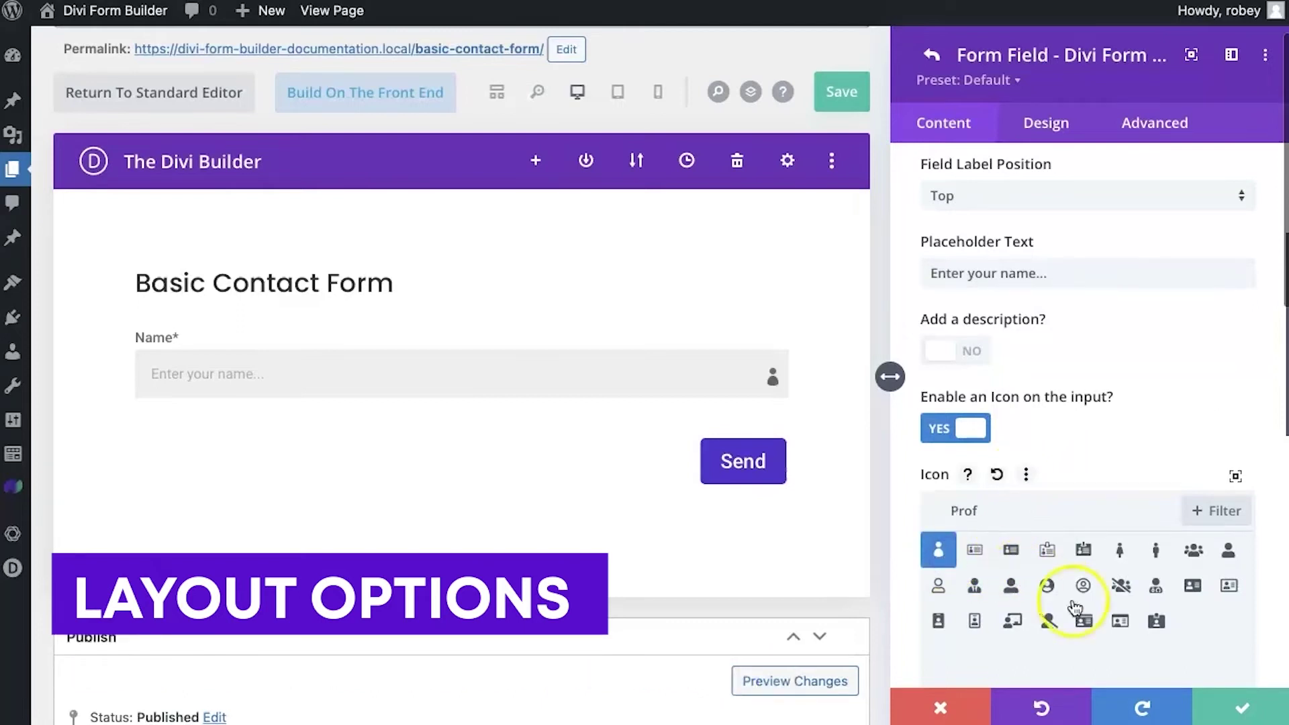
{"action": "scroll", "coordinate": [1166, 425], "scroll_direction": "down", "scroll_amount": 5}
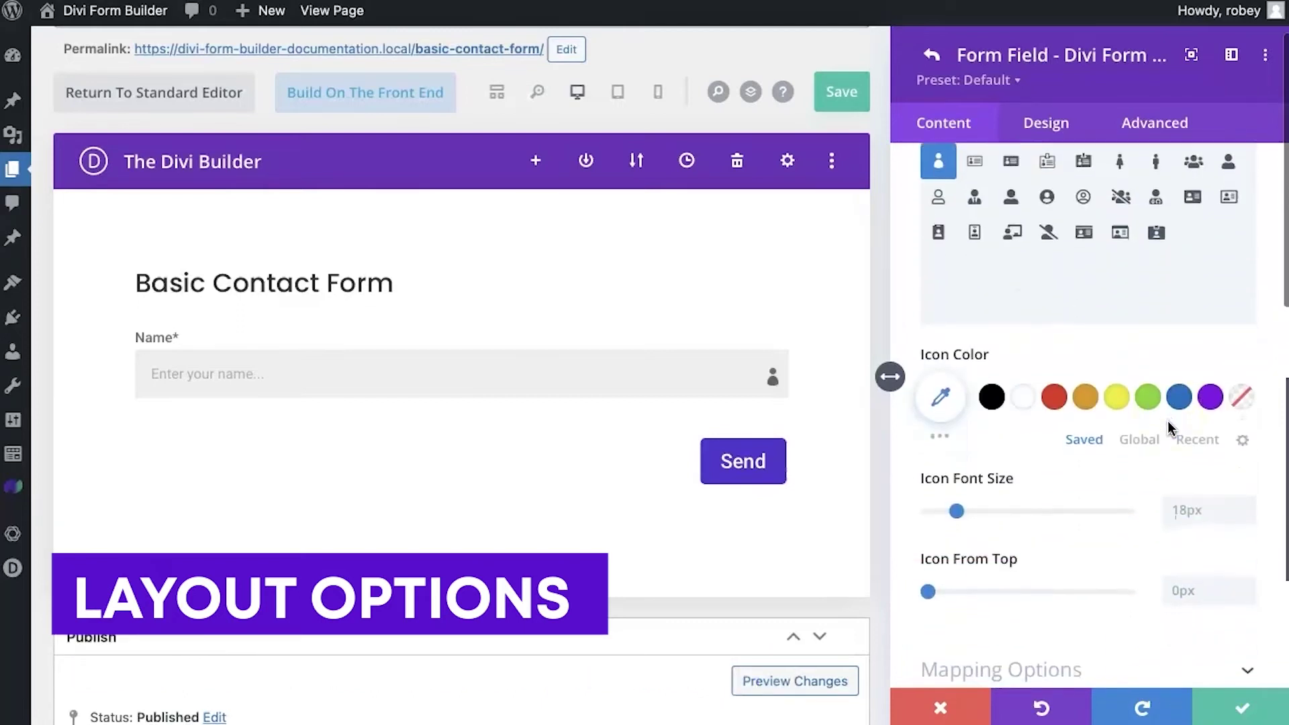
{"action": "scroll", "coordinate": [1088, 454], "scroll_direction": "down", "scroll_amount": 2}
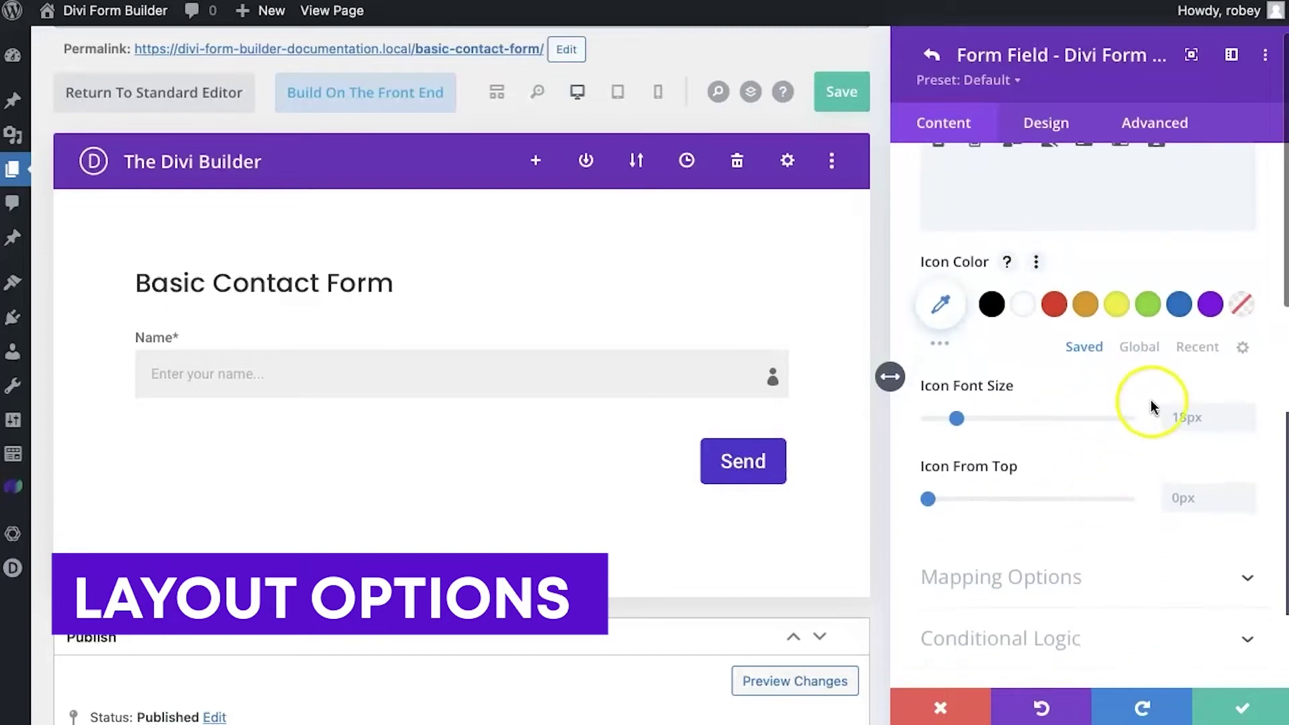
{"action": "scroll", "coordinate": [1097, 440], "scroll_direction": "down", "scroll_amount": 3}
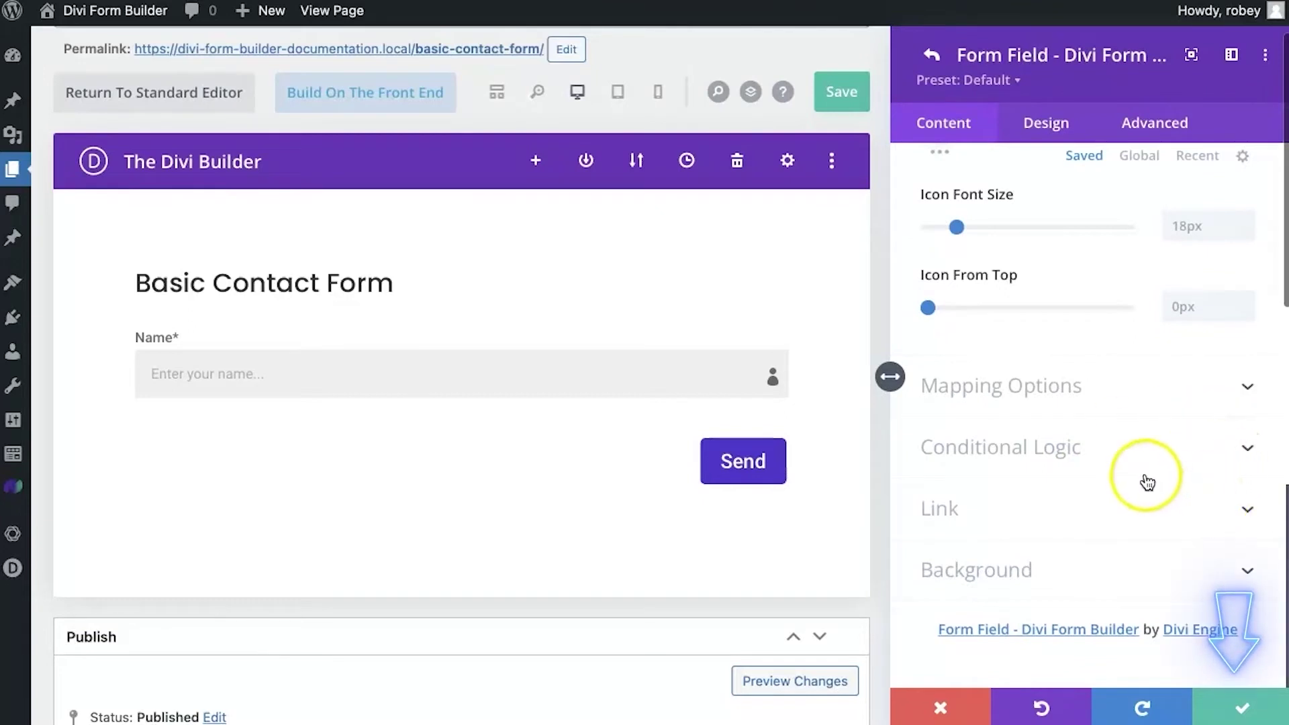
Step: Switch to phone preview and add a new form field titled 'Email'
{"action": "left_click", "coordinate": [1230, 711]}
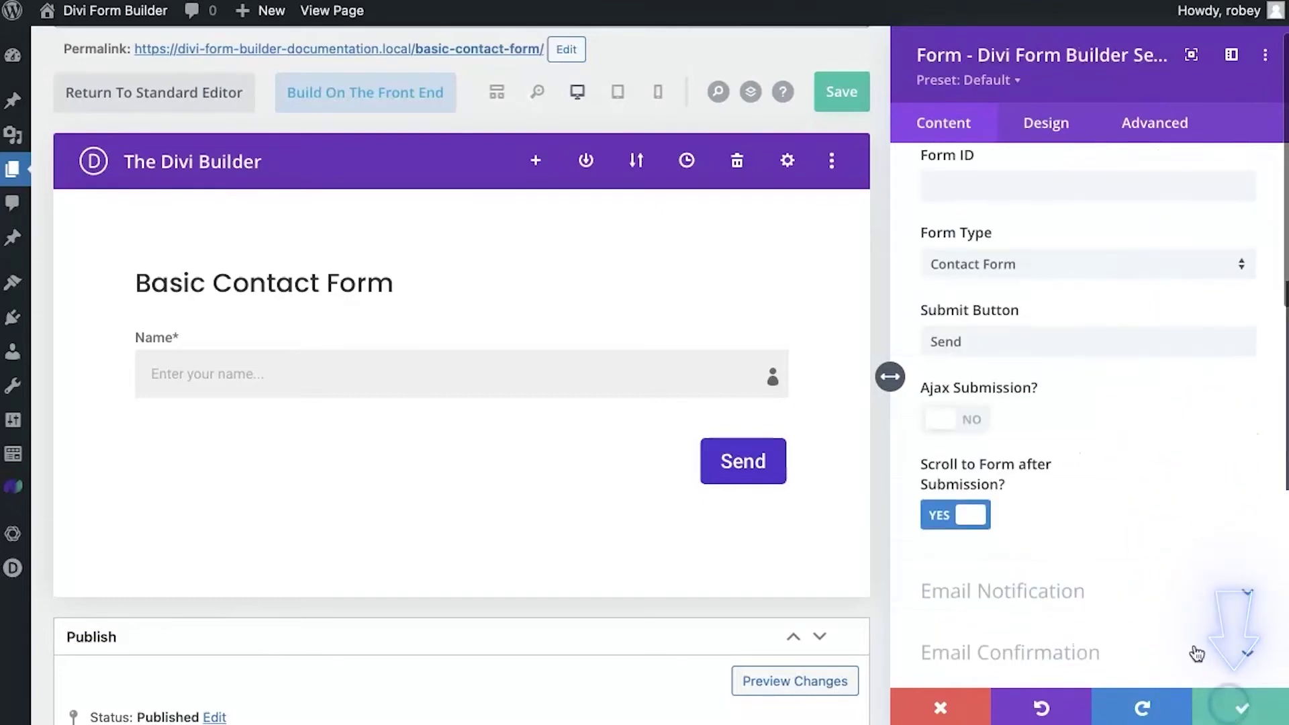
{"action": "scroll", "coordinate": [1113, 419], "scroll_direction": "up", "scroll_amount": 5}
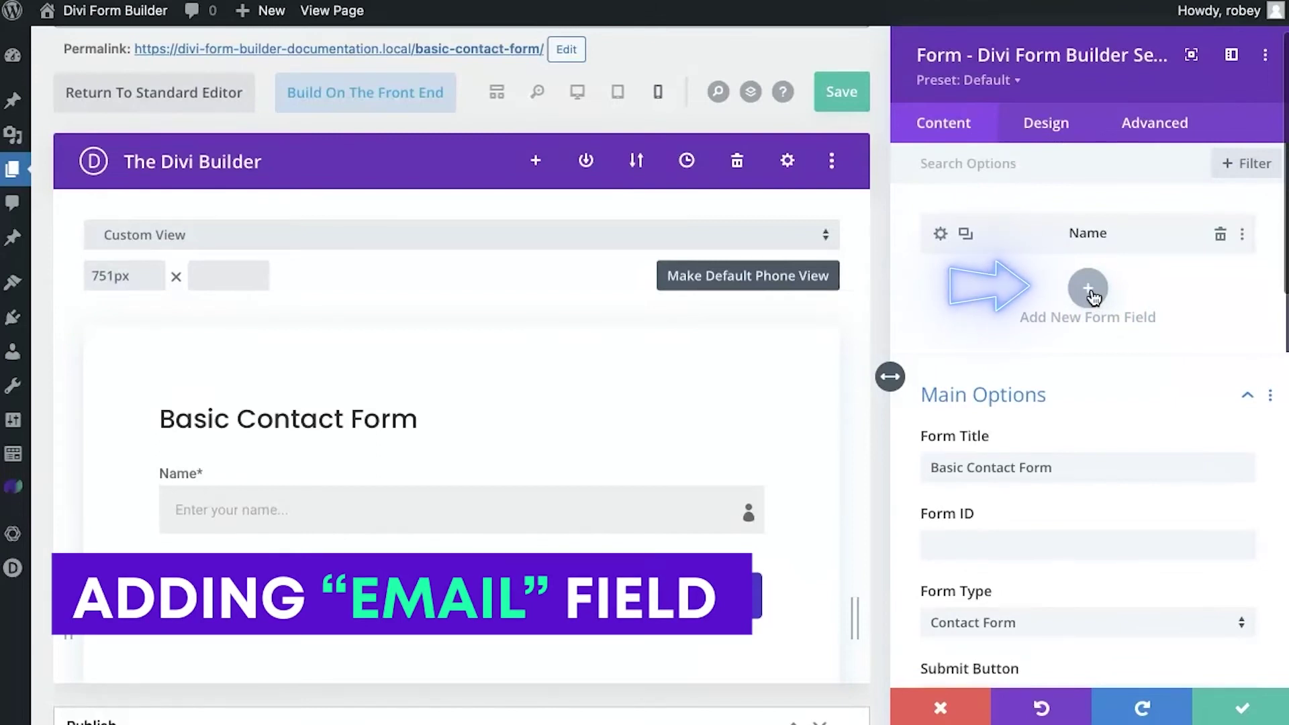
{"action": "left_click", "coordinate": [1088, 289]}
{"action": "left_click", "coordinate": [1055, 290]}
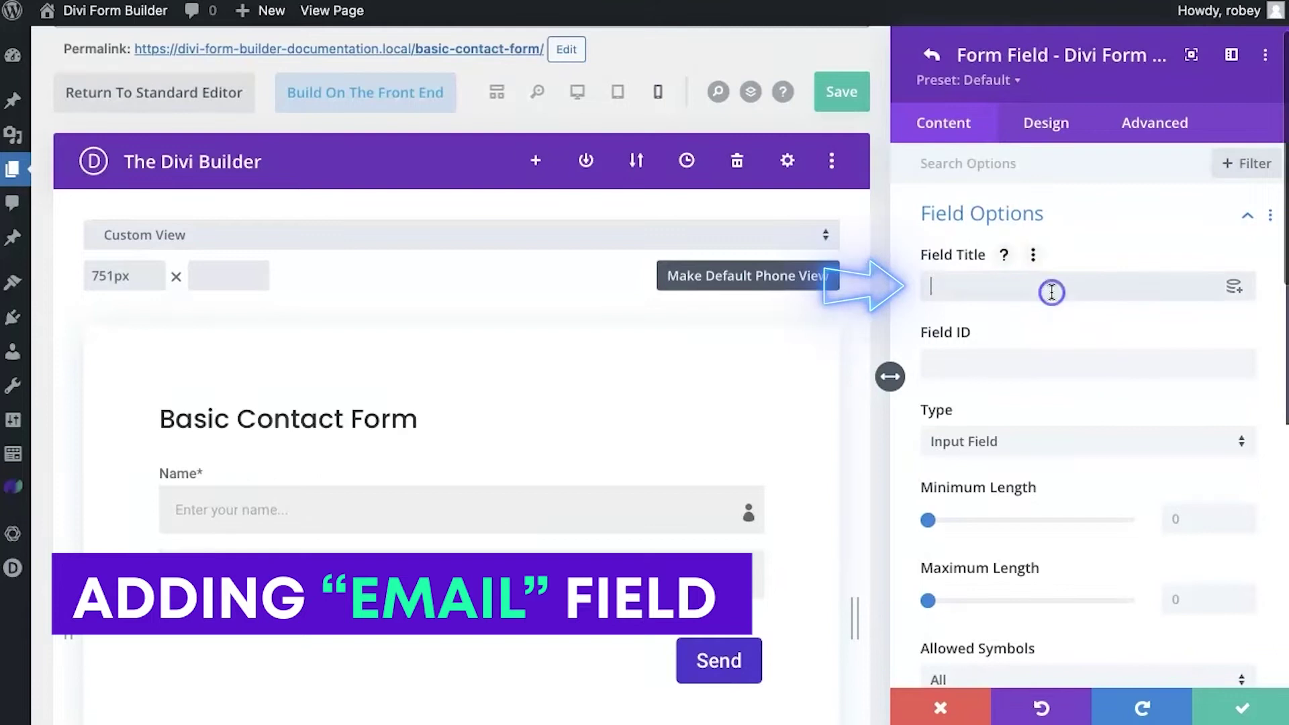
{"action": "type", "text": "Email"}
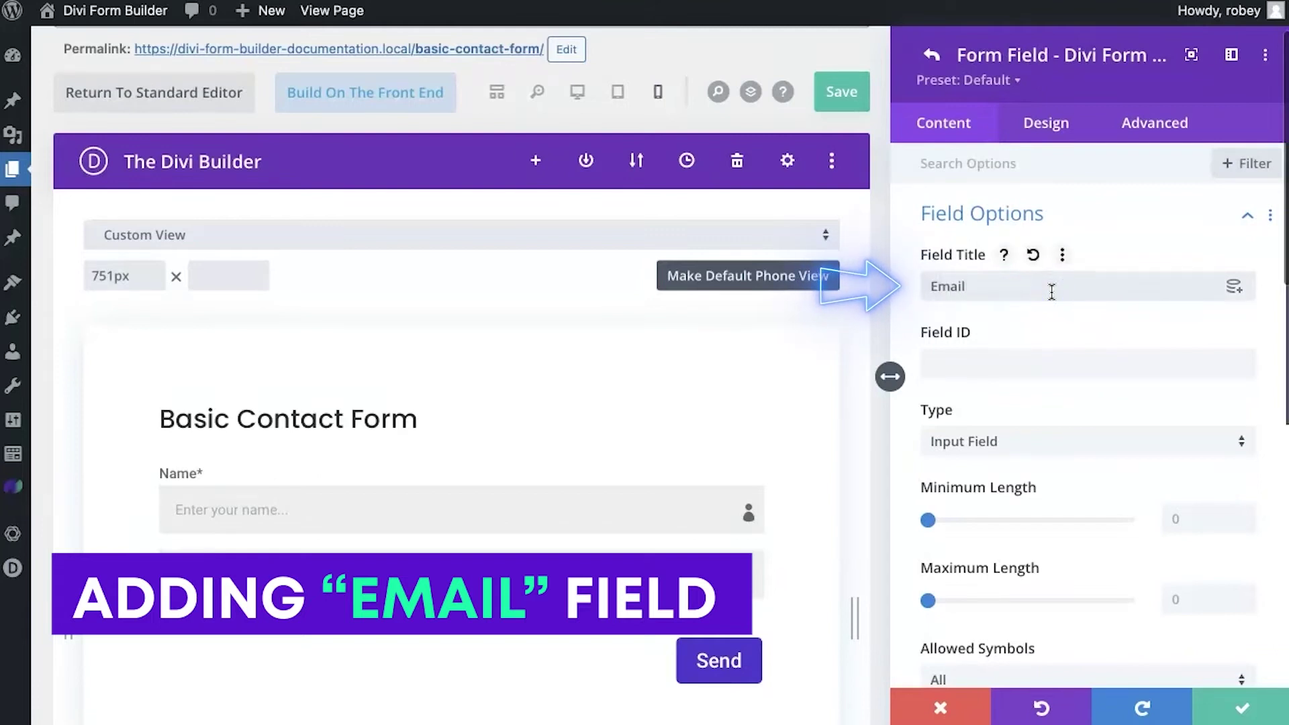
Step: Set the Email field's ID to email_field, type to Email Field, and make it required
{"action": "left_click", "coordinate": [970, 362]}
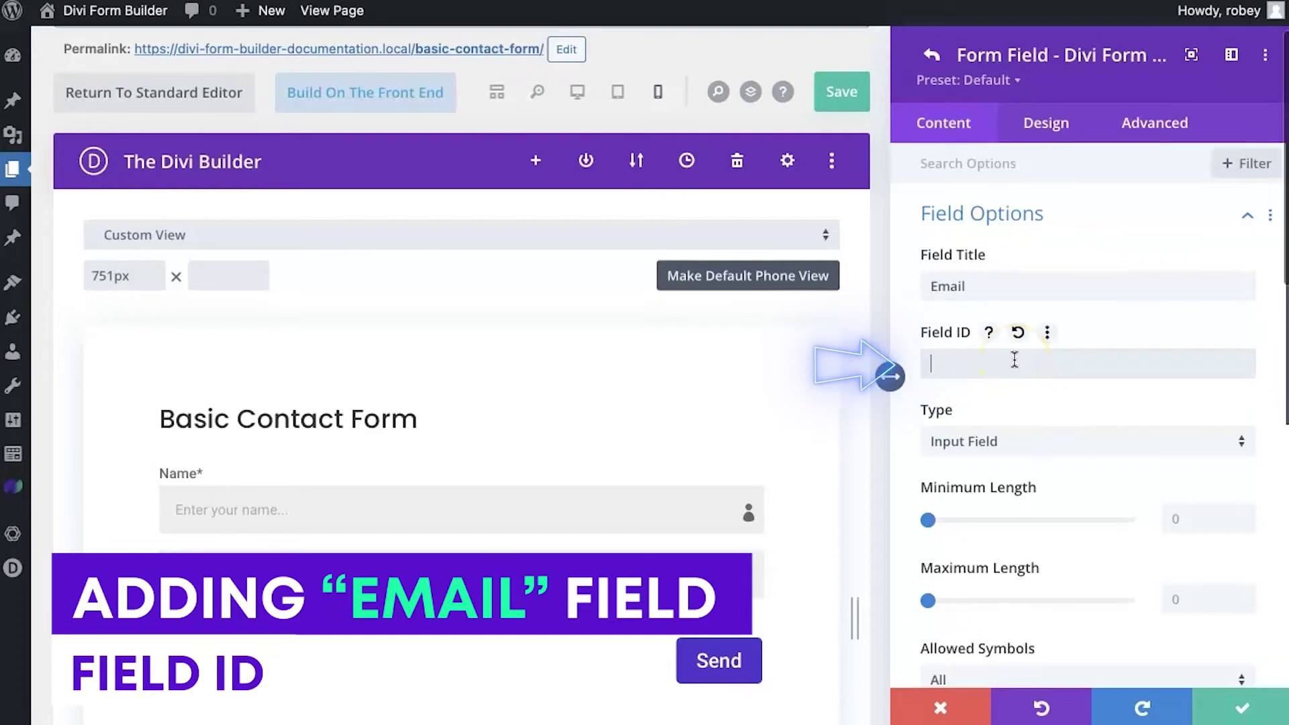
{"action": "type", "text": "em"}
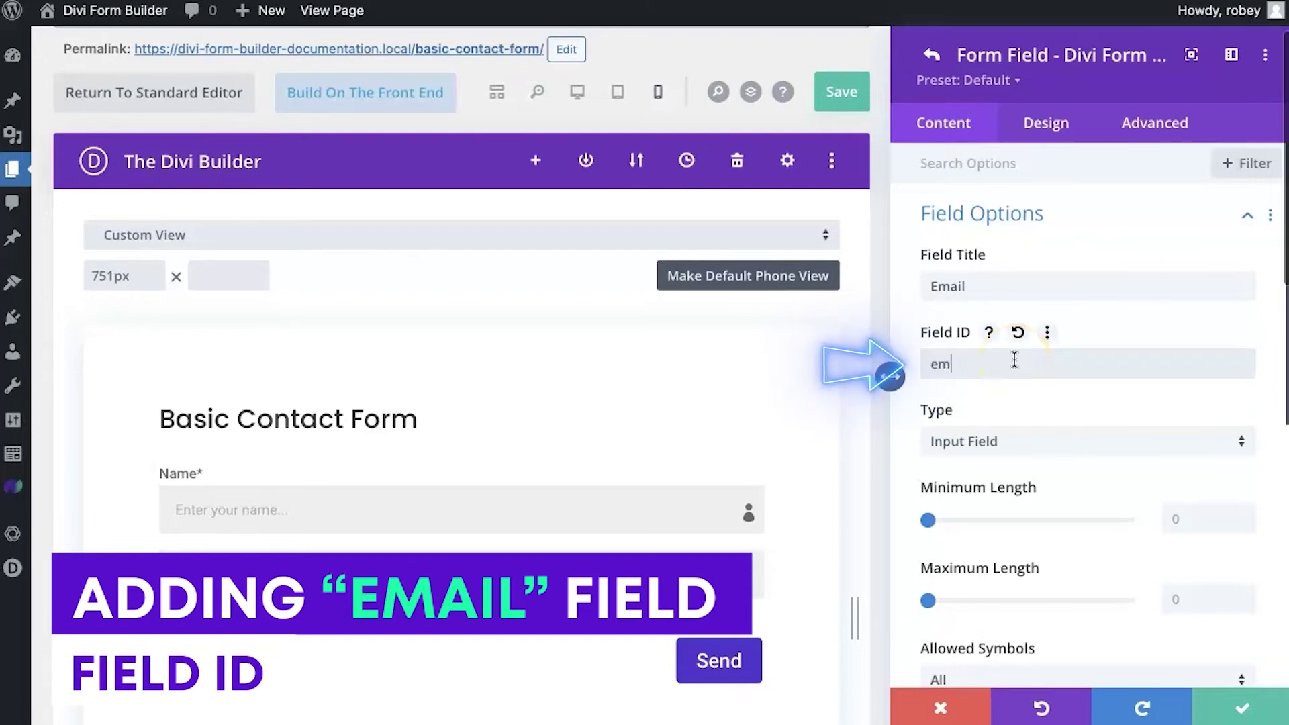
{"action": "type", "text": "ail-field"}
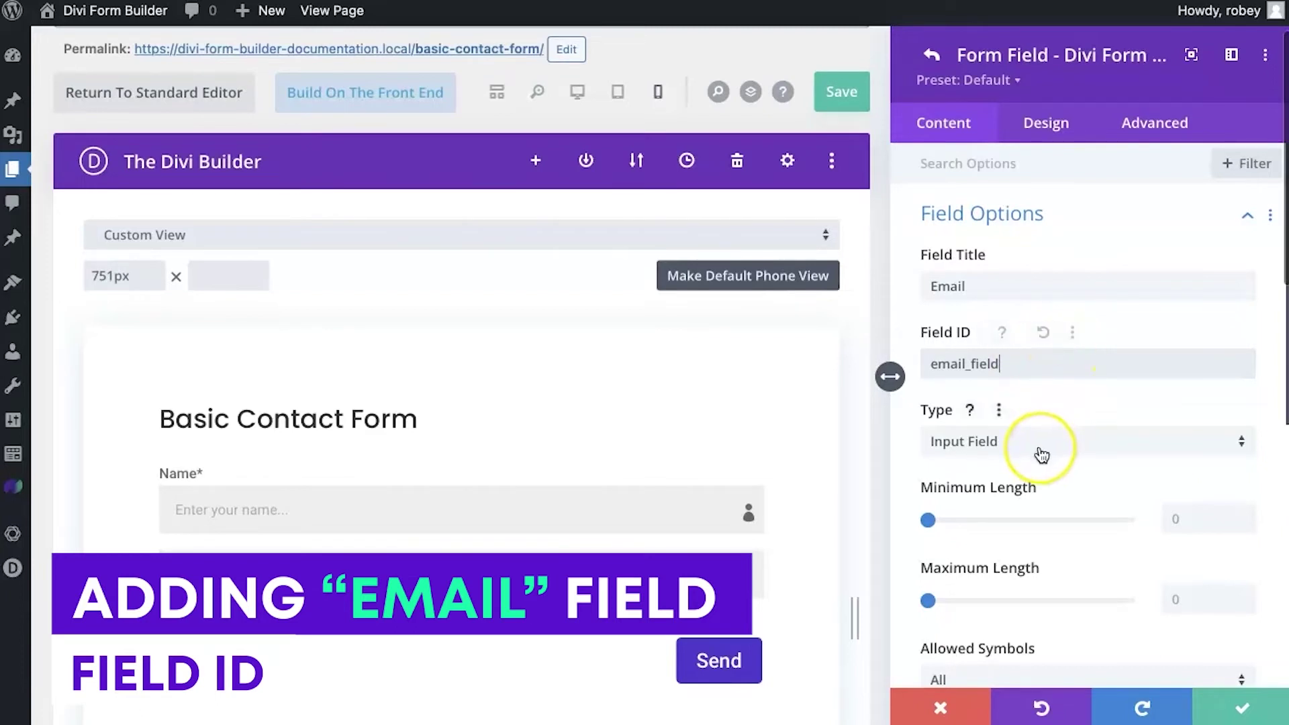
{"action": "scroll", "coordinate": [1042, 455], "scroll_direction": "down", "scroll_amount": 2}
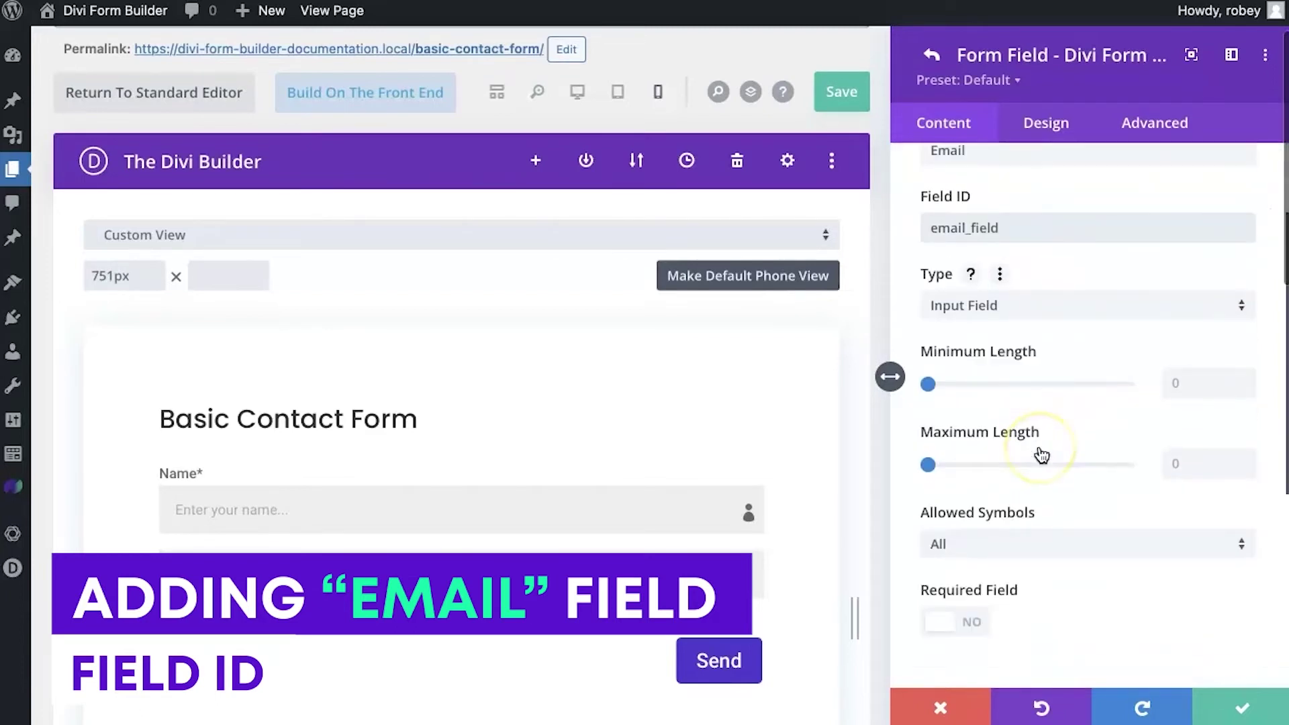
{"action": "left_click", "coordinate": [1000, 313]}
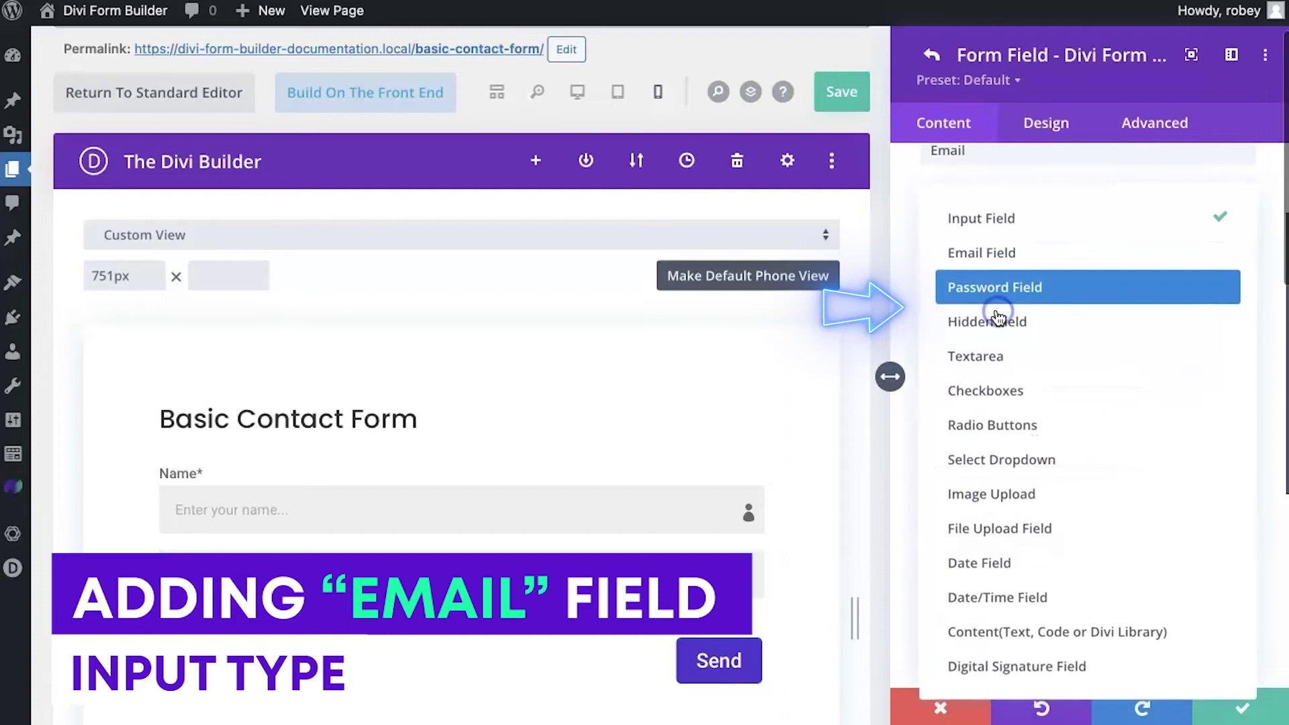
{"action": "left_click", "coordinate": [1023, 262]}
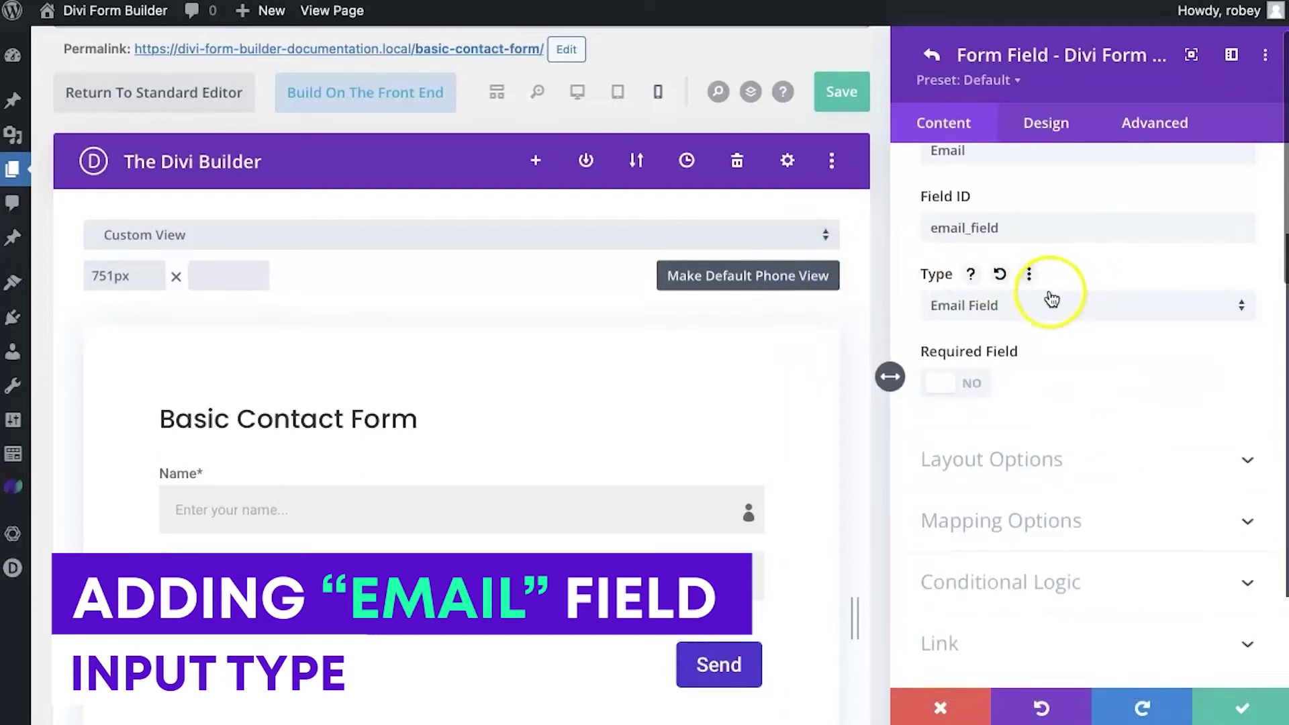
{"action": "left_click", "coordinate": [968, 384]}
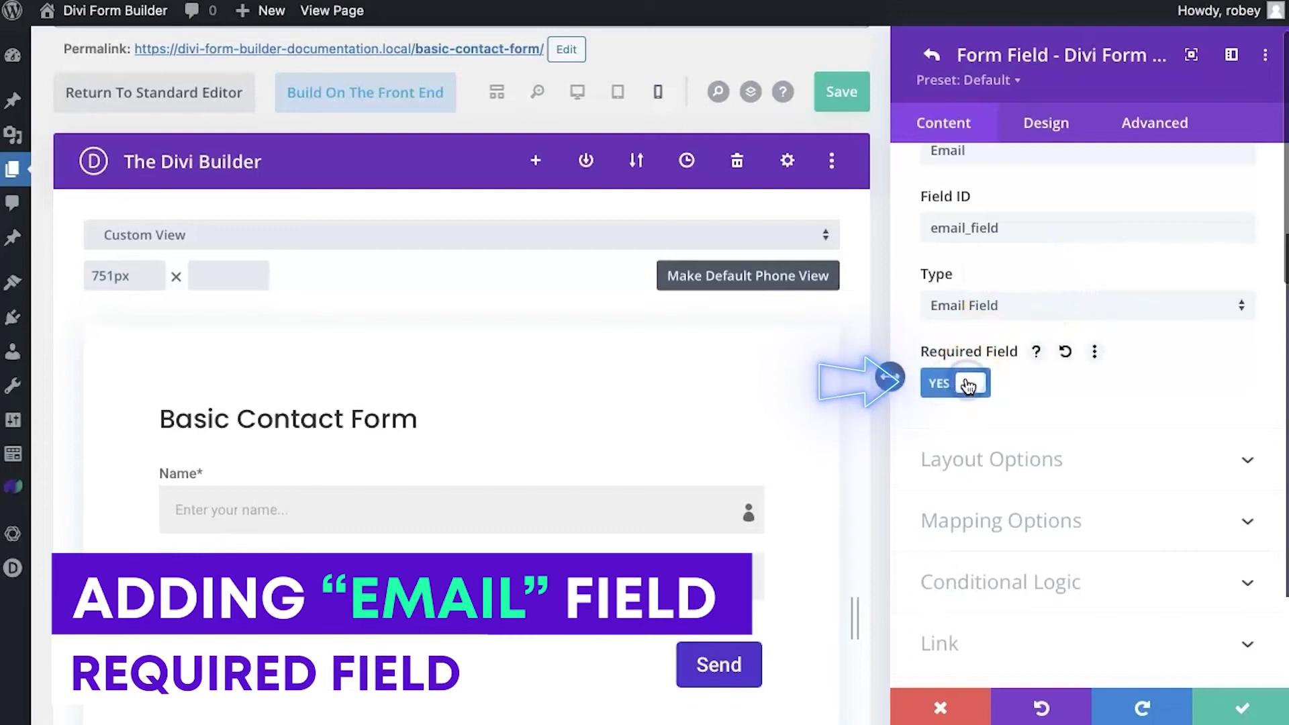
{"action": "scroll", "coordinate": [1135, 429], "scroll_direction": "down", "scroll_amount": 2}
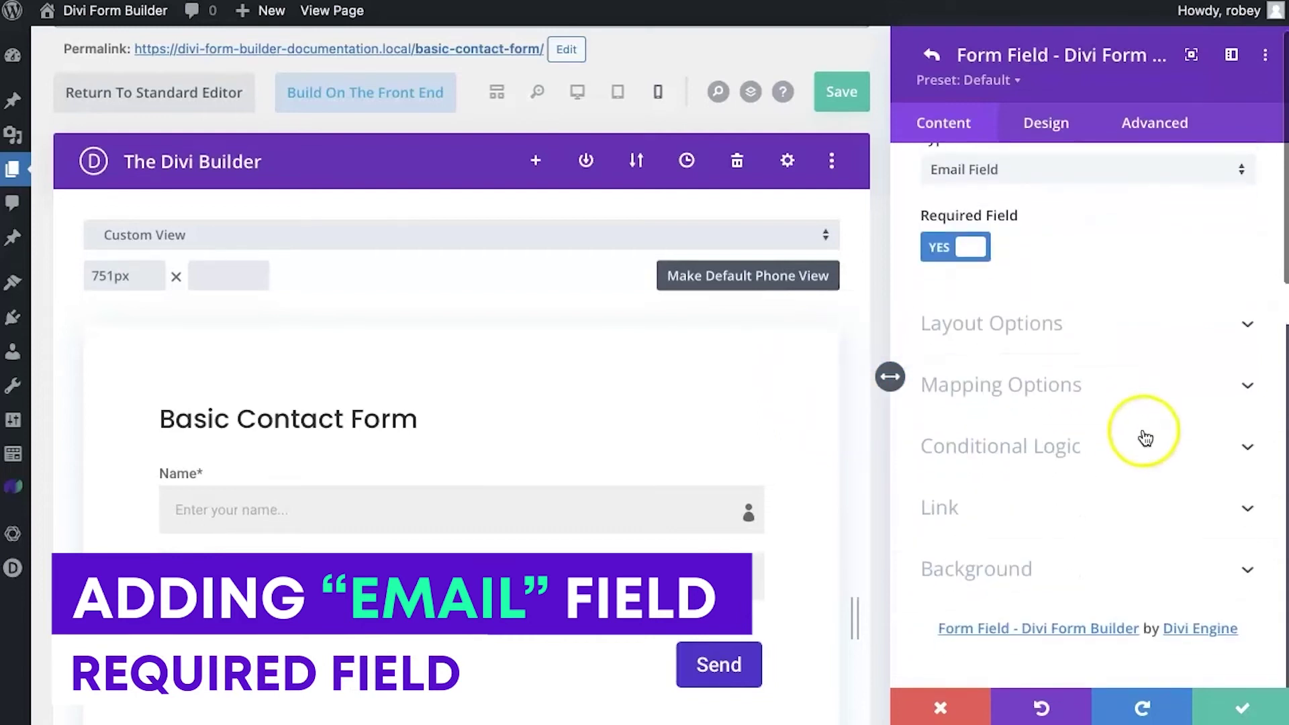
Step: Expand Layout Options and set the Email field's label position to Top
{"action": "left_click", "coordinate": [1015, 326]}
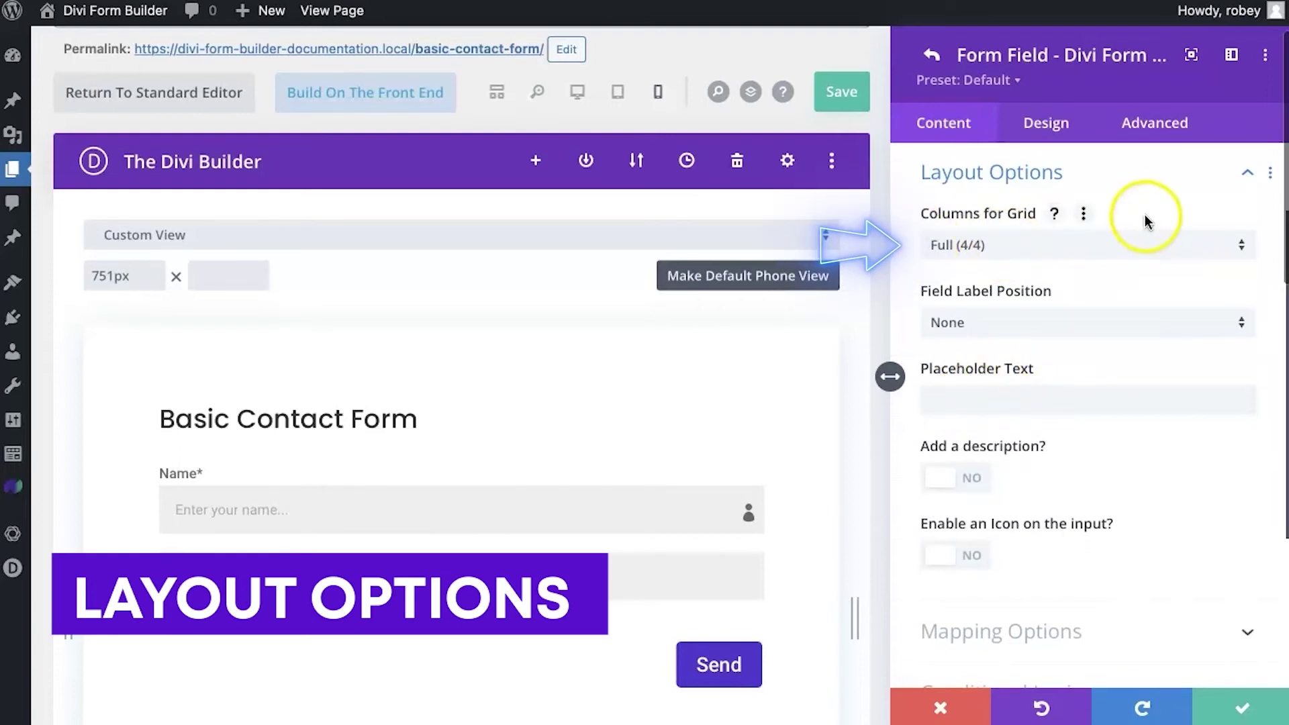
{"action": "left_click", "coordinate": [1059, 329]}
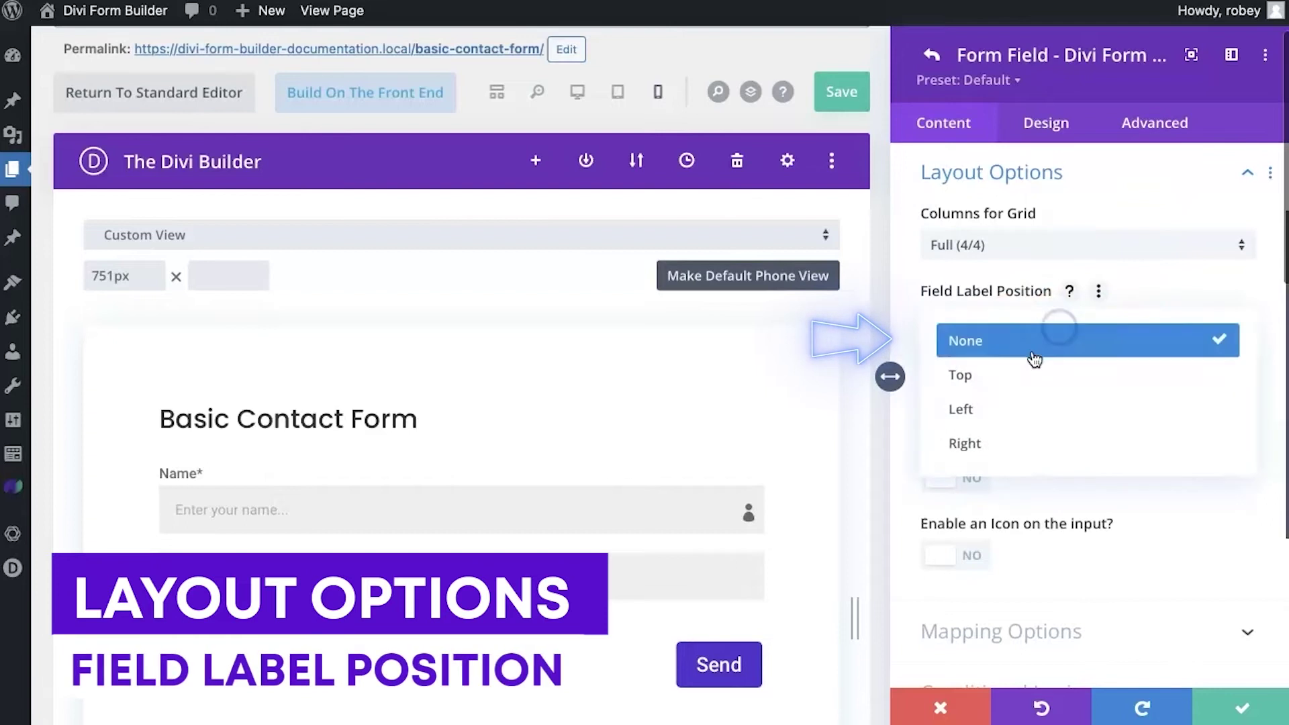
{"action": "left_click", "coordinate": [1019, 371]}
Step: Add the placeholder 'Enter your email...' and turn on a description for the Email field
{"action": "scroll", "coordinate": [1042, 485], "scroll_direction": "down", "scroll_amount": 3}
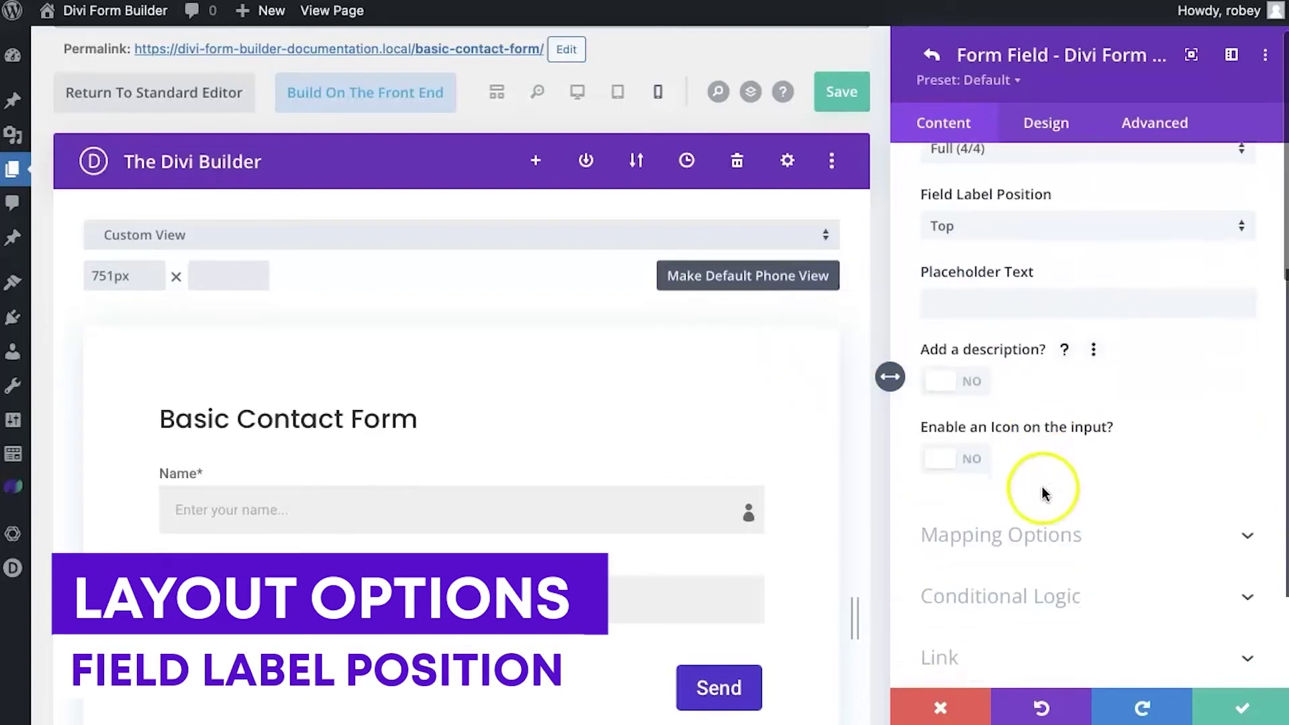
{"action": "left_click", "coordinate": [1059, 308]}
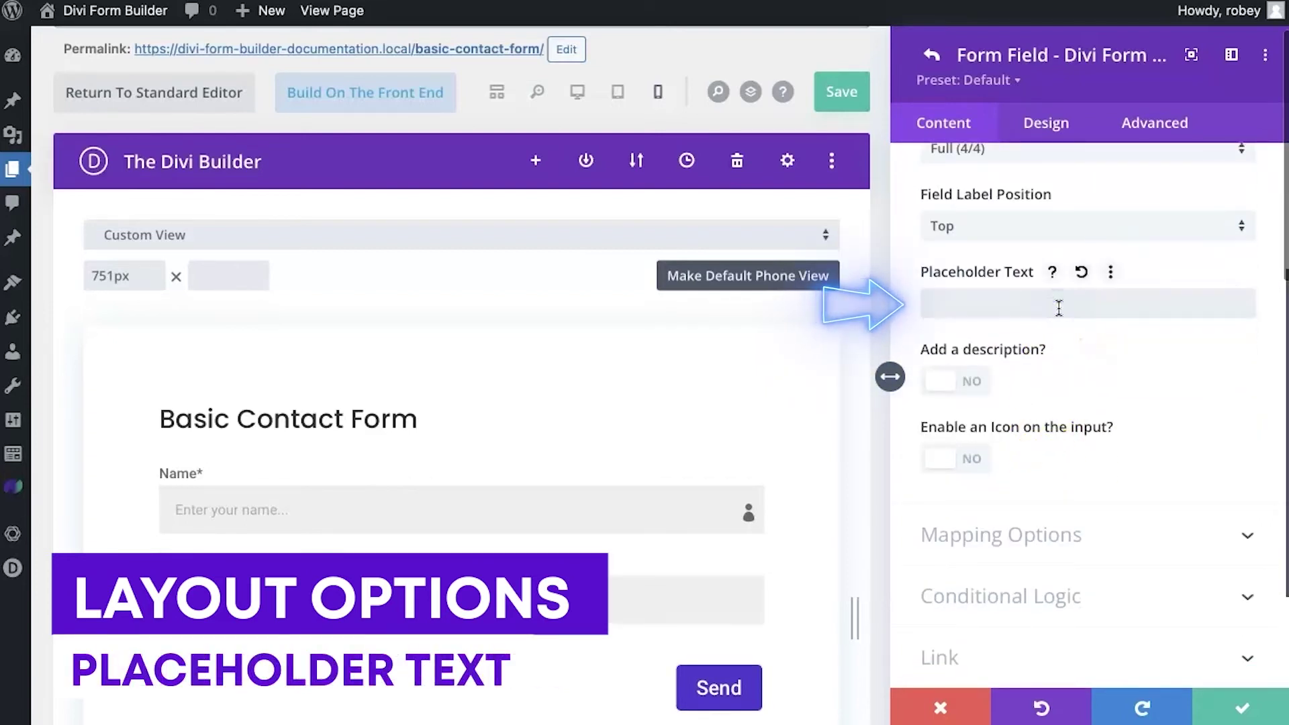
{"action": "type", "text": "Enter your email..."}
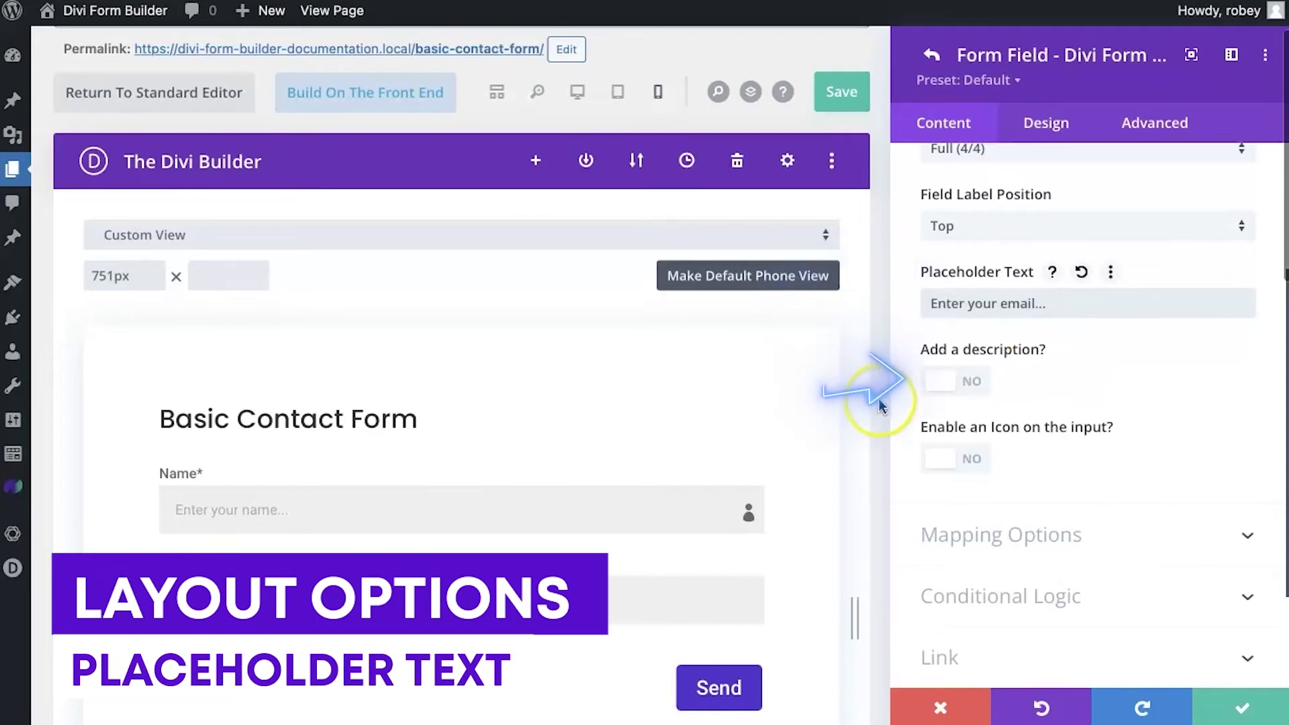
{"action": "left_click", "coordinate": [965, 380]}
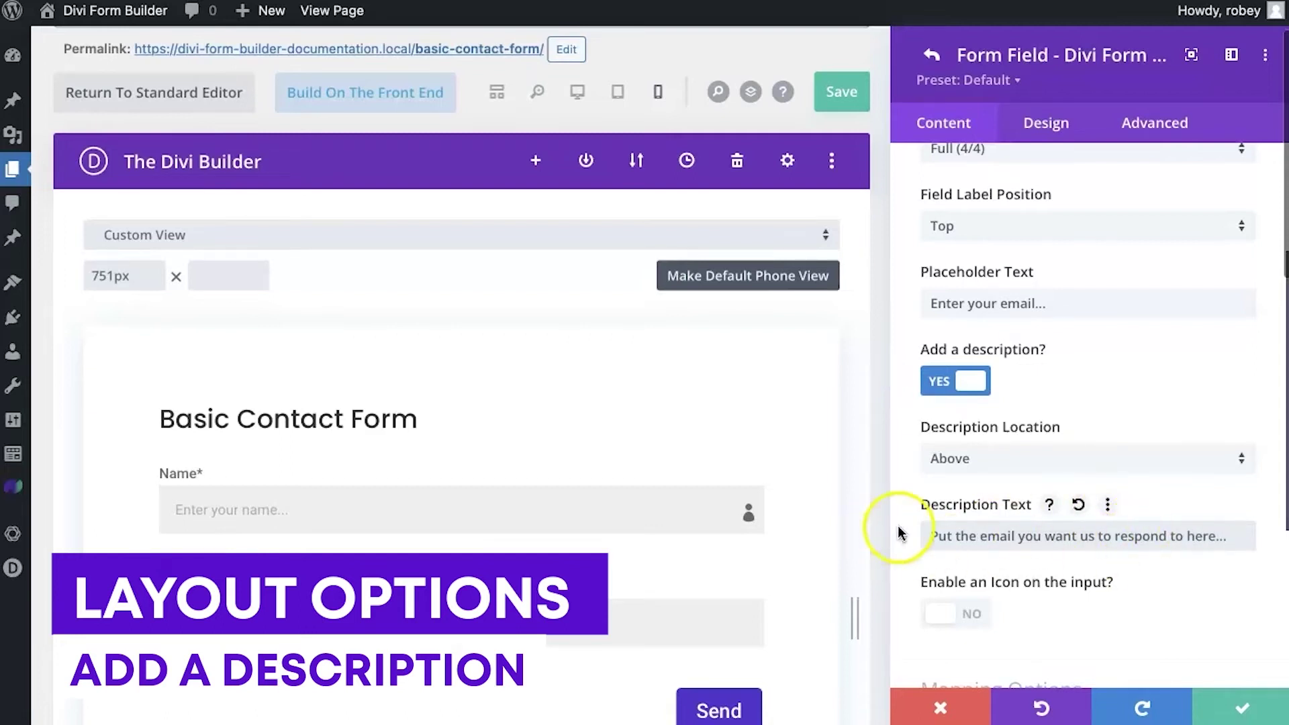
Step: Enable an icon in the Email input and search icons for 'email' to pick the envelope
{"action": "scroll", "coordinate": [1058, 597], "scroll_direction": "down", "scroll_amount": 2}
{"action": "left_click", "coordinate": [968, 542]}
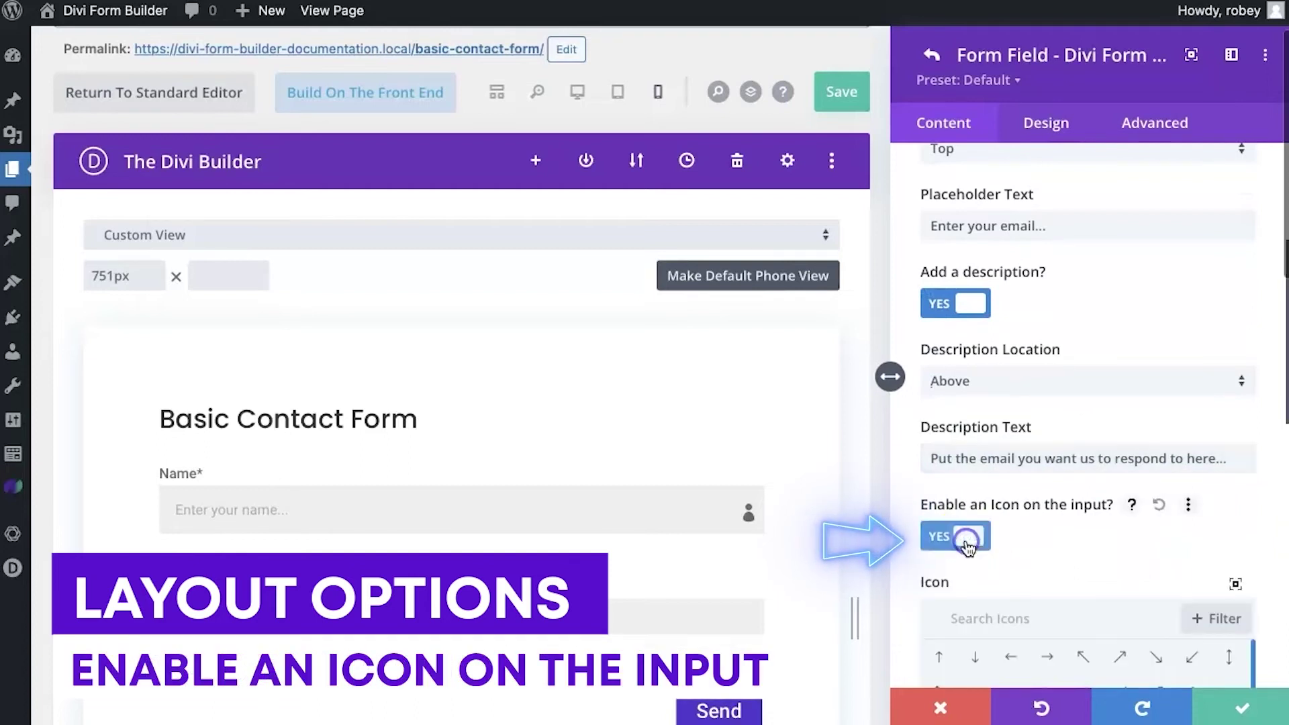
{"action": "left_click", "coordinate": [1013, 614]}
{"action": "type", "text": "email"}
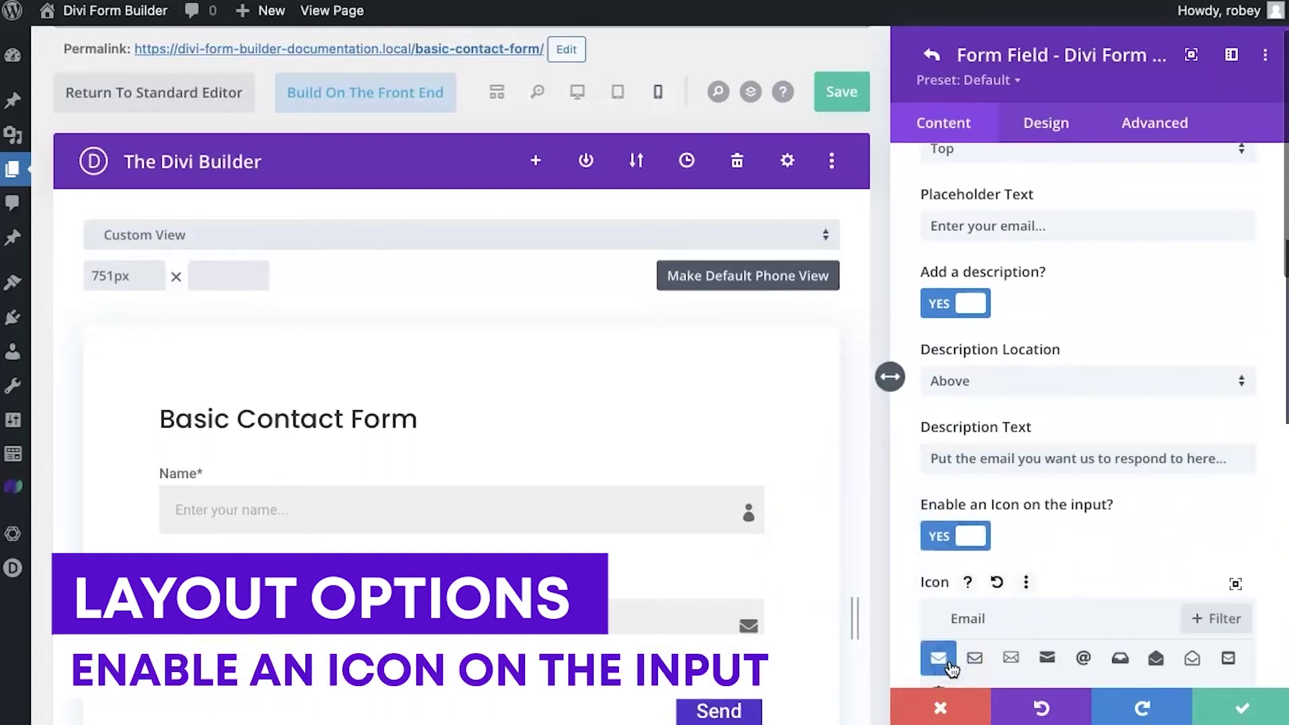
{"action": "scroll", "coordinate": [738, 530], "scroll_direction": "down", "scroll_amount": 3}
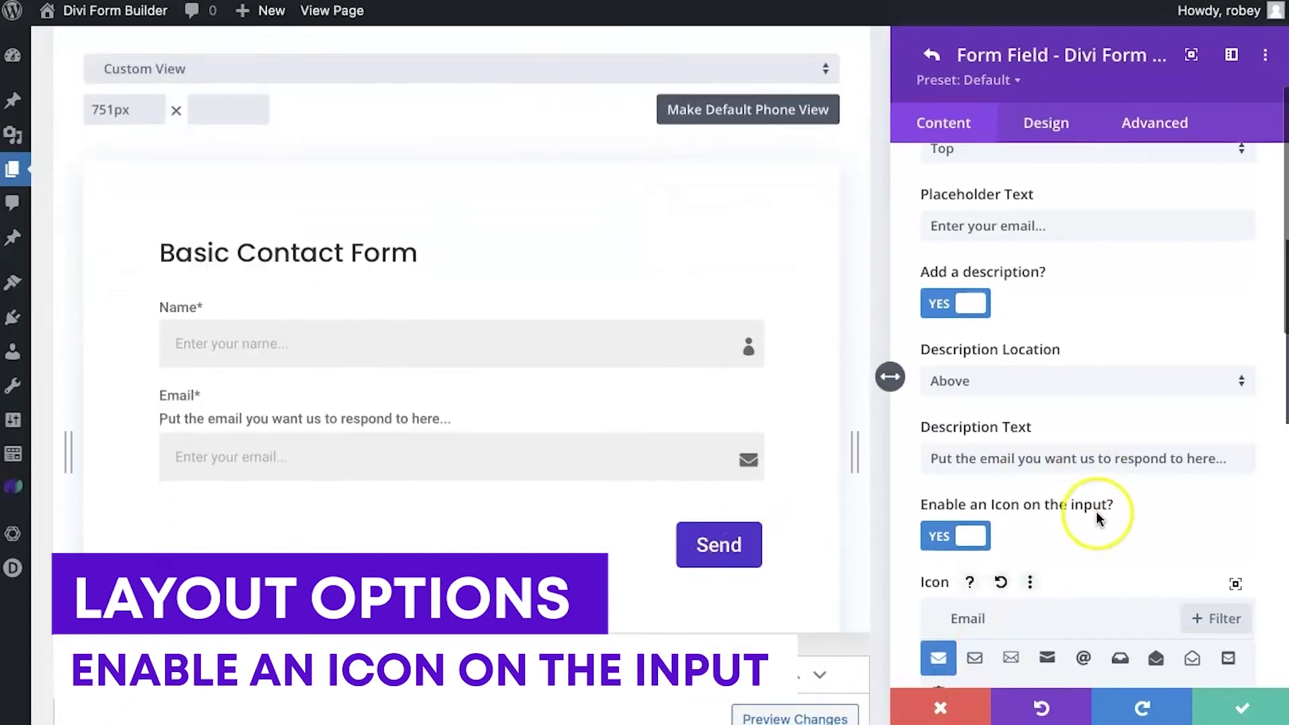
{"action": "scroll", "coordinate": [1098, 517], "scroll_direction": "down", "scroll_amount": 10}
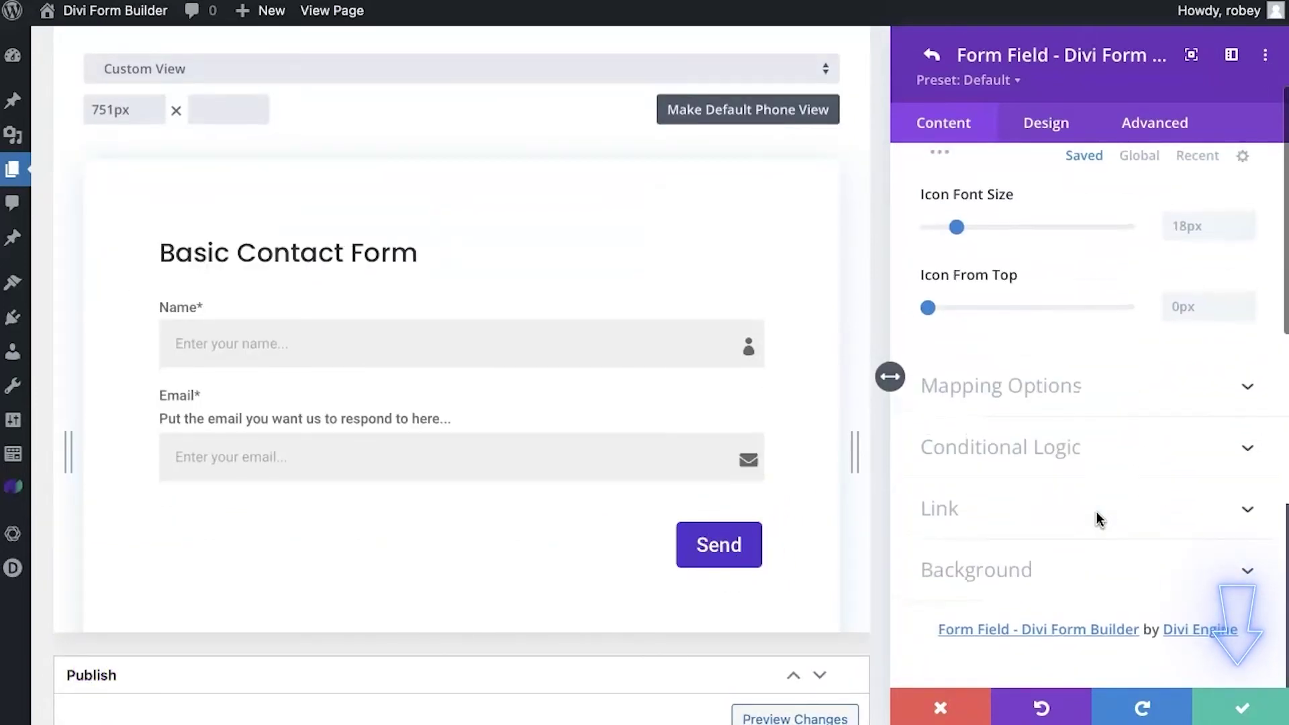
Step: Close the Email field settings, reopen them to check, and close them again
{"action": "left_click", "coordinate": [1221, 711]}
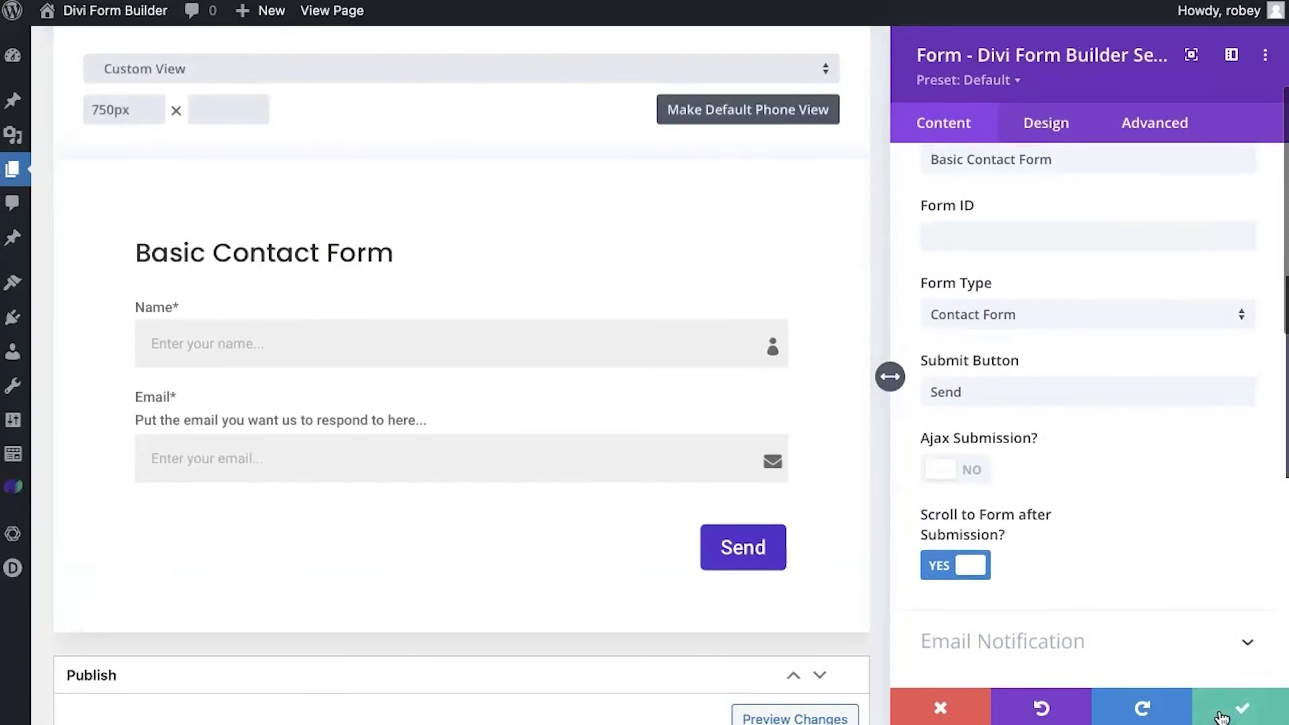
{"action": "left_click", "coordinate": [1224, 492]}
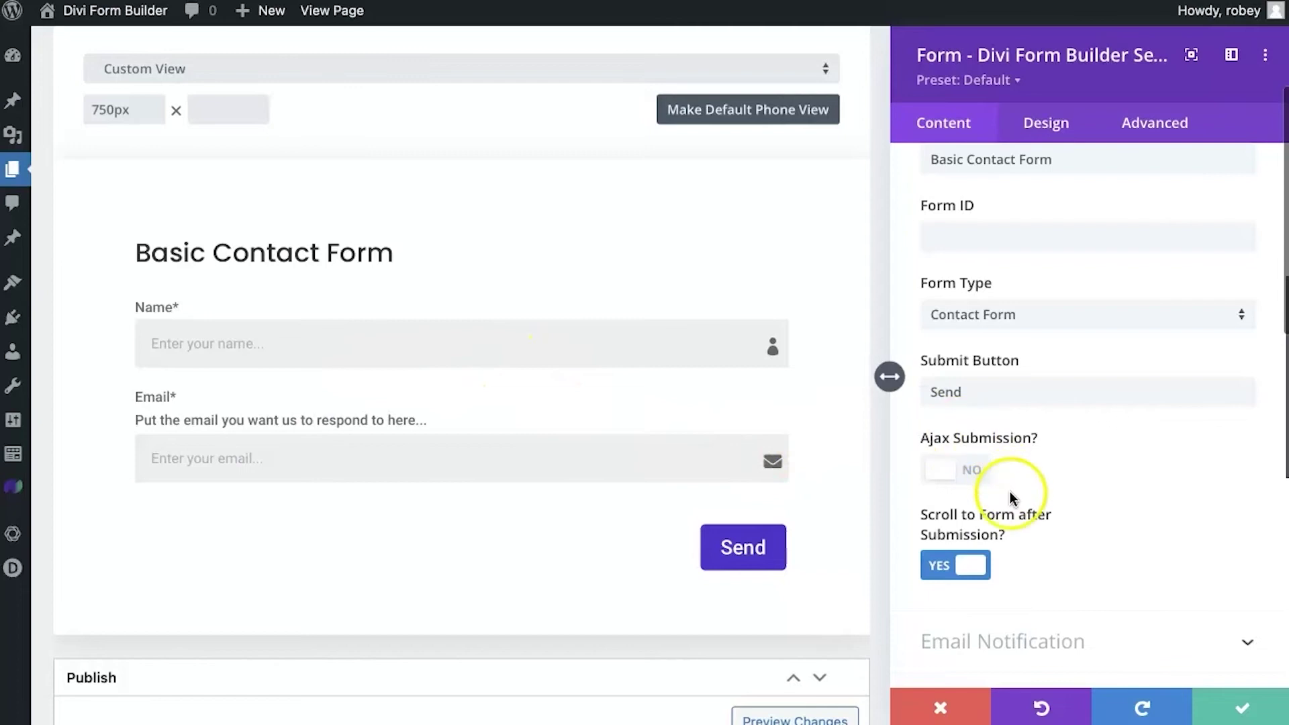
{"action": "scroll", "coordinate": [1013, 495], "scroll_direction": "up", "scroll_amount": 5}
{"action": "left_click", "coordinate": [940, 284]}
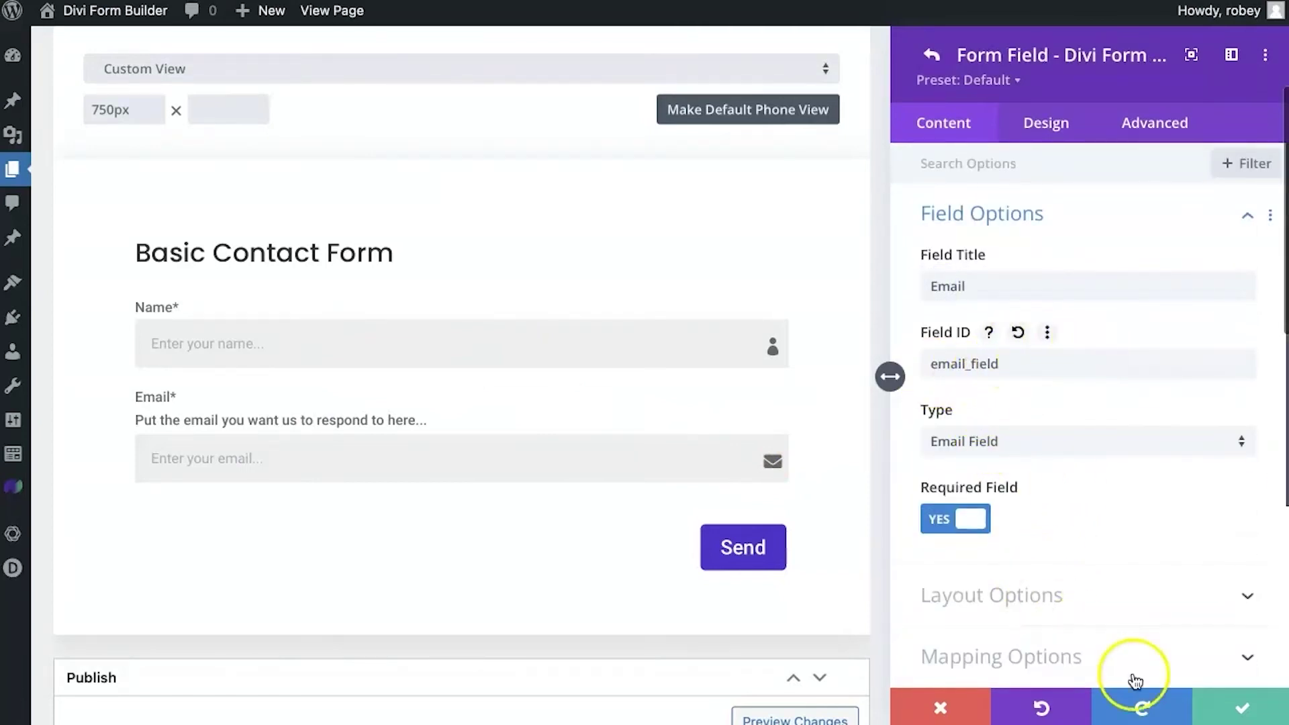
{"action": "left_click", "coordinate": [1215, 705]}
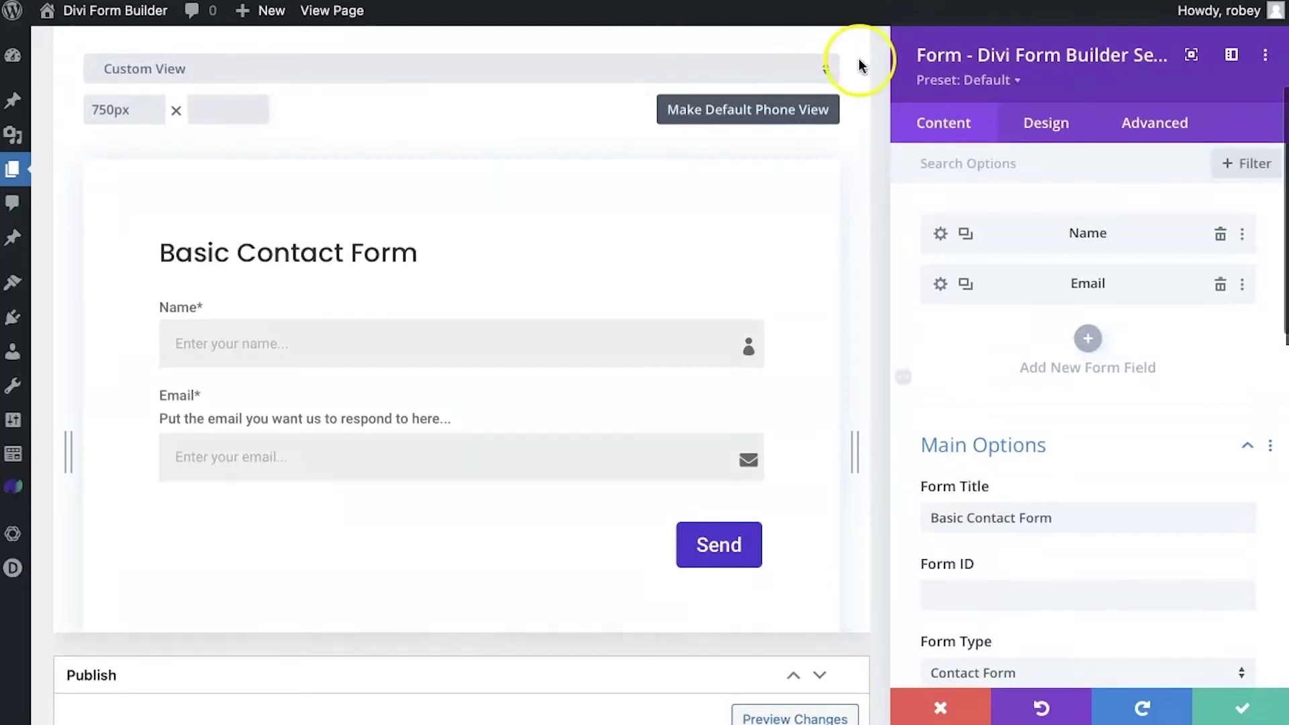
Step: Collapse Main Options and Email Notification, then expand the Email Confirmation section
{"action": "left_click", "coordinate": [1196, 445]}
{"action": "scroll", "coordinate": [1198, 449], "scroll_direction": "down", "scroll_amount": 3}
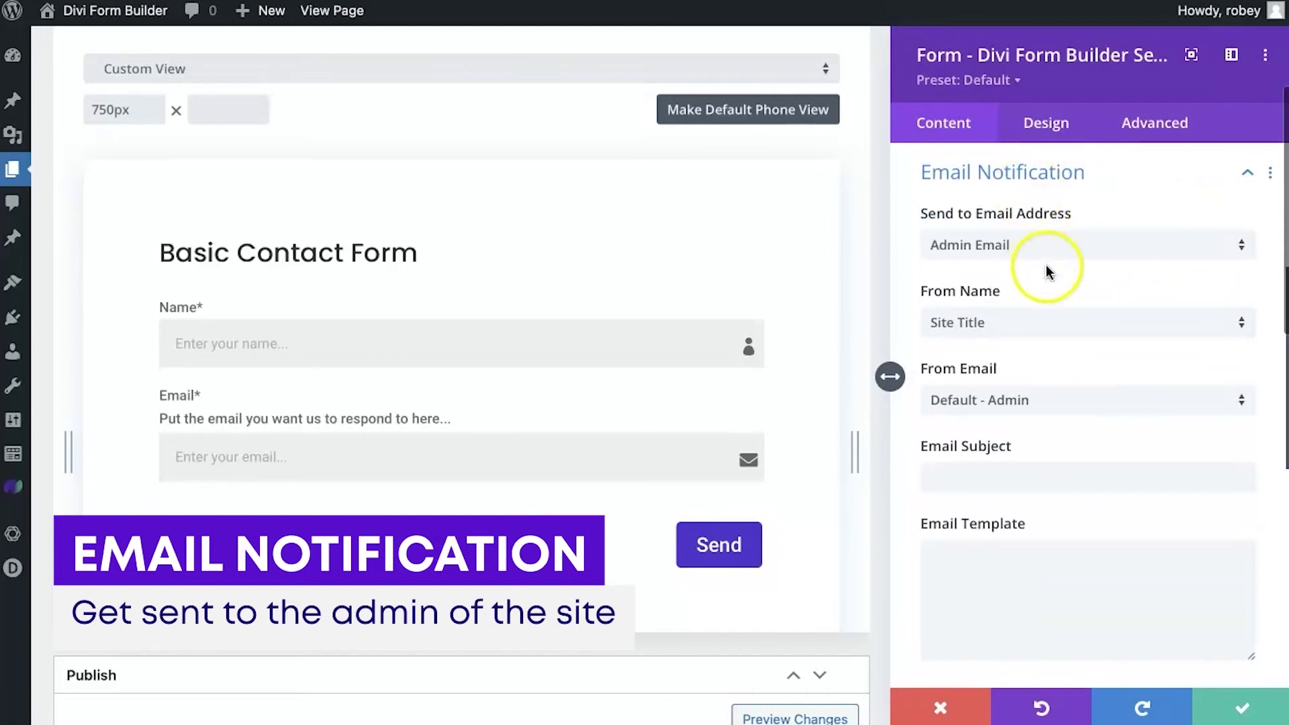
{"action": "left_click", "coordinate": [1078, 178]}
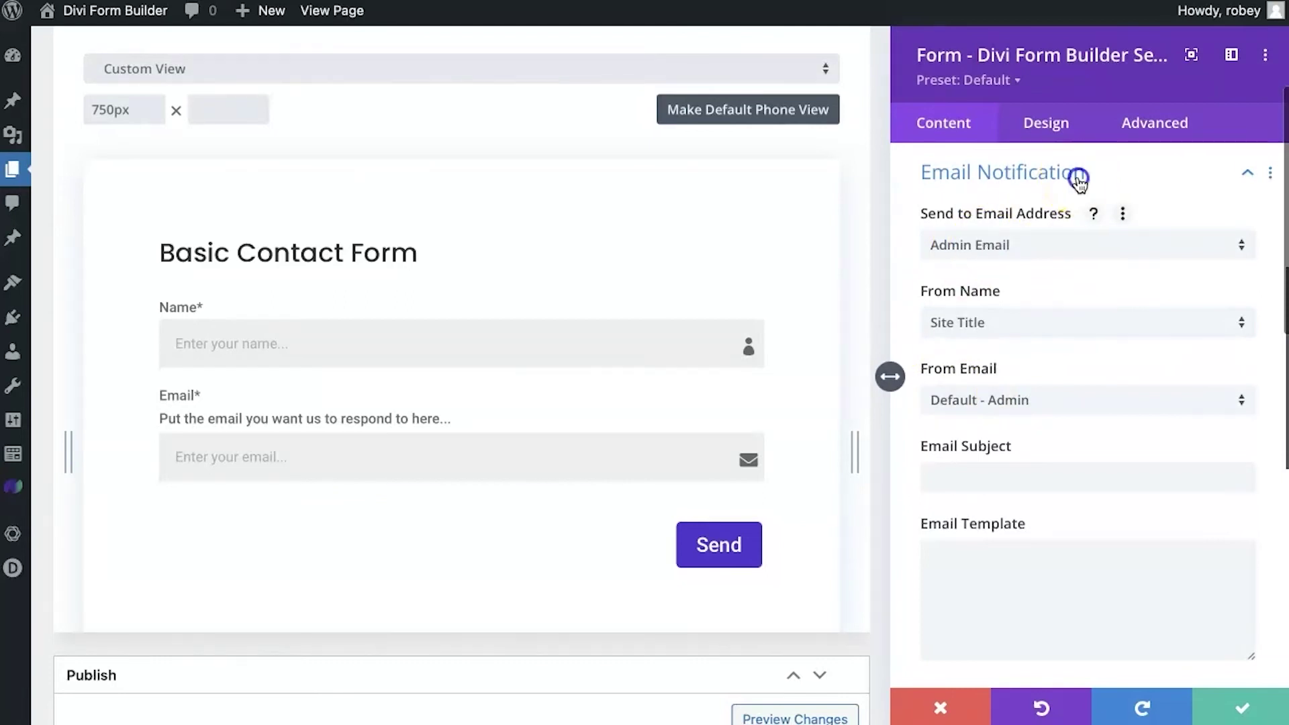
{"action": "left_click", "coordinate": [1041, 232]}
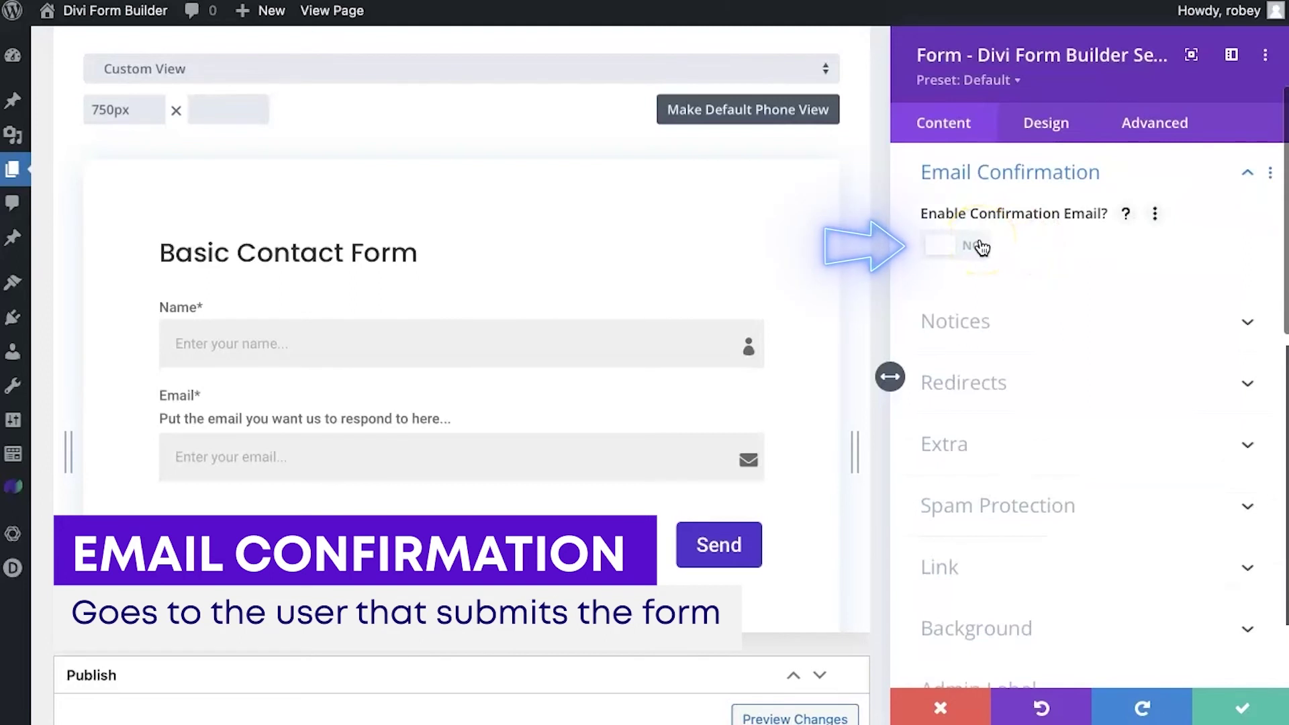
Step: Enable the confirmation email to 'Sender - From form field' and start entering field ID 'email_'
{"action": "left_click", "coordinate": [980, 246]}
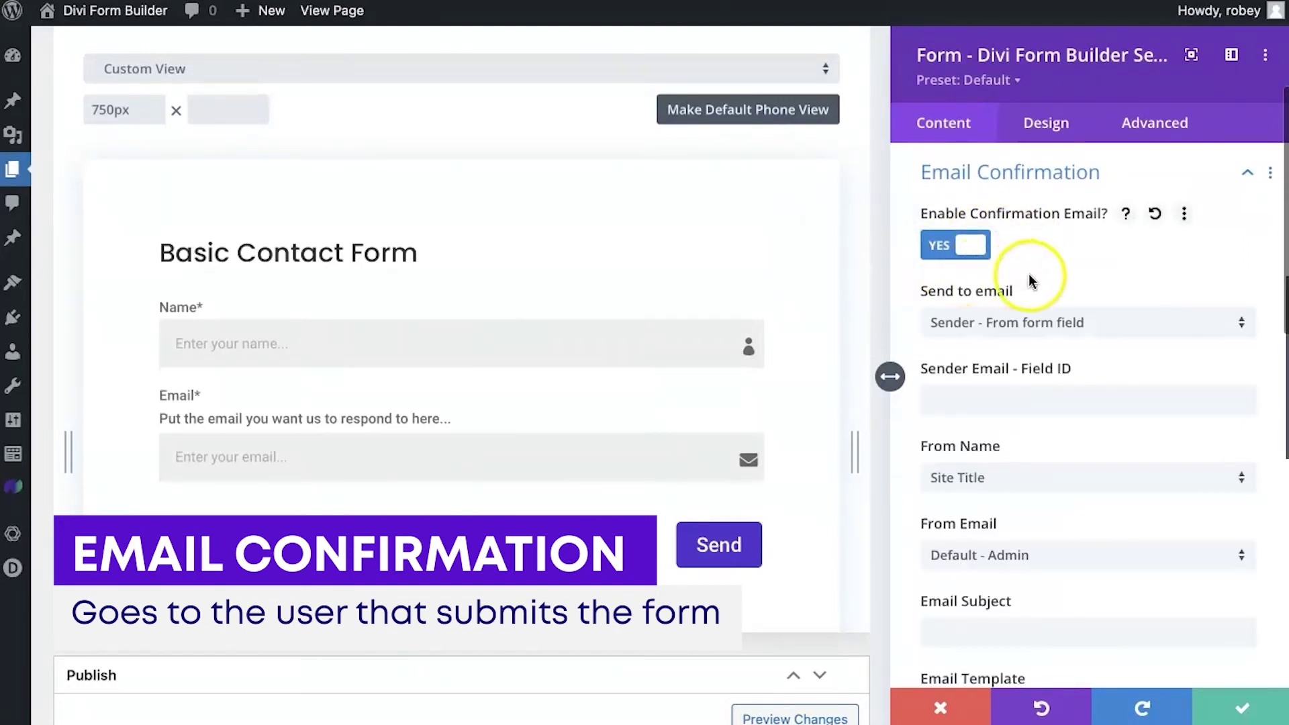
{"action": "scroll", "coordinate": [1102, 354], "scroll_direction": "down", "scroll_amount": 3}
{"action": "scroll", "coordinate": [1102, 355], "scroll_direction": "up", "scroll_amount": 2}
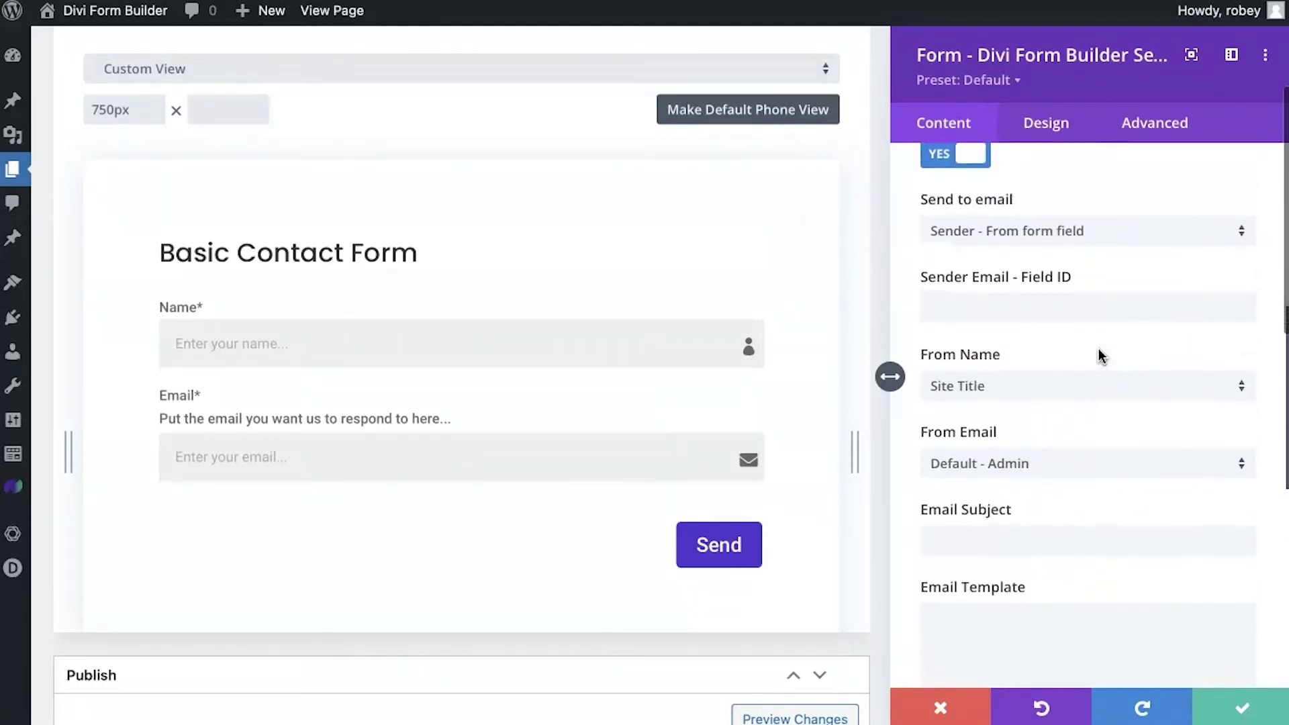
{"action": "left_click", "coordinate": [1030, 234]}
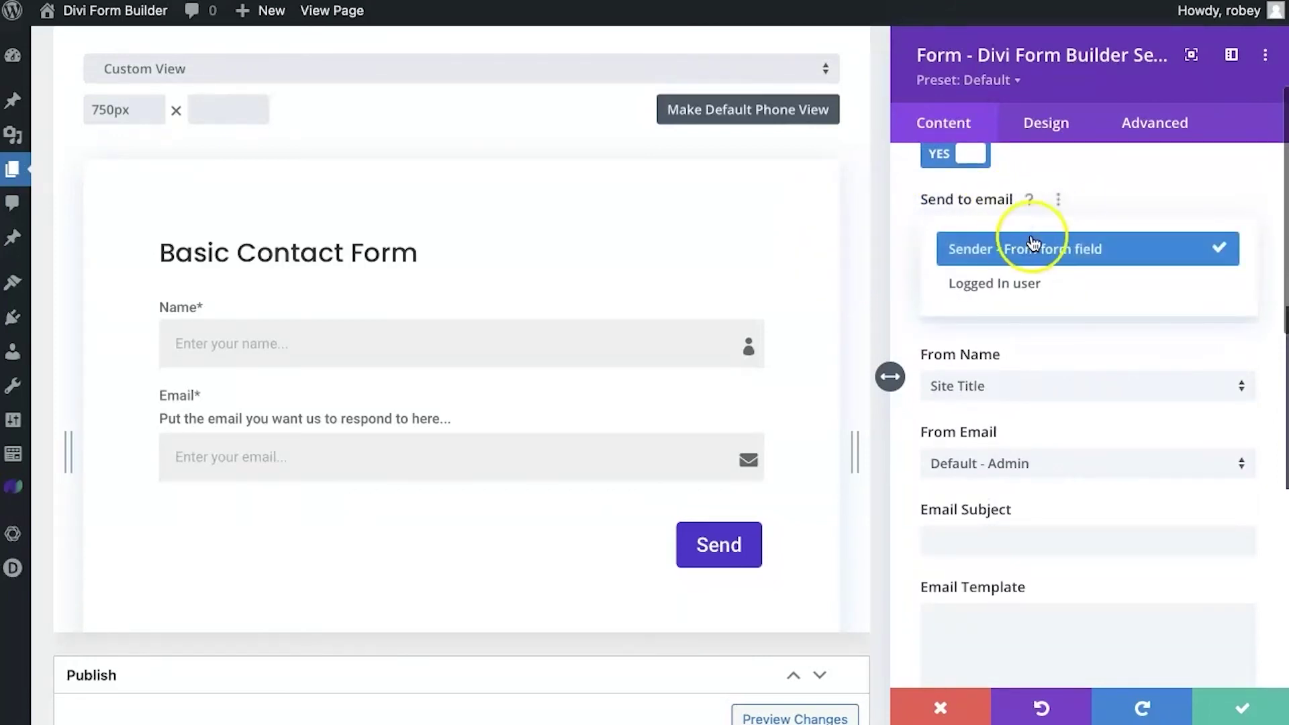
{"action": "left_click", "coordinate": [1084, 254]}
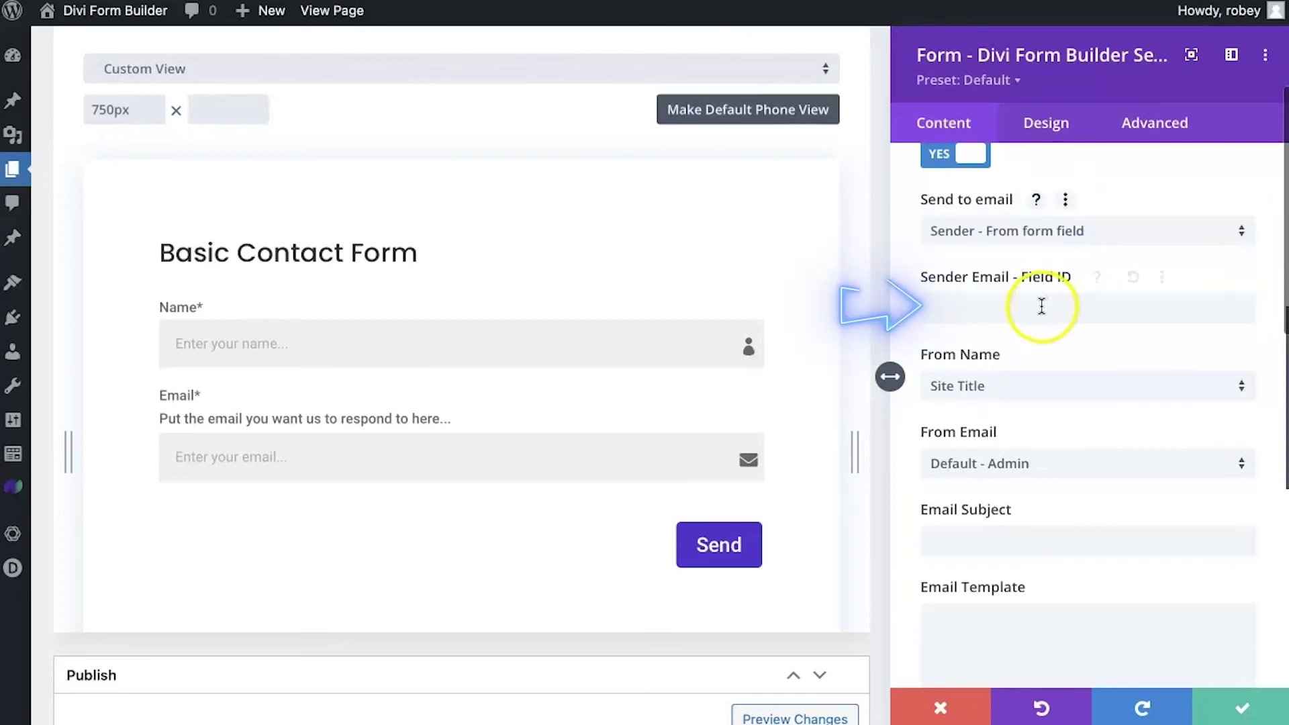
{"action": "left_click", "coordinate": [1009, 313]}
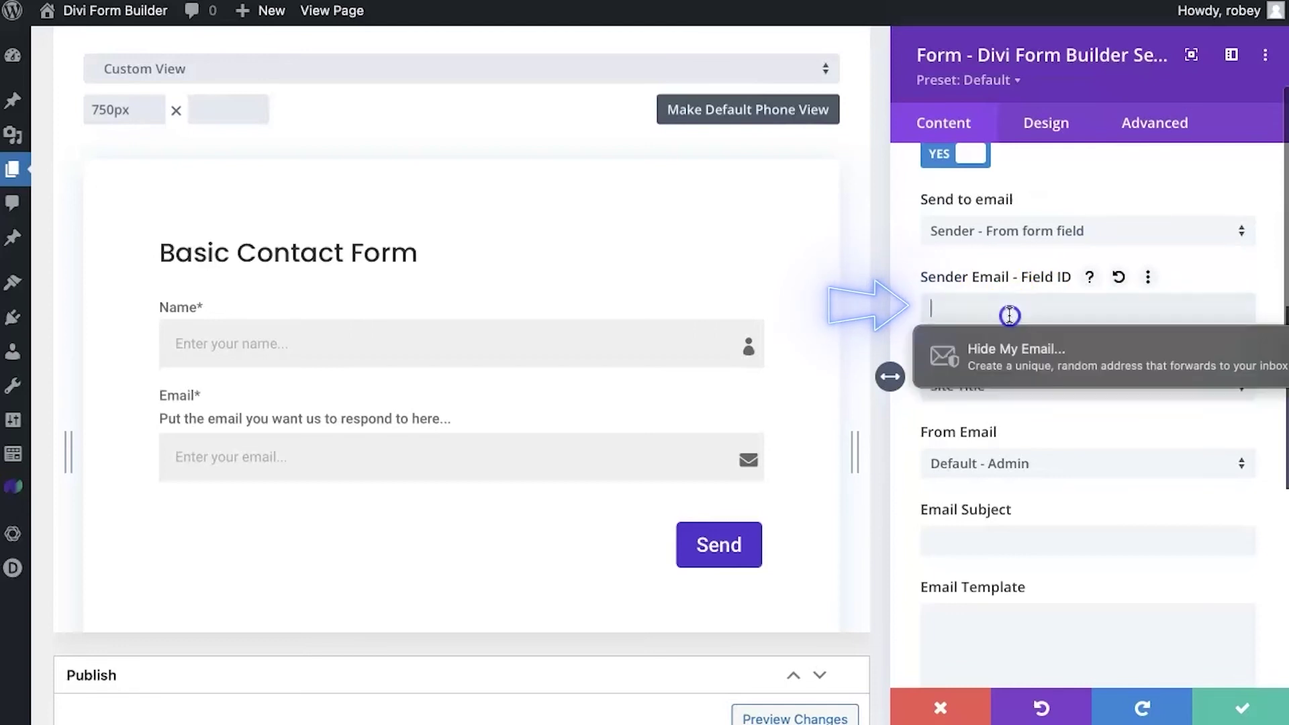
{"action": "type", "text": "email_"}
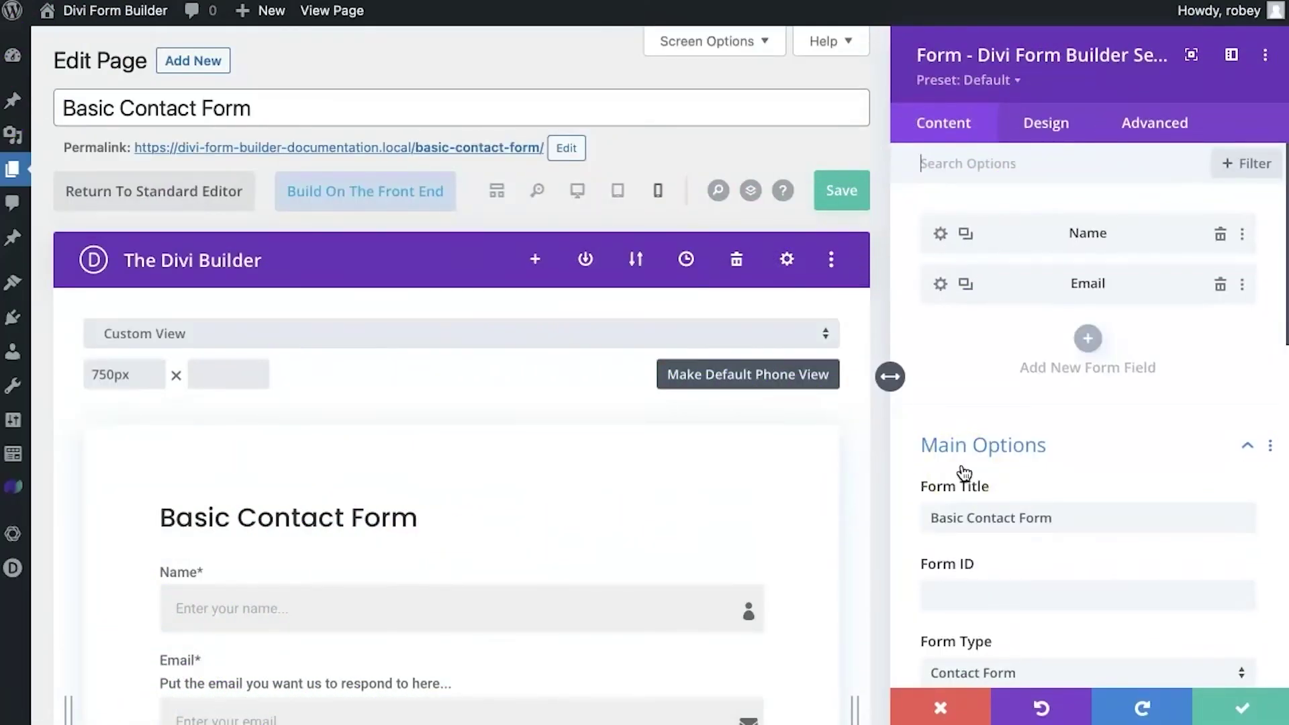
{"action": "left_click", "coordinate": [1108, 503]}
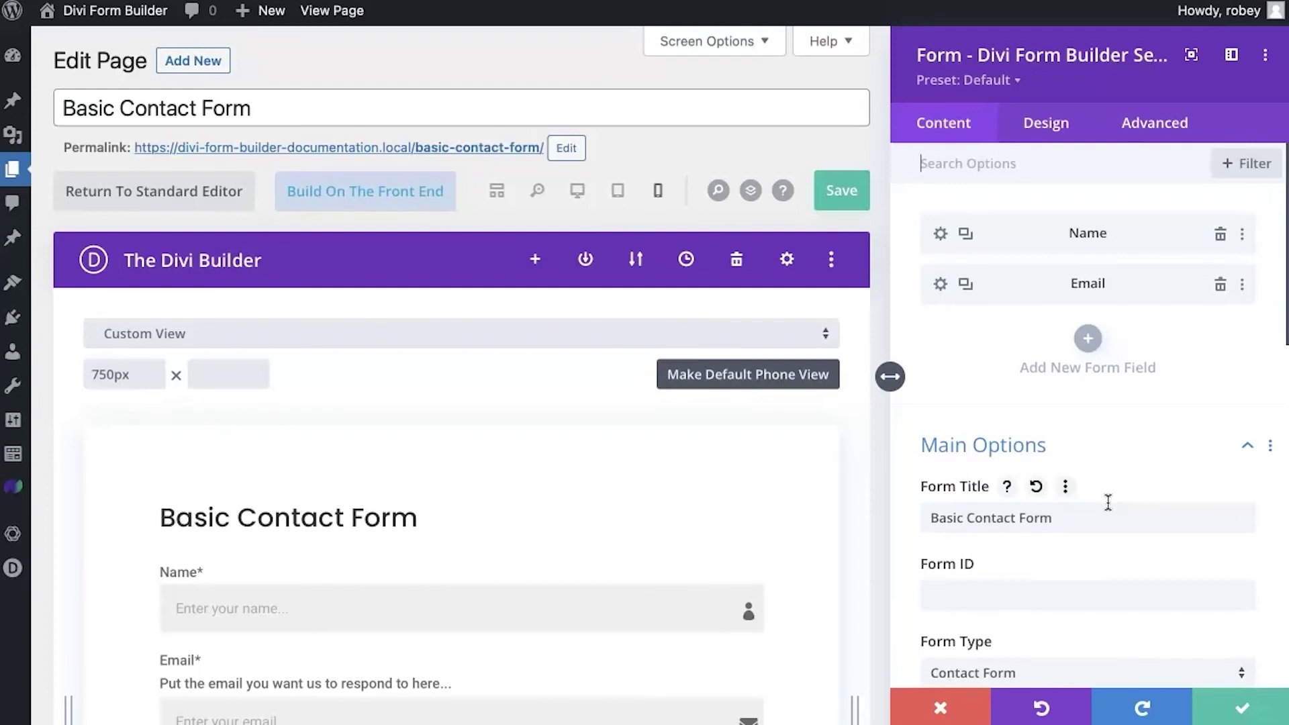
{"action": "scroll", "coordinate": [389, 483], "scroll_direction": "down", "scroll_amount": 3}
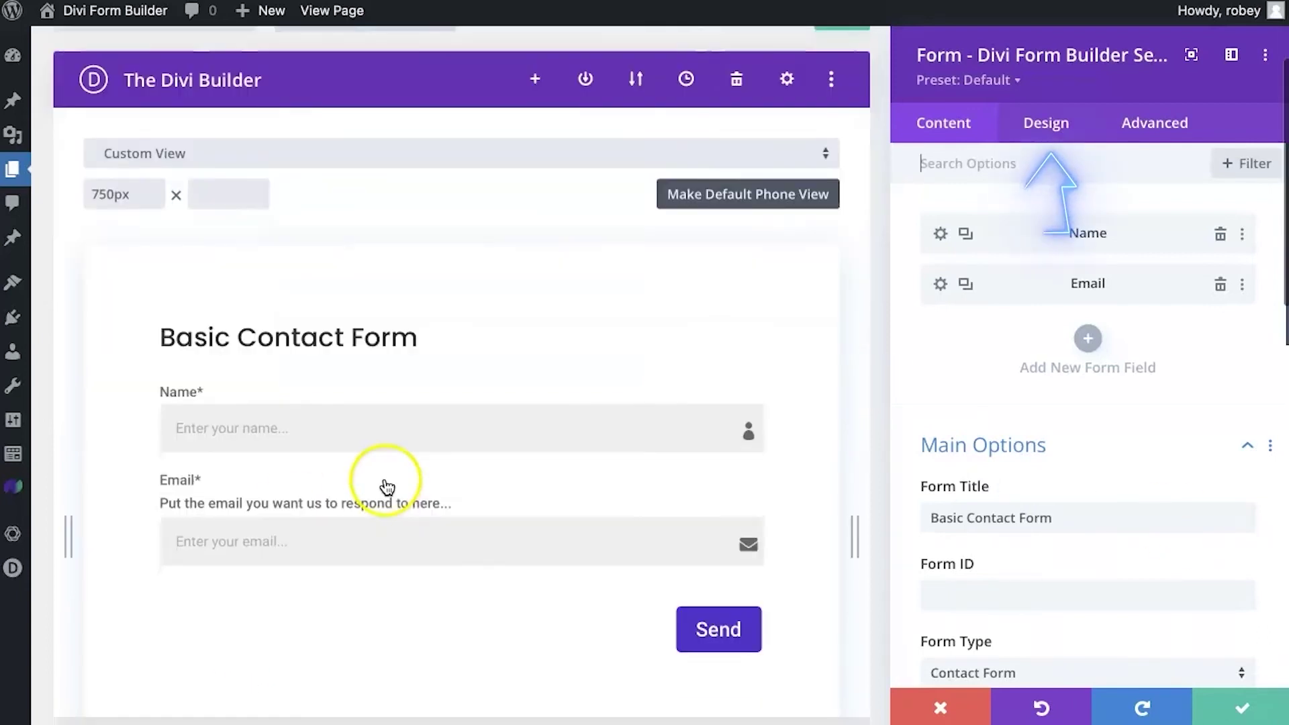
{"action": "left_click", "coordinate": [1059, 125]}
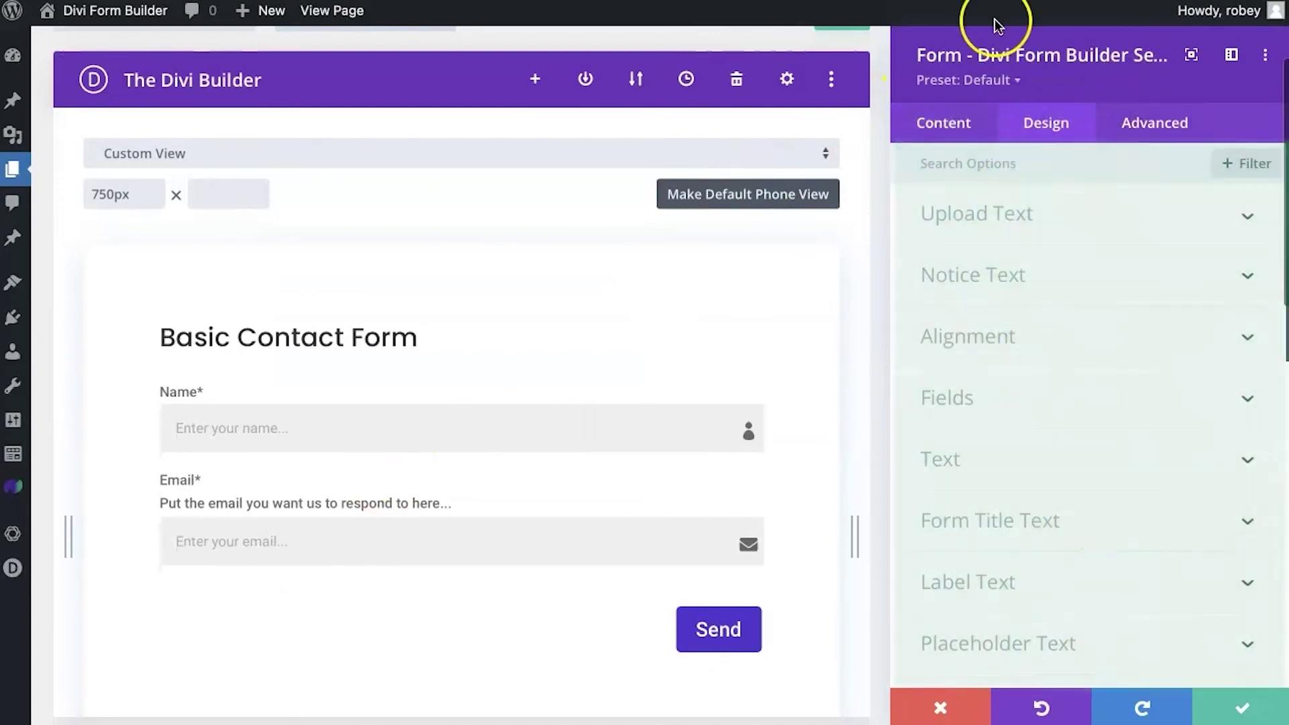
{"action": "left_click", "coordinate": [946, 133]}
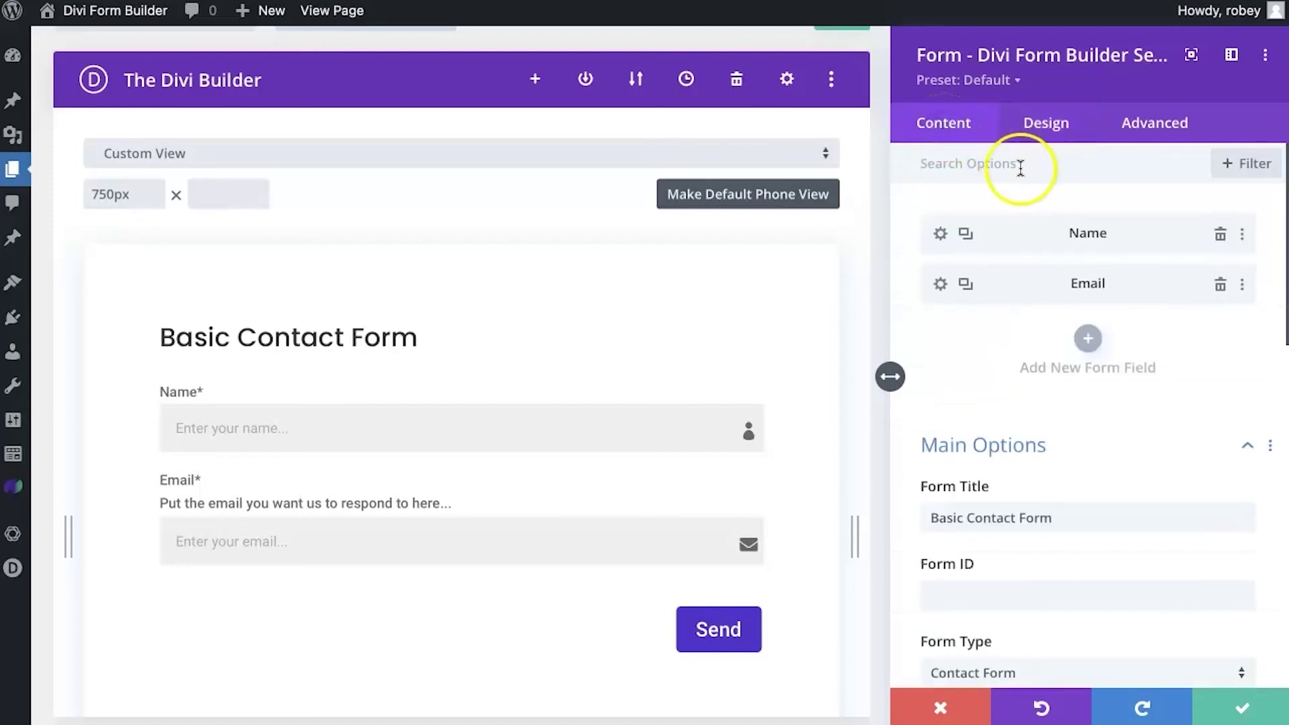
Step: Save the form settings and page, then open the live page in a new tab
{"action": "left_click", "coordinate": [1214, 707]}
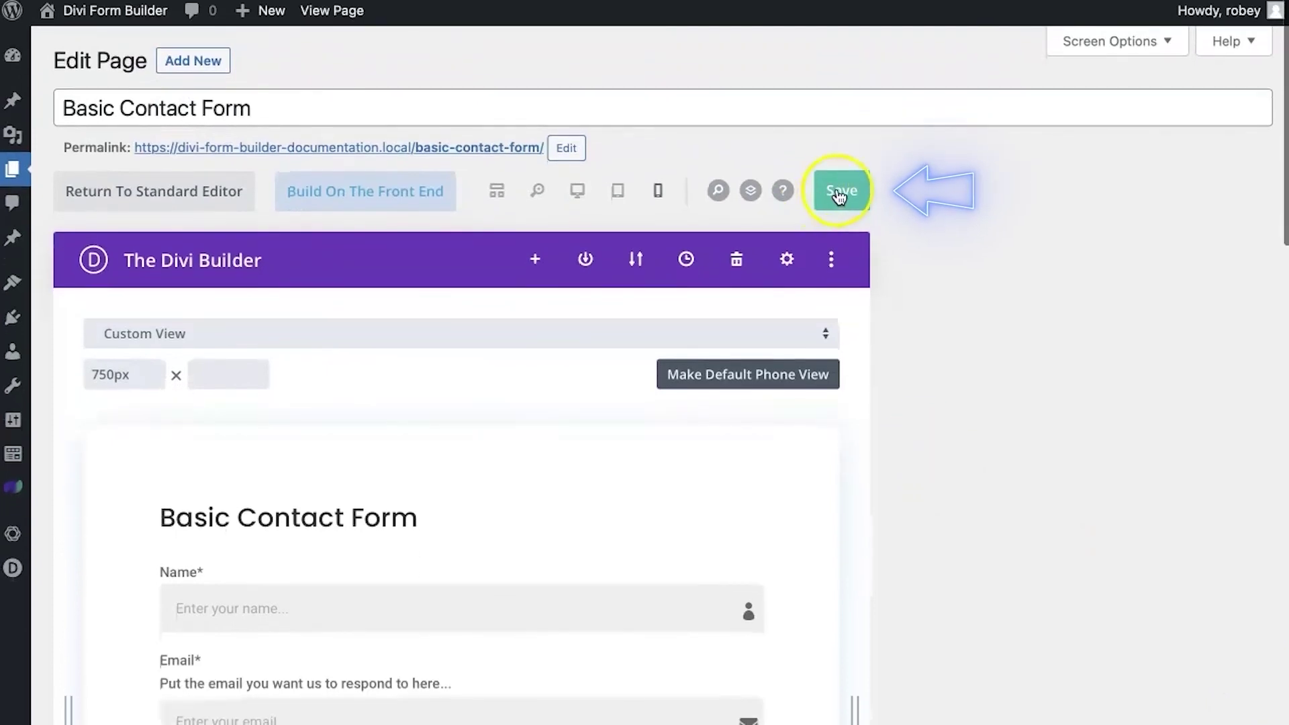
{"action": "left_click", "coordinate": [841, 193]}
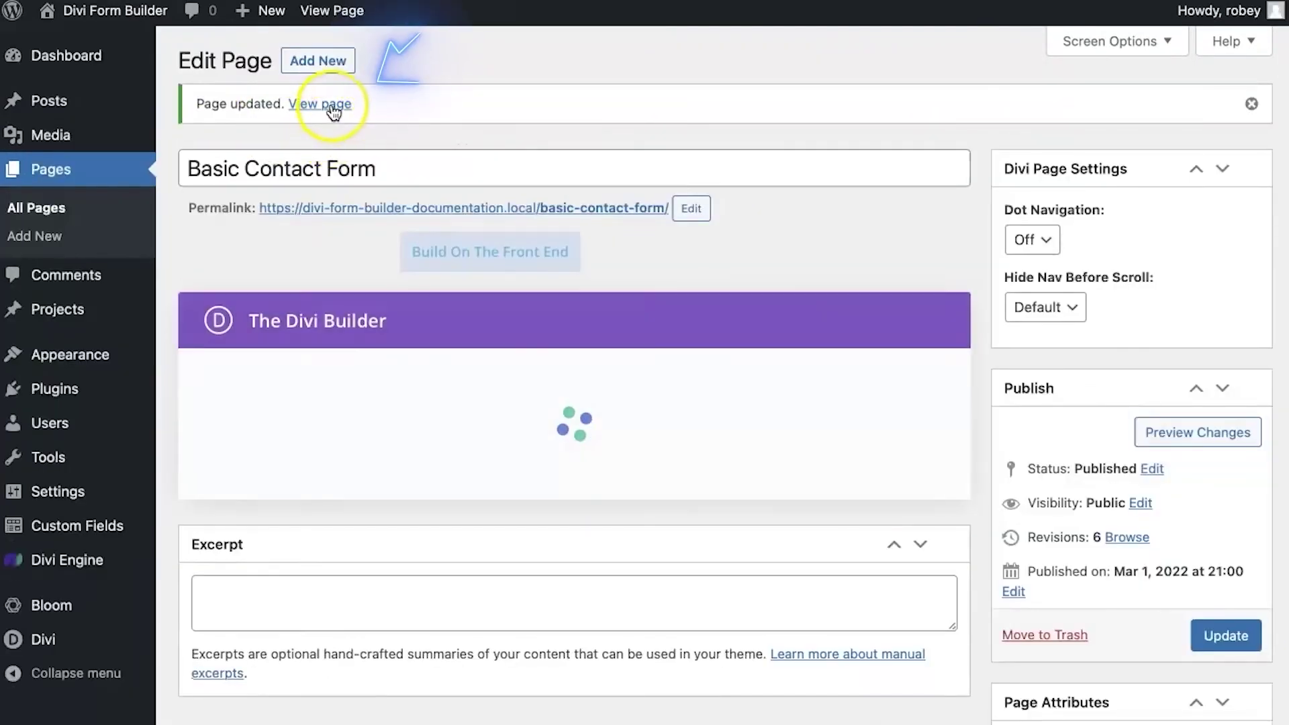
{"action": "left_click", "coordinate": [334, 105]}
{"action": "right_click", "coordinate": [349, 106]}
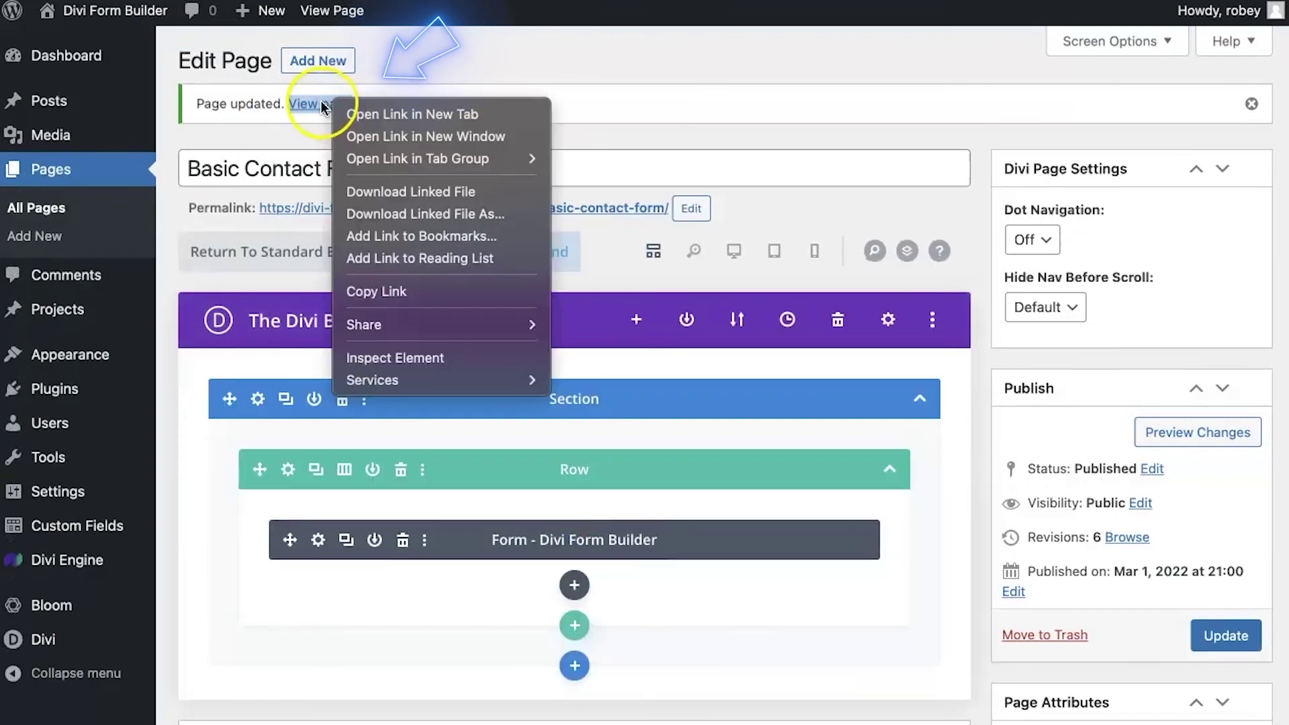
{"action": "left_click", "coordinate": [348, 115]}
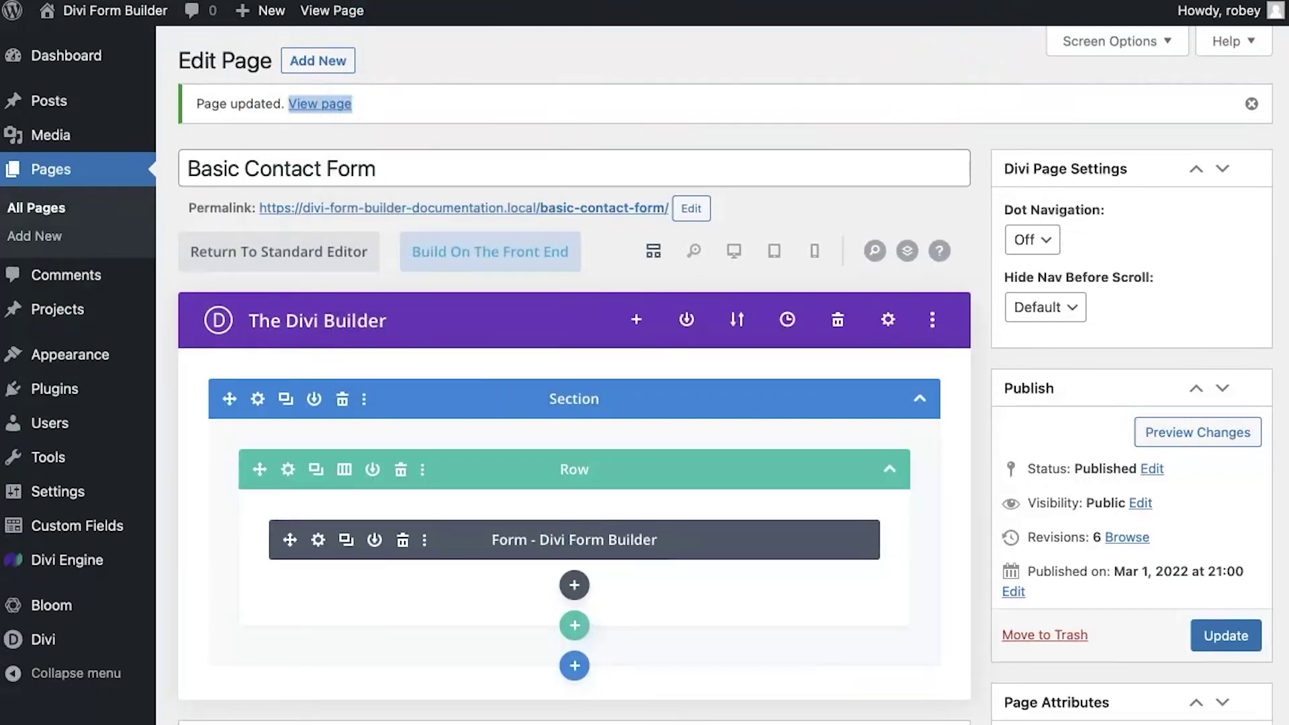
{"action": "left_click", "coordinate": [1016, 1]}
Step: Fill the contact form with a sample name and a test e-mail address, then send it
{"action": "left_click", "coordinate": [470, 294]}
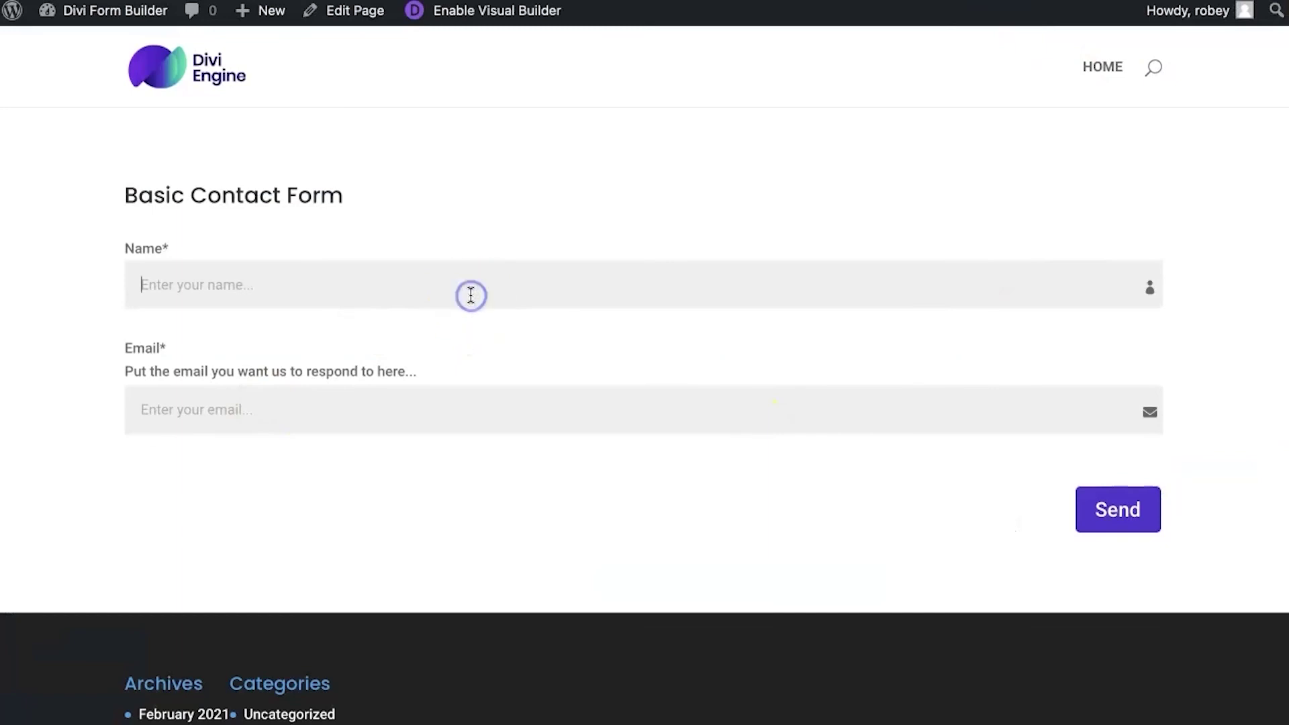
{"action": "type", "text": "Robey"}
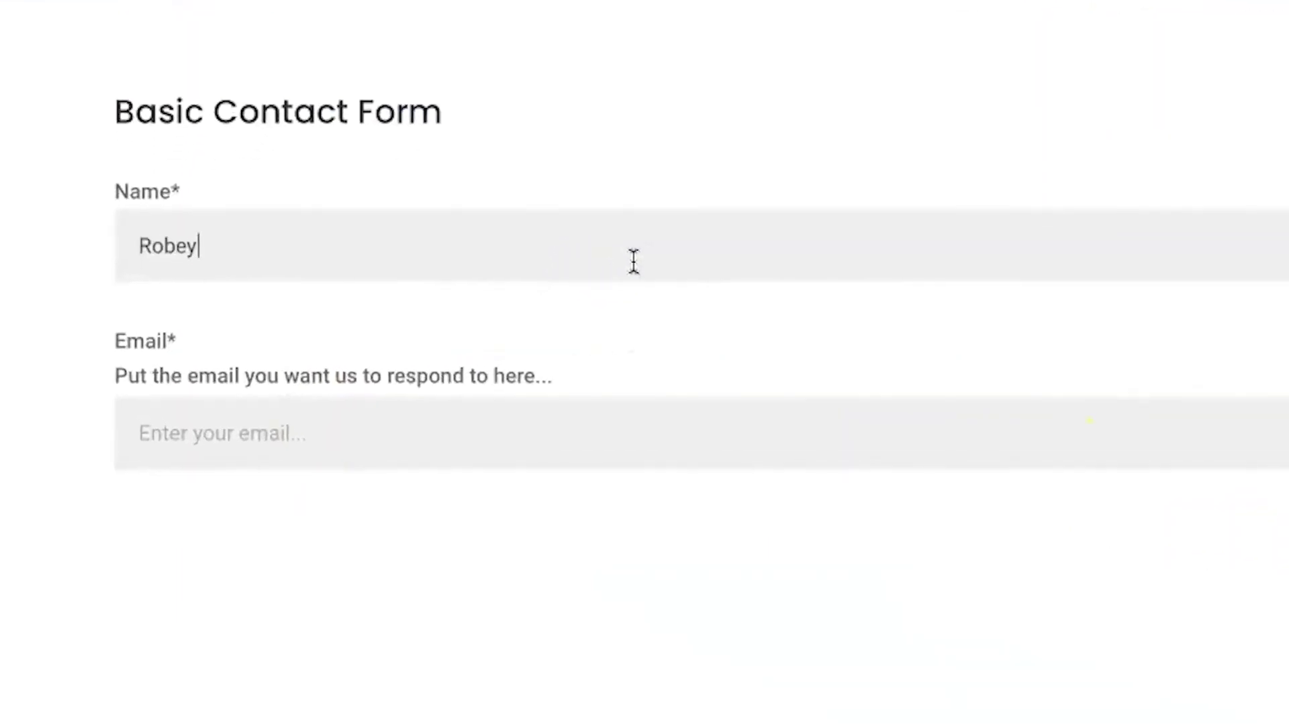
{"action": "key", "text": "Tab"}
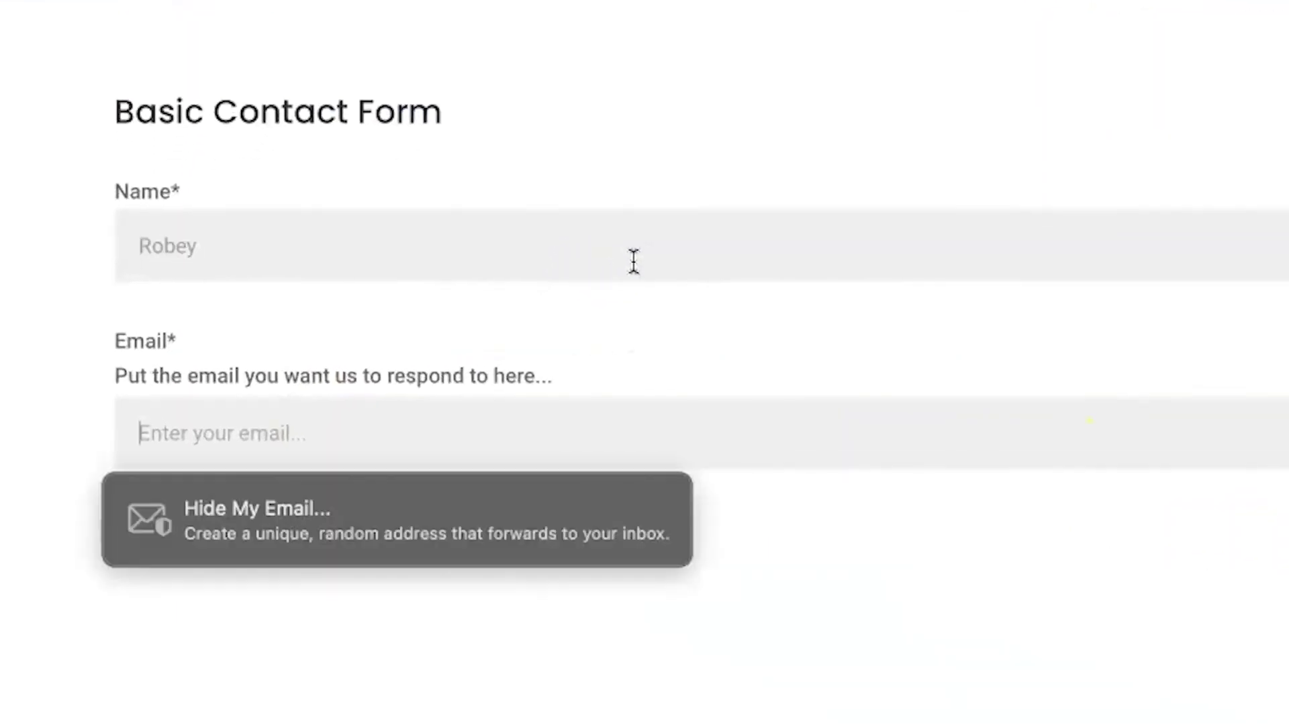
{"action": "type", "text": "test"}
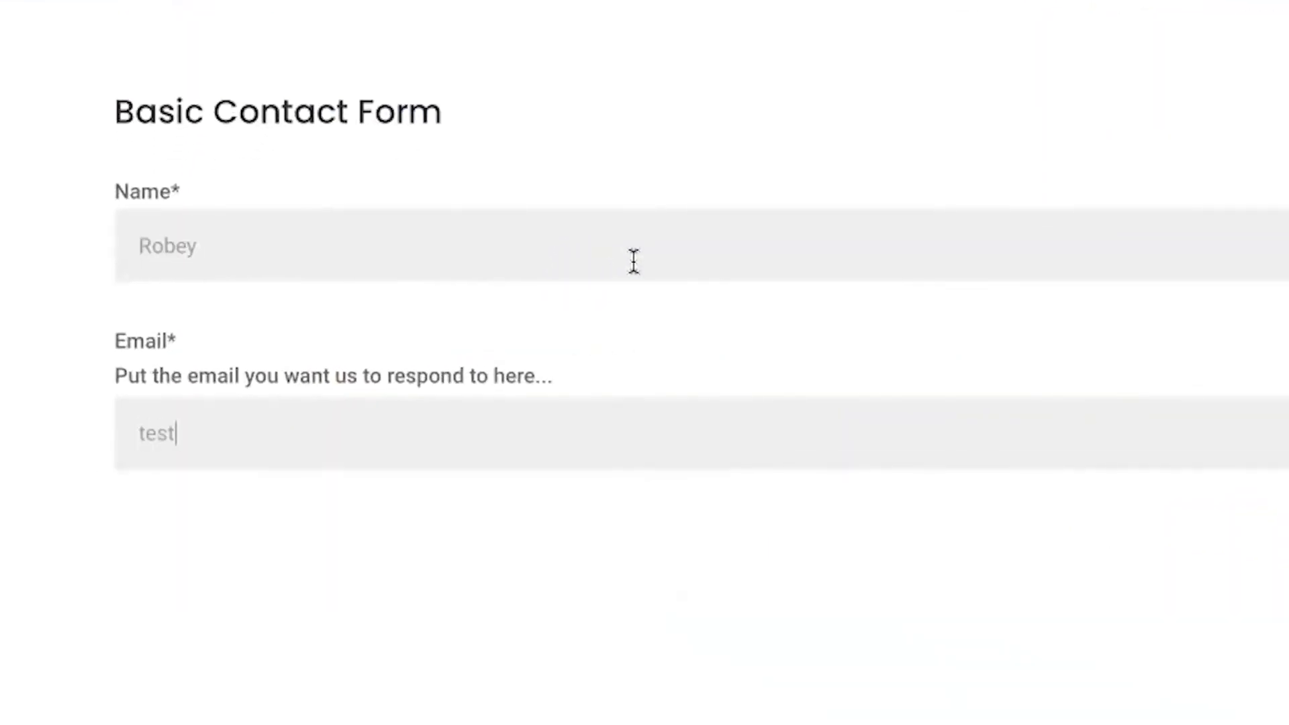
{"action": "type", "text": "@test.com"}
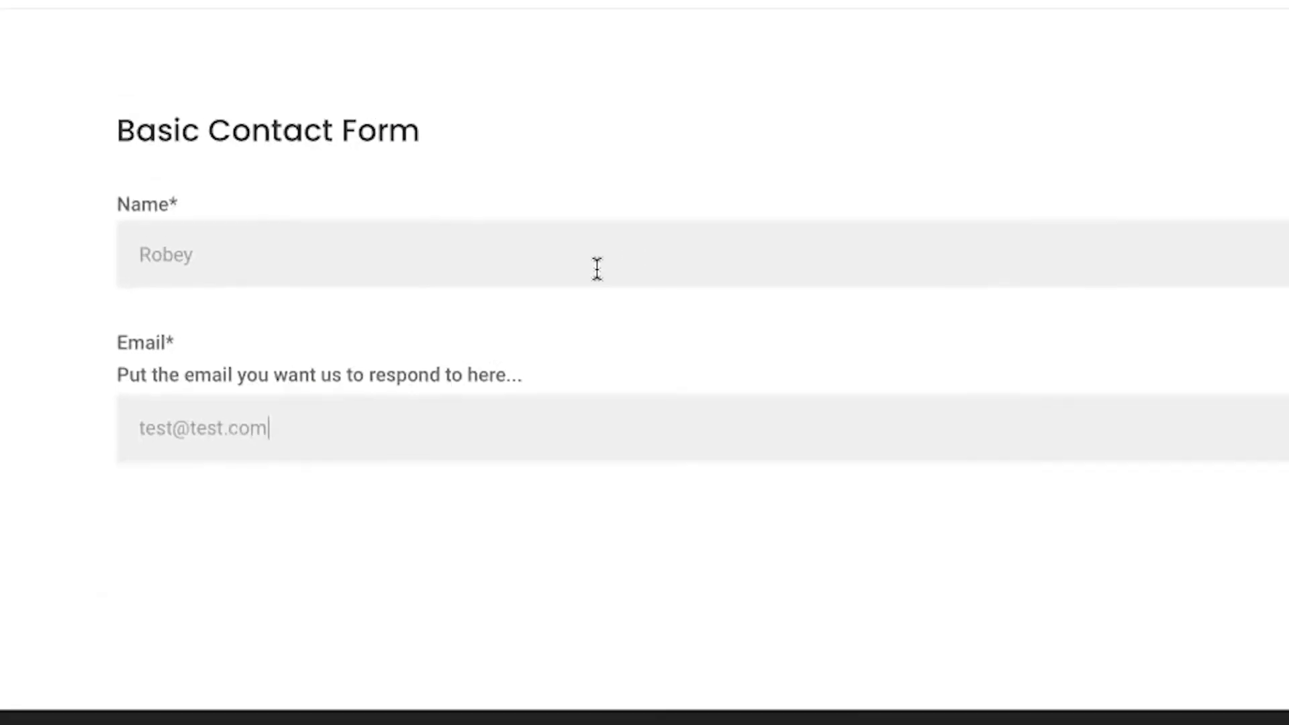
{"action": "left_click", "coordinate": [1128, 512]}
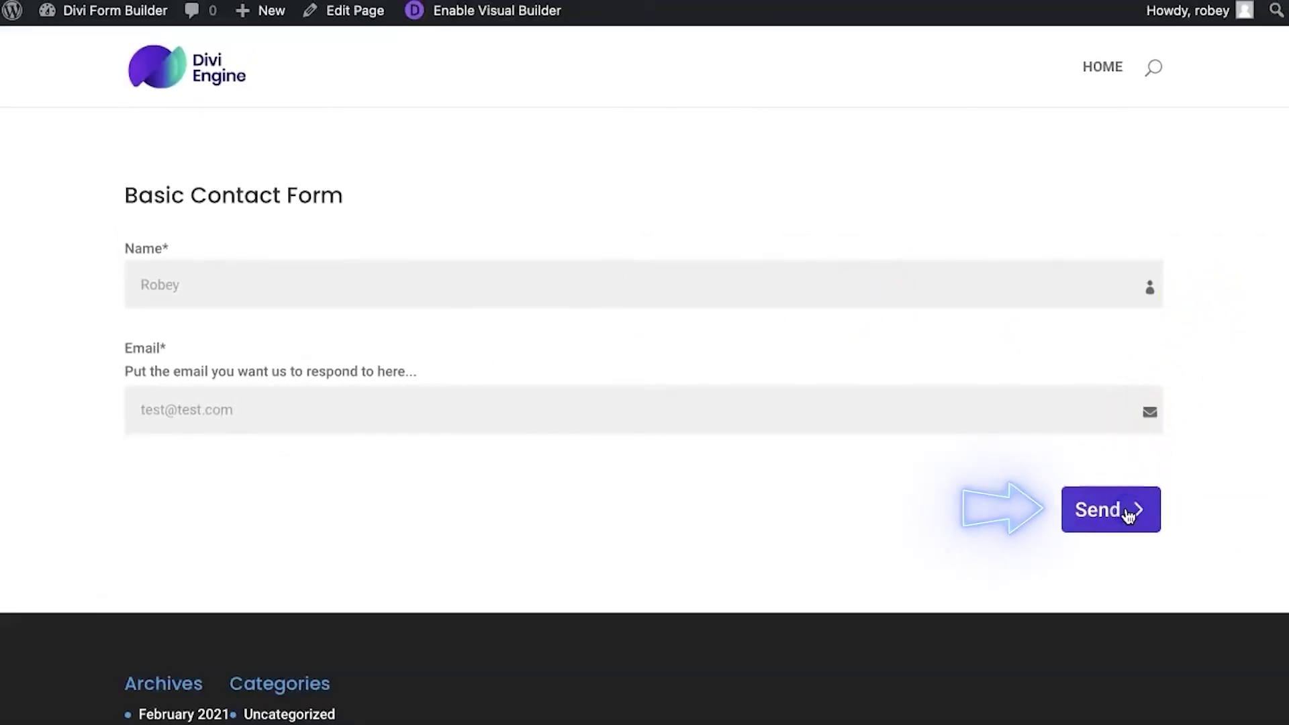